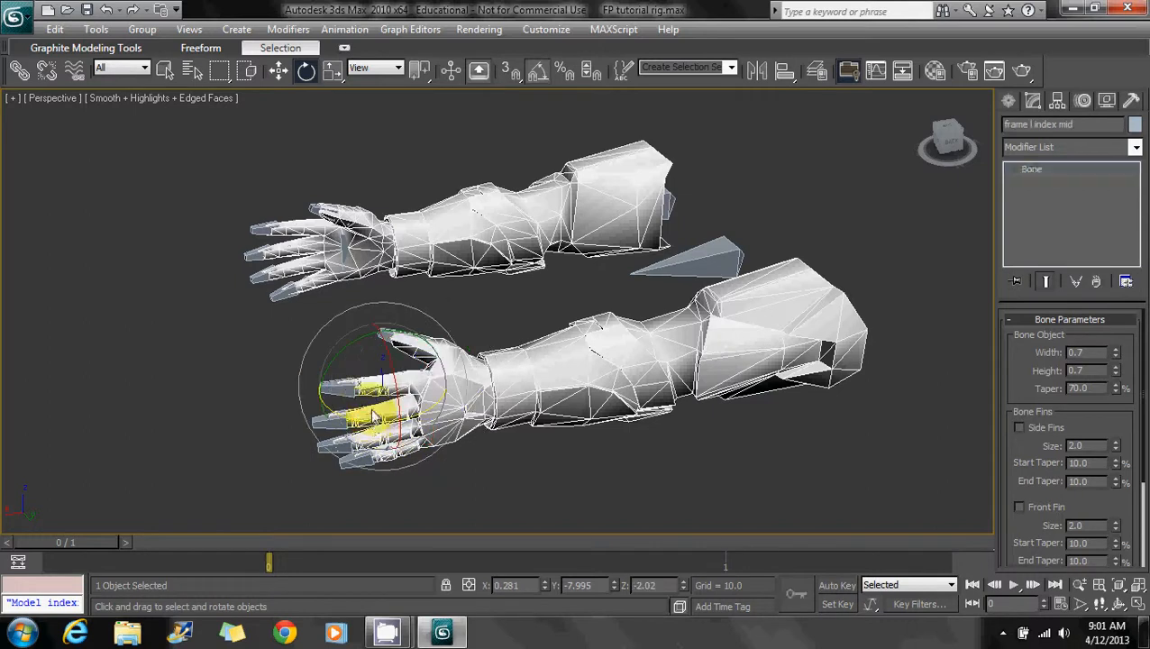
Test-rotate the left hand's index and middle finger bones to check the mesh deformation, undoing each rotation
drag(368, 421, 399, 457)
key(ctrl+z)
click(337, 390)
key(ctrl+z)
click(400, 413)
key(ctrl+z)
click(361, 421)
key(ctrl+z)
click(345, 444)
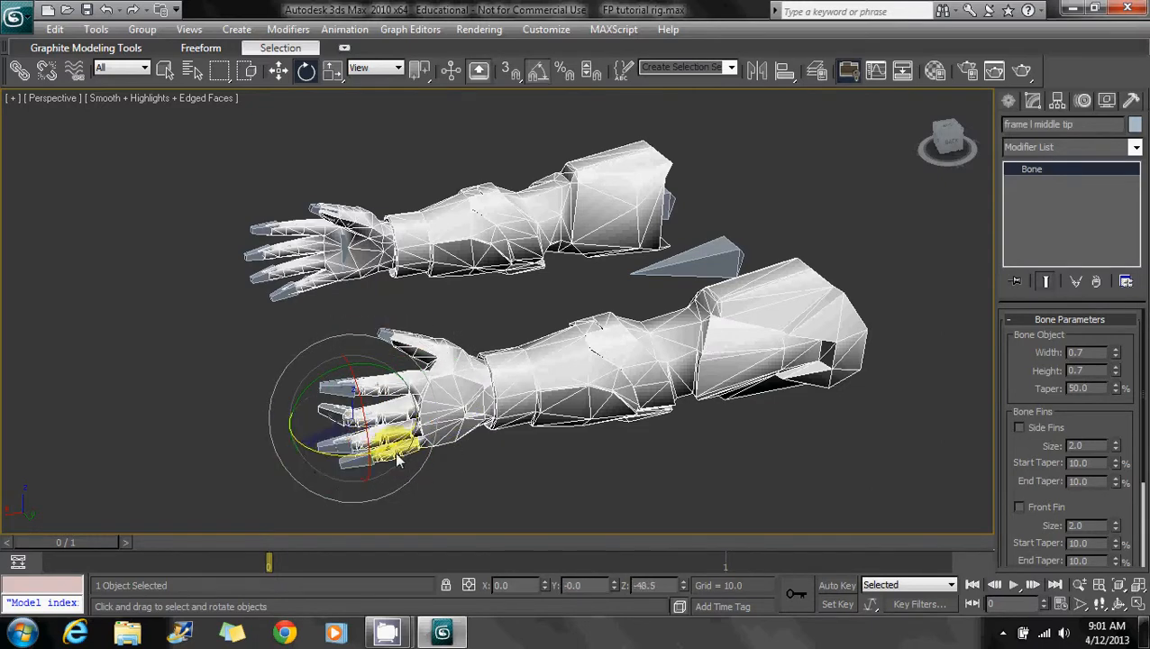
Test-rotate the left ring finger's bones from the low joint to the tip, reverting each rotation
click(393, 435)
alt+middle_drag(420, 367, 465, 314)
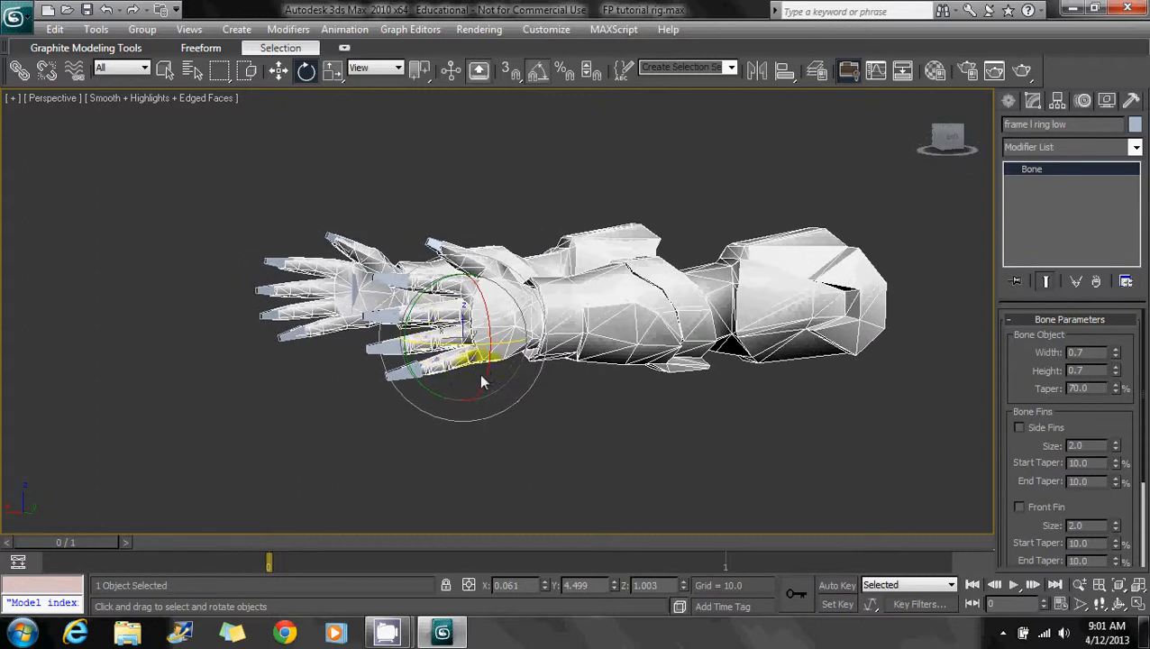
drag(442, 345, 389, 350)
key(ctrl+z)
click(419, 345)
click(453, 362)
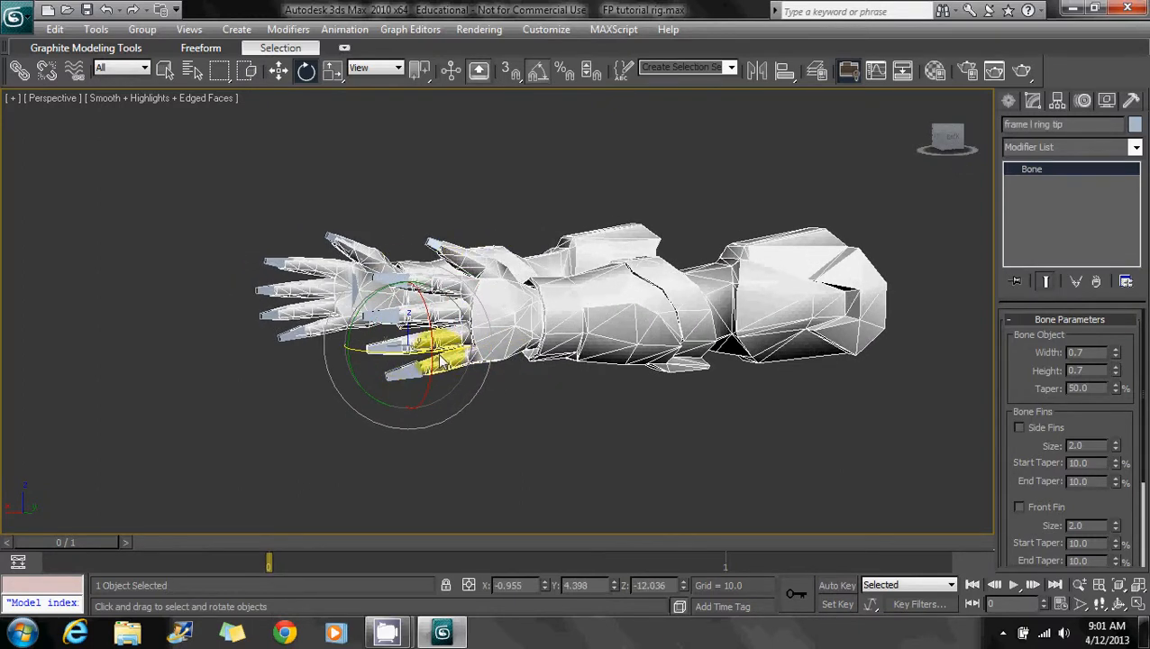
Test-rotate the left pinky's low, mid and tip bones, reverting each rotation
click(455, 363)
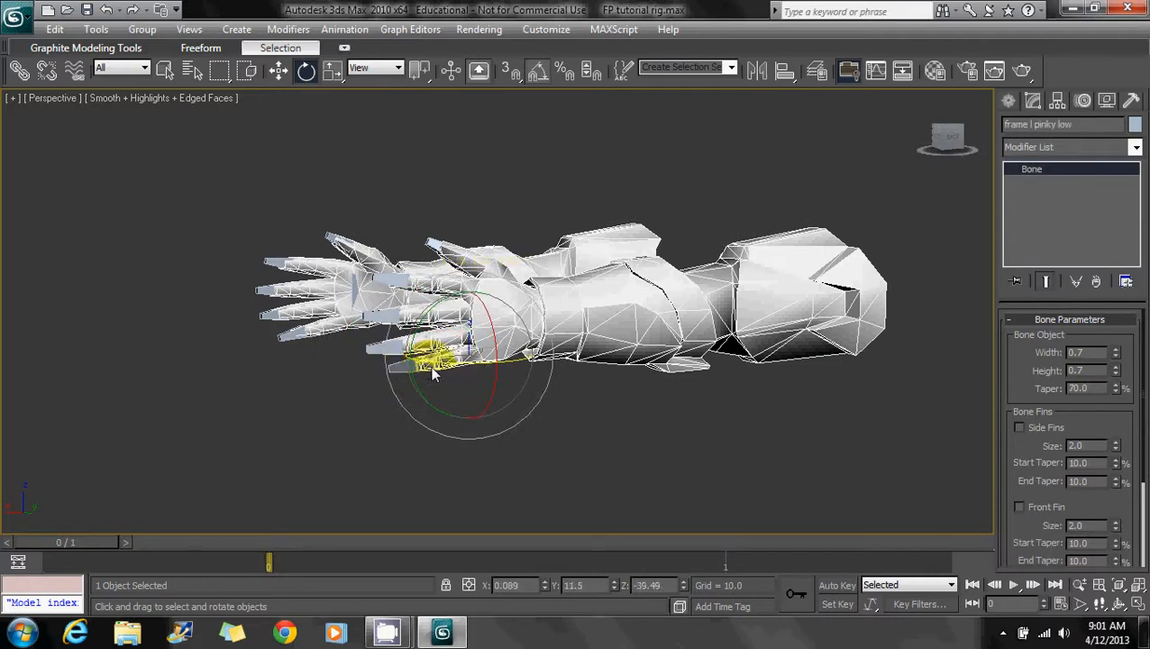
click(402, 371)
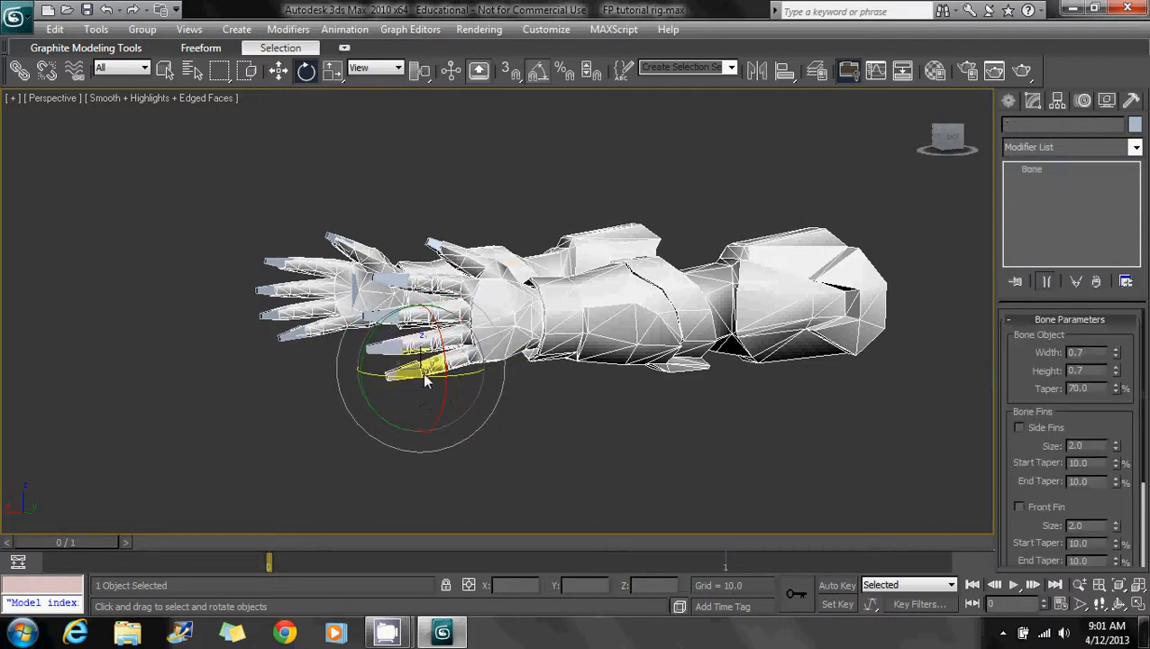
click(427, 372)
drag(434, 370, 407, 370)
click(410, 378)
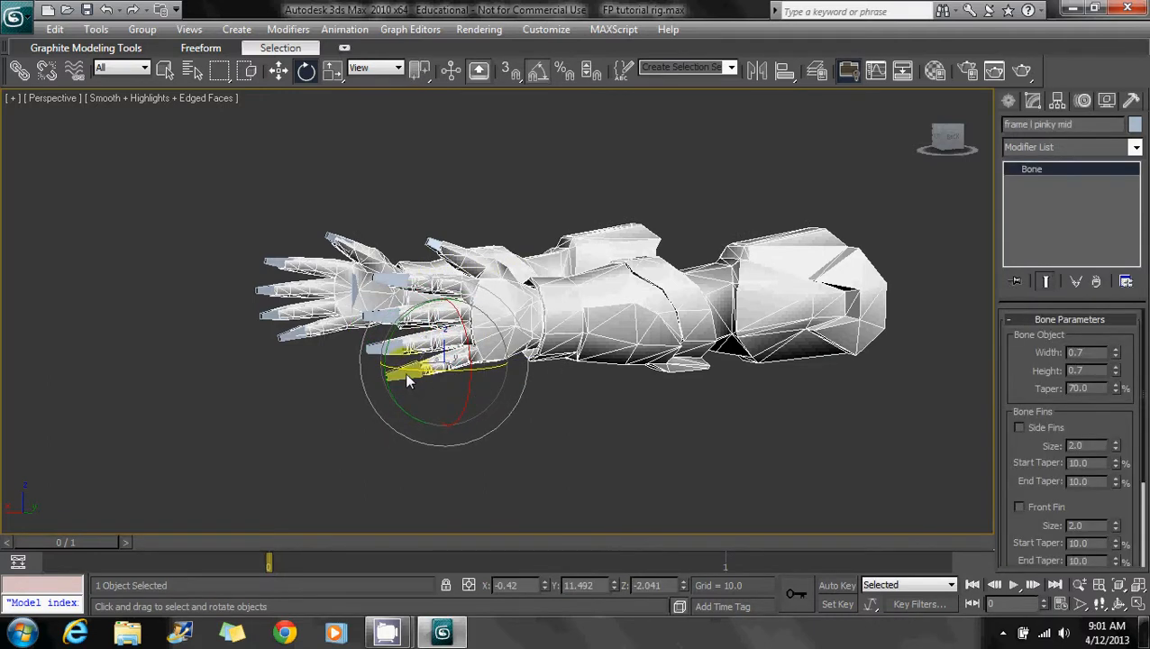
click(406, 374)
Test-rotate the left thumb bones around different axes, reverting each rotation
alt+middle_drag(497, 262, 516, 303)
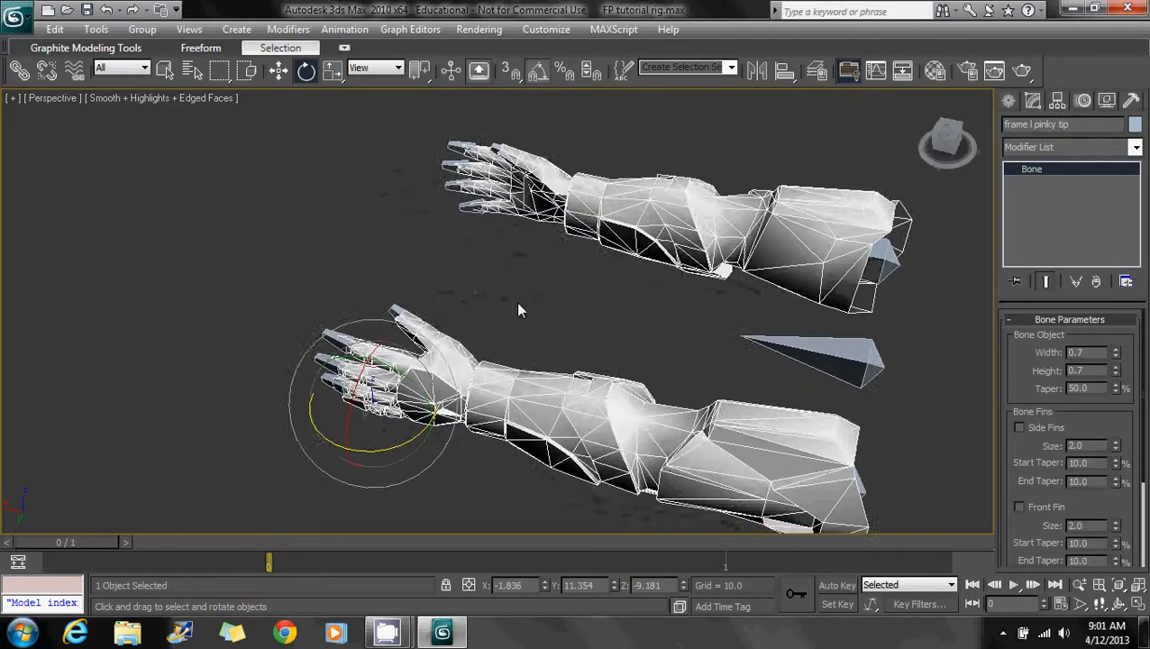
scroll(478, 333, up, 4)
click(407, 355)
click(405, 359)
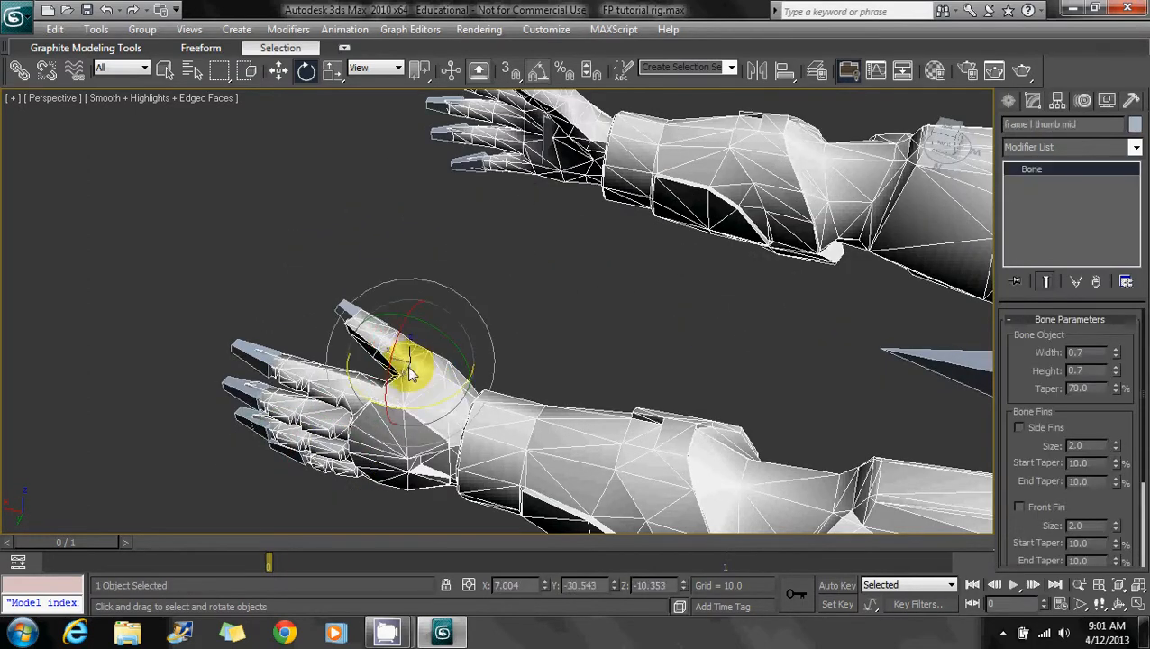
drag(405, 359, 391, 386)
click(390, 342)
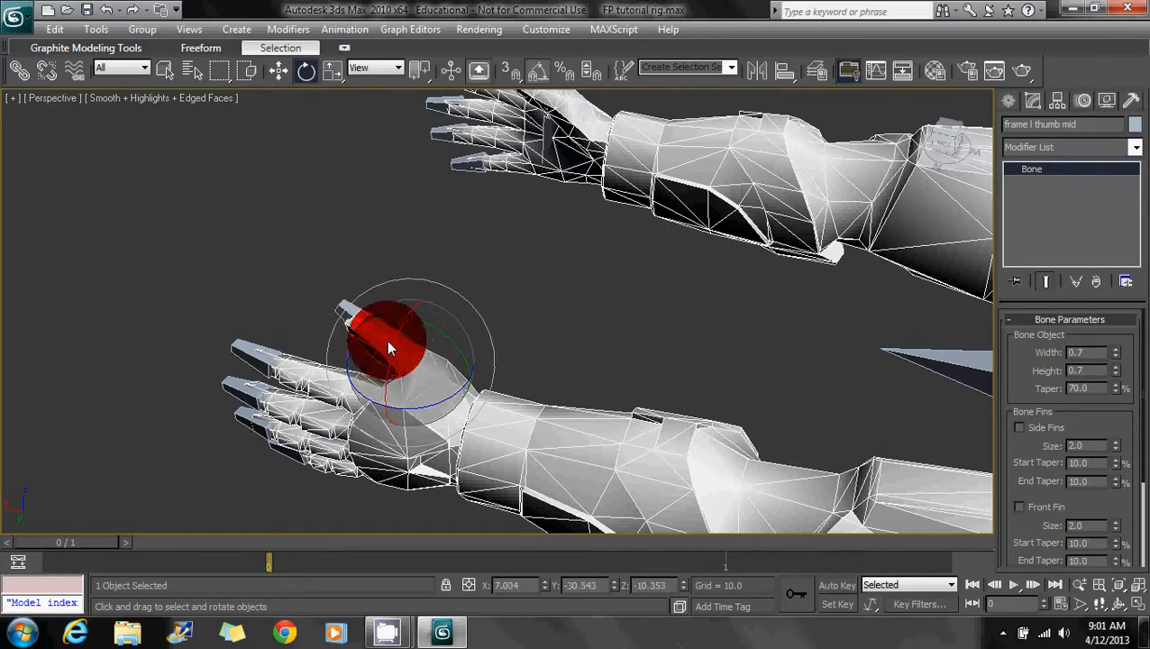
drag(457, 350, 421, 323)
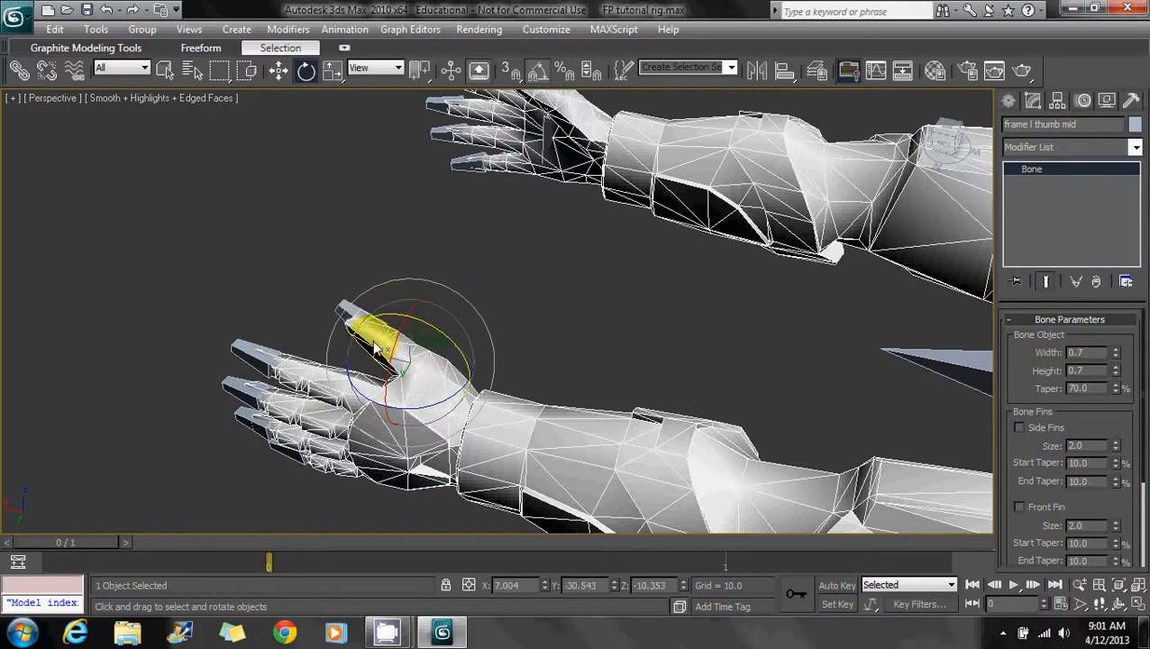
click(383, 335)
Test-rotate the left wrist, forearm and upper arm bones, cancelling each rotation
click(427, 413)
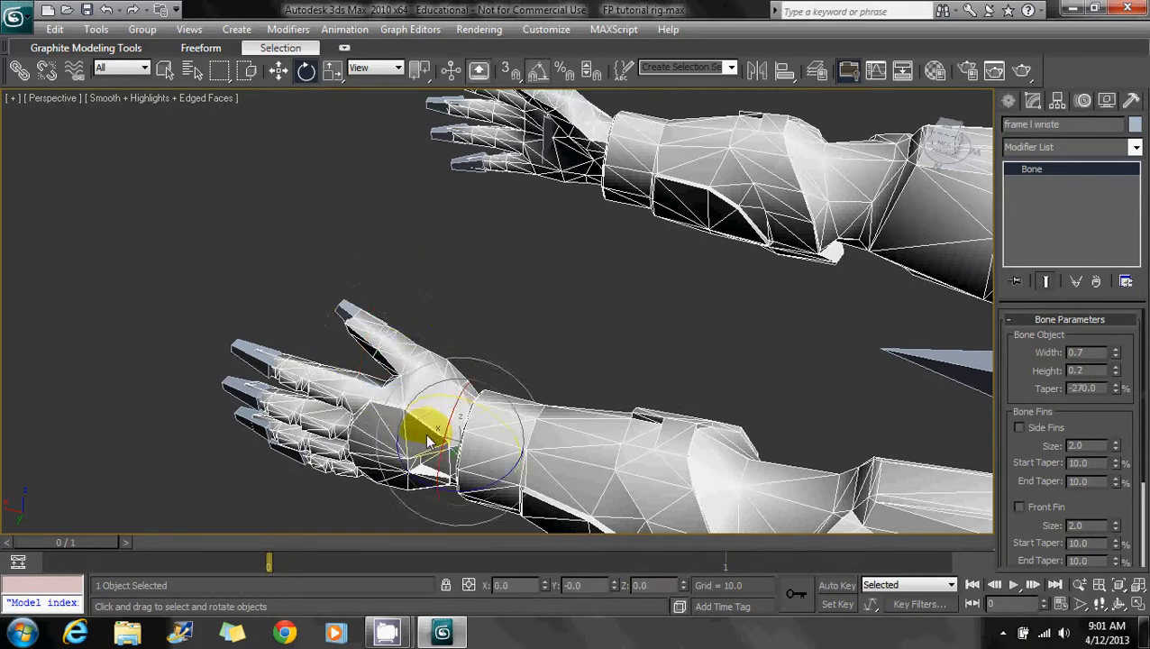
drag(413, 469, 393, 470)
right_click(394, 469)
middle_drag(617, 500, 529, 395)
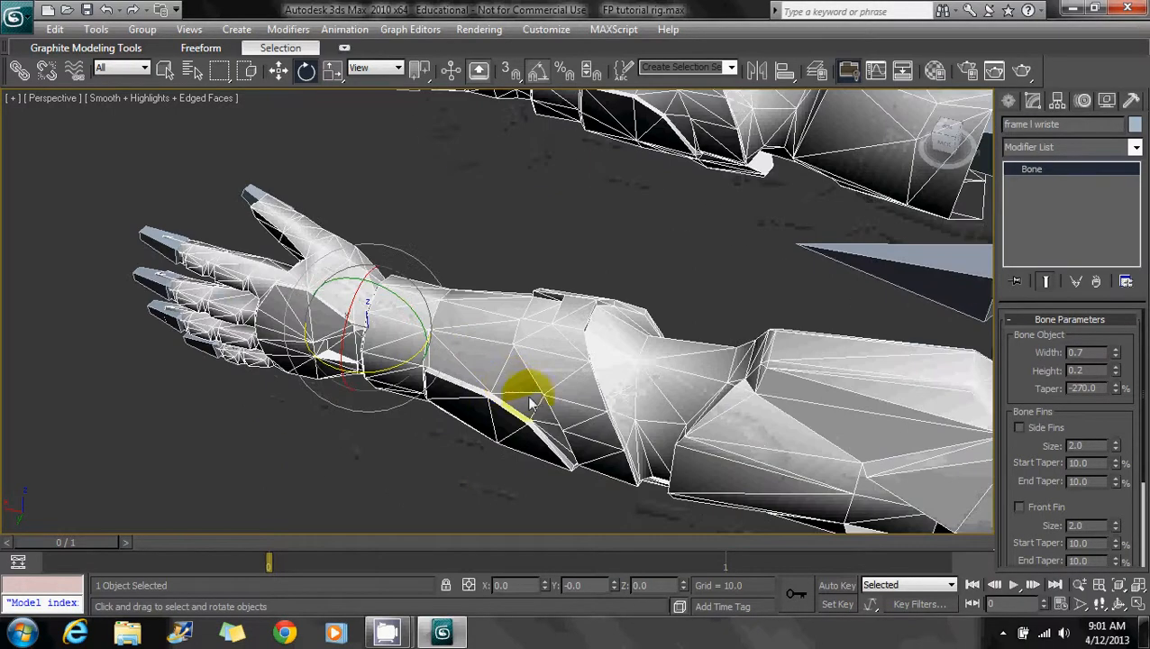
click(529, 390)
click(786, 416)
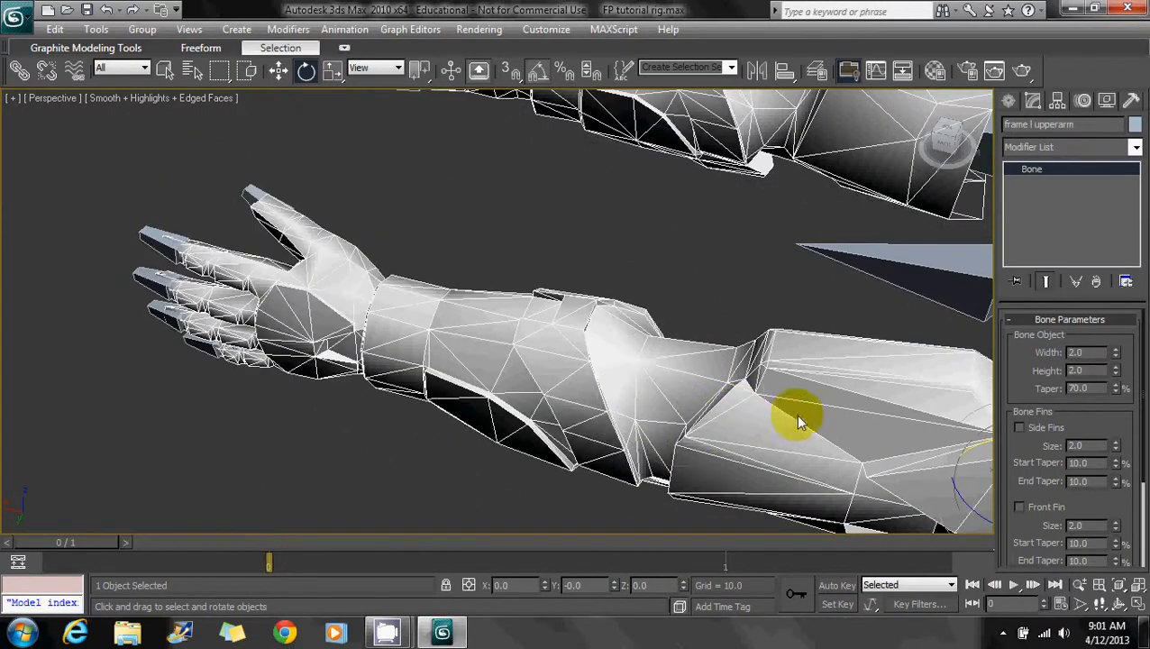
drag(970, 453, 986, 452)
right_click(986, 453)
Select the cyborg arm mesh and close the Weight Tool
scroll(506, 322, down, 4)
alt+middle_drag(507, 323, 683, 351)
right_click(681, 342)
click(737, 223)
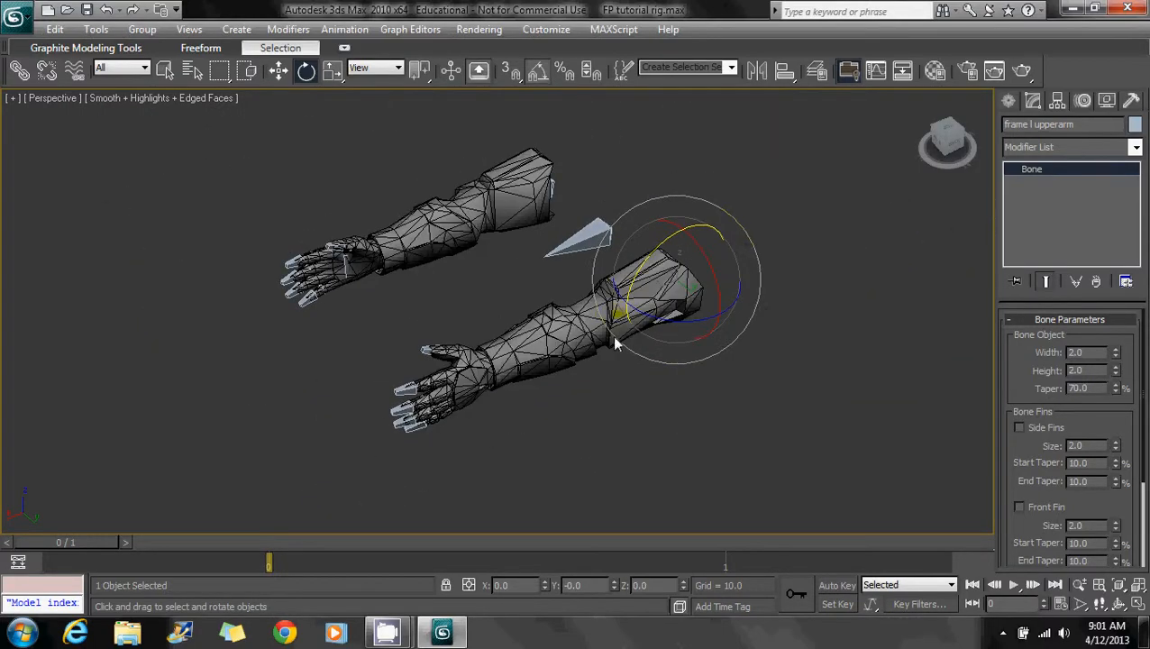
click(612, 335)
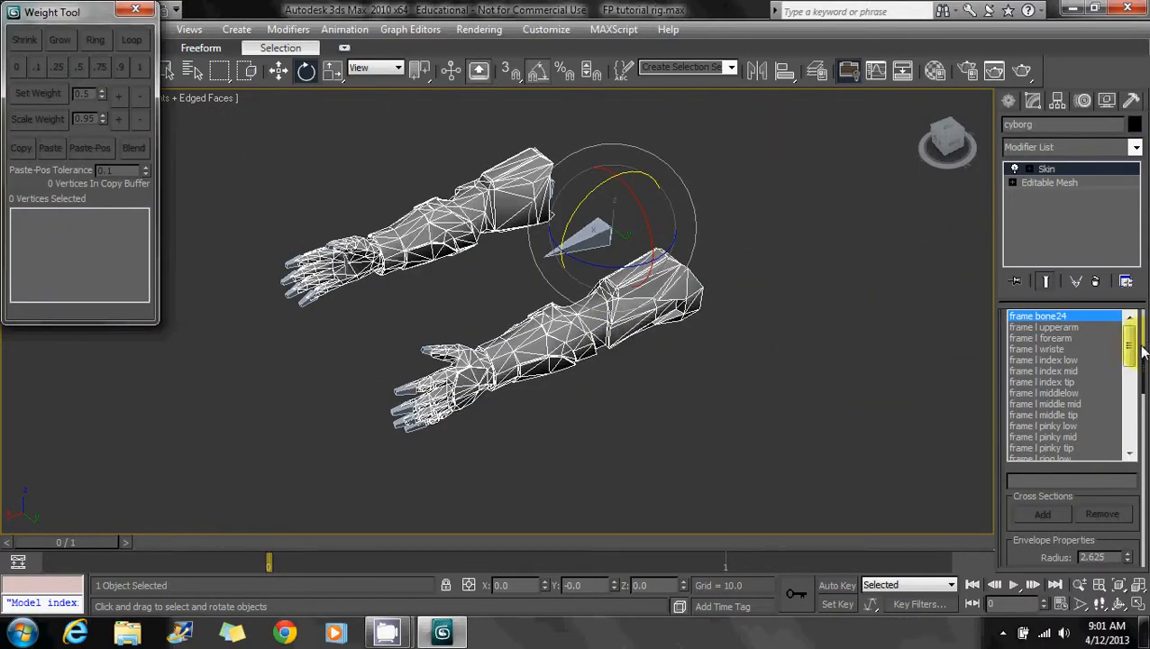
drag(1140, 354, 1140, 425)
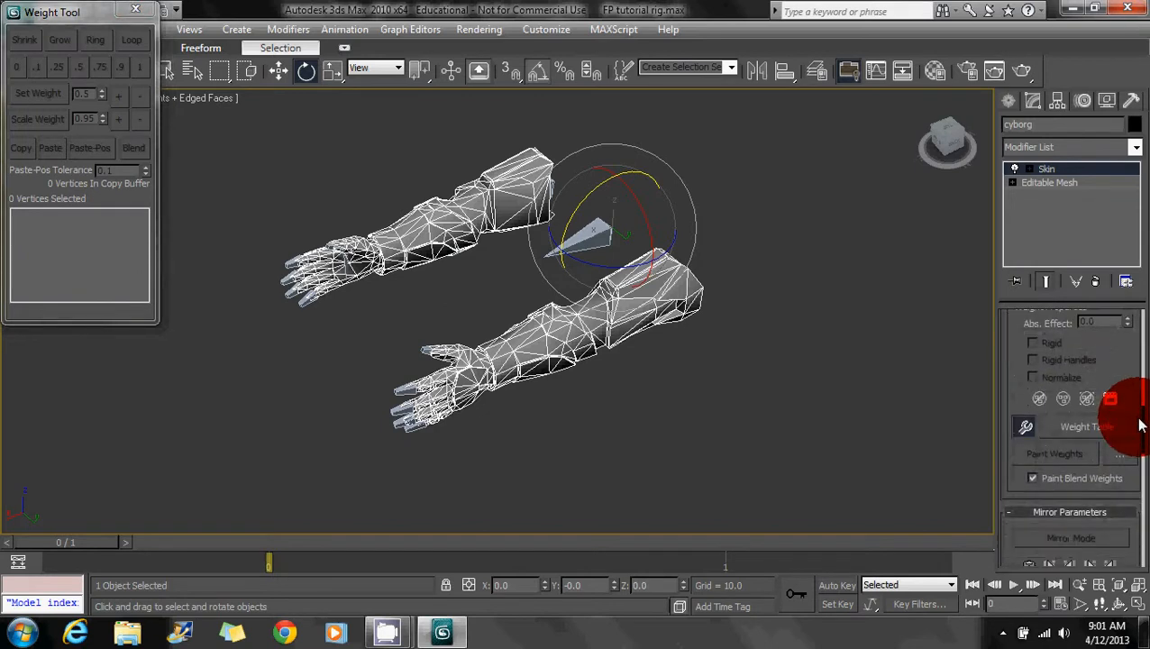
click(1023, 425)
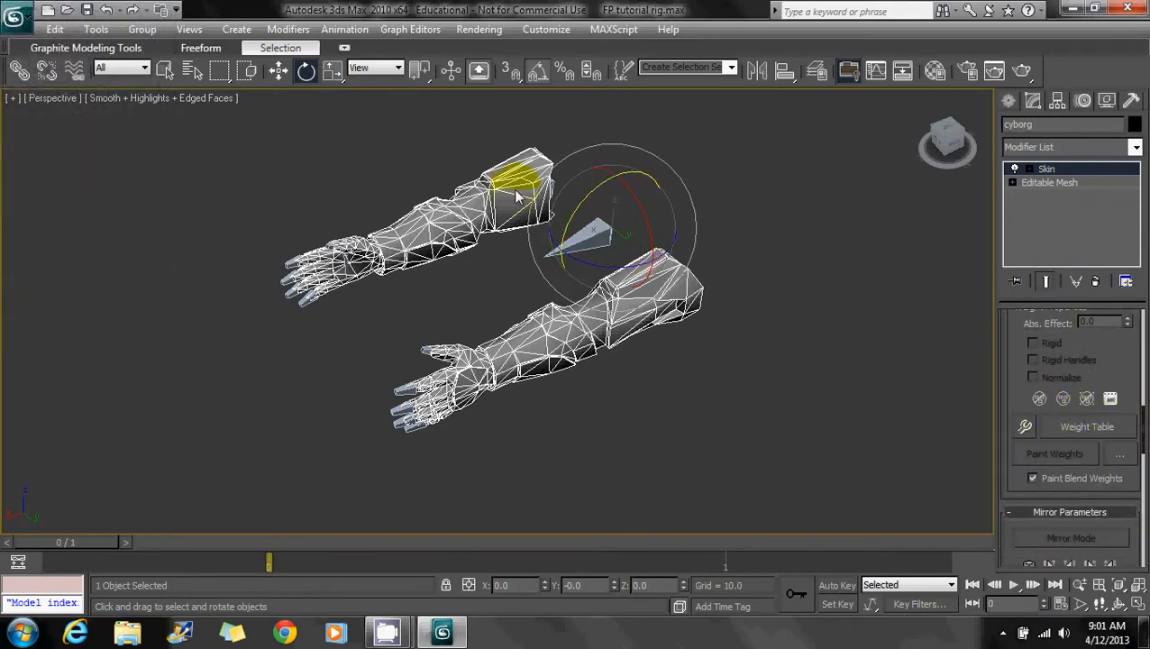
Turn on Mirror Mode for the mesh's Skin modifier and set the mirror plane to Y
drag(1140, 451, 1141, 475)
click(1089, 328)
click(1071, 352)
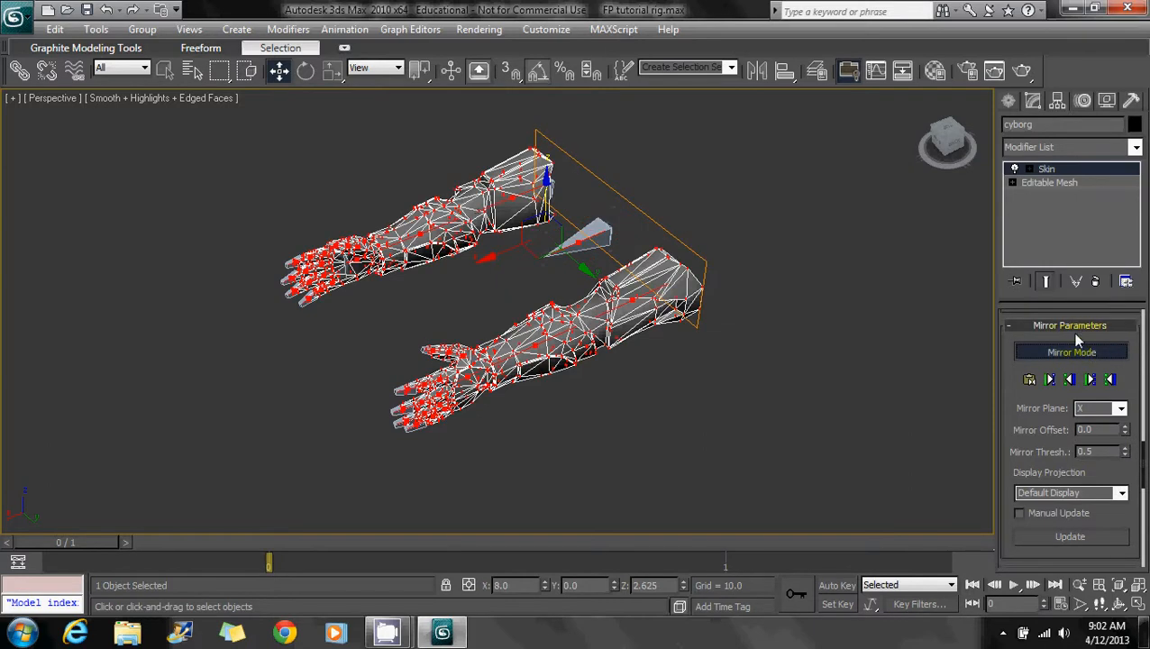
click(1118, 410)
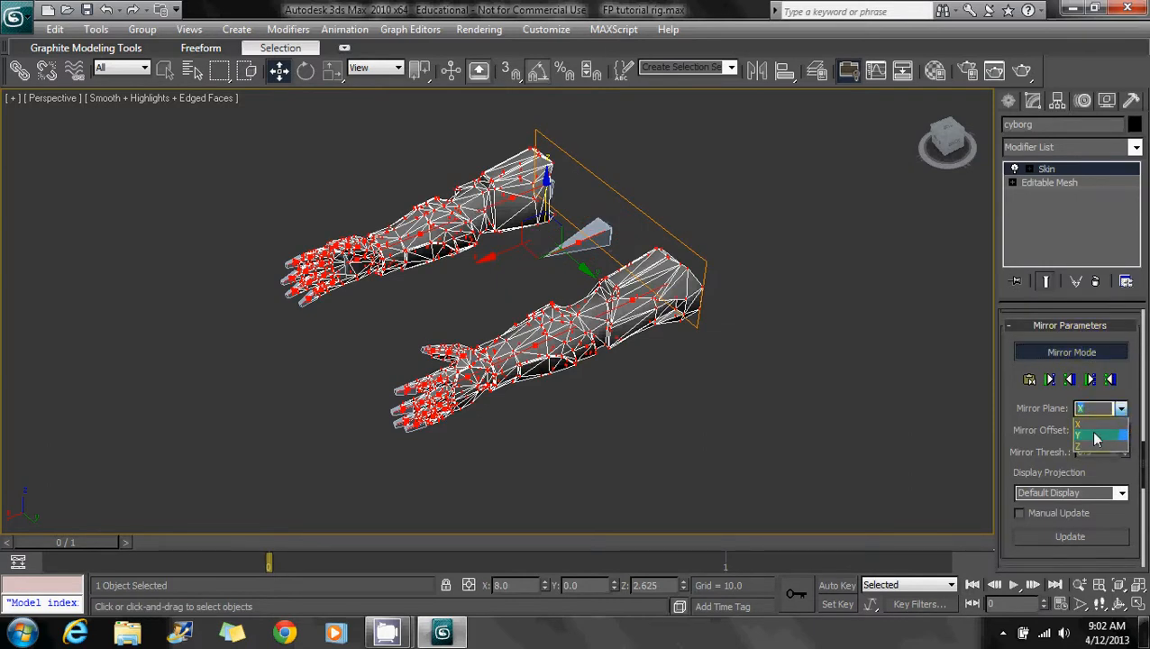
click(1095, 437)
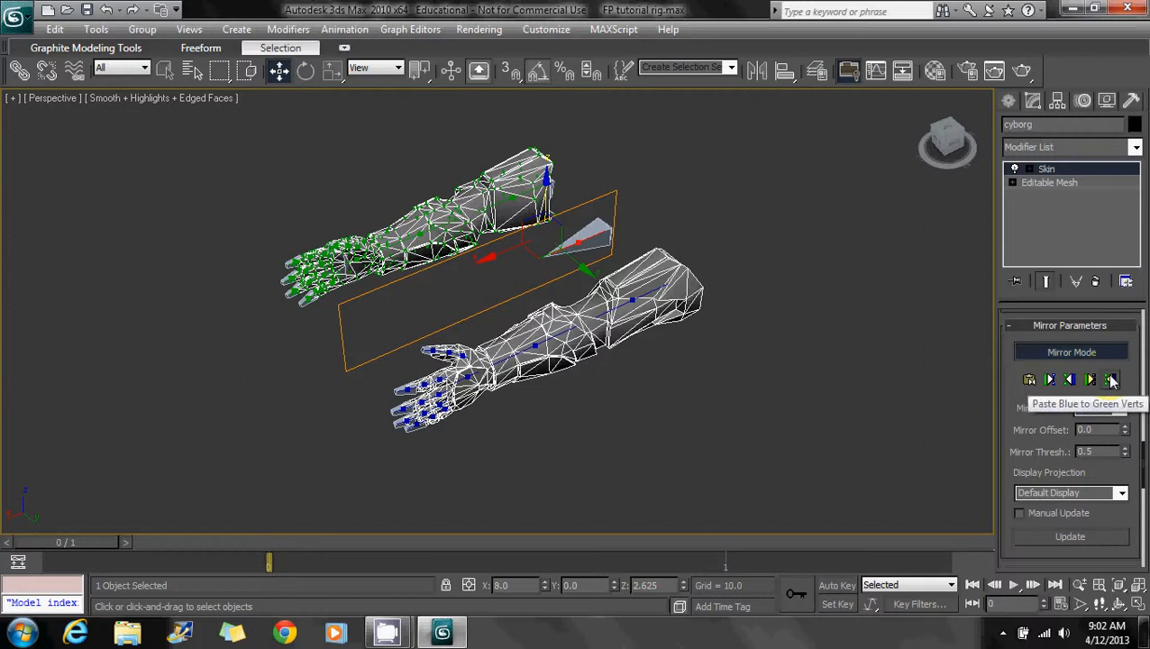
Mirror the left arm's skin weights to the right arm with Paste Blue to Green Verts and leave Mirror Mode
middle_drag(461, 347, 524, 368)
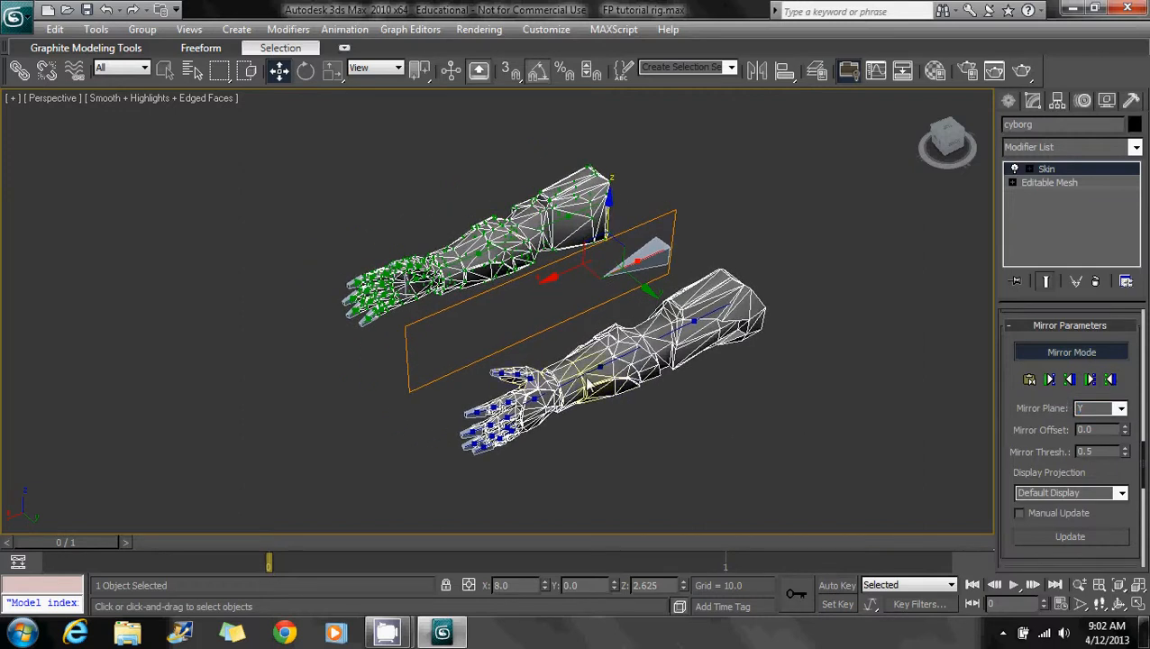
click(1113, 379)
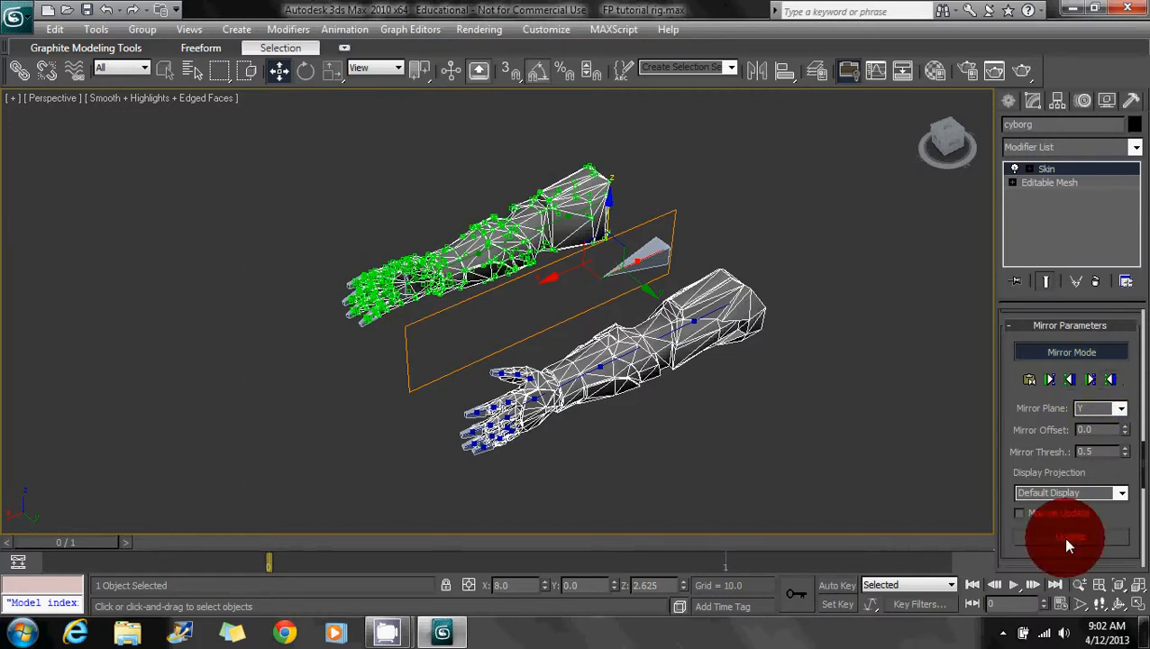
click(1069, 352)
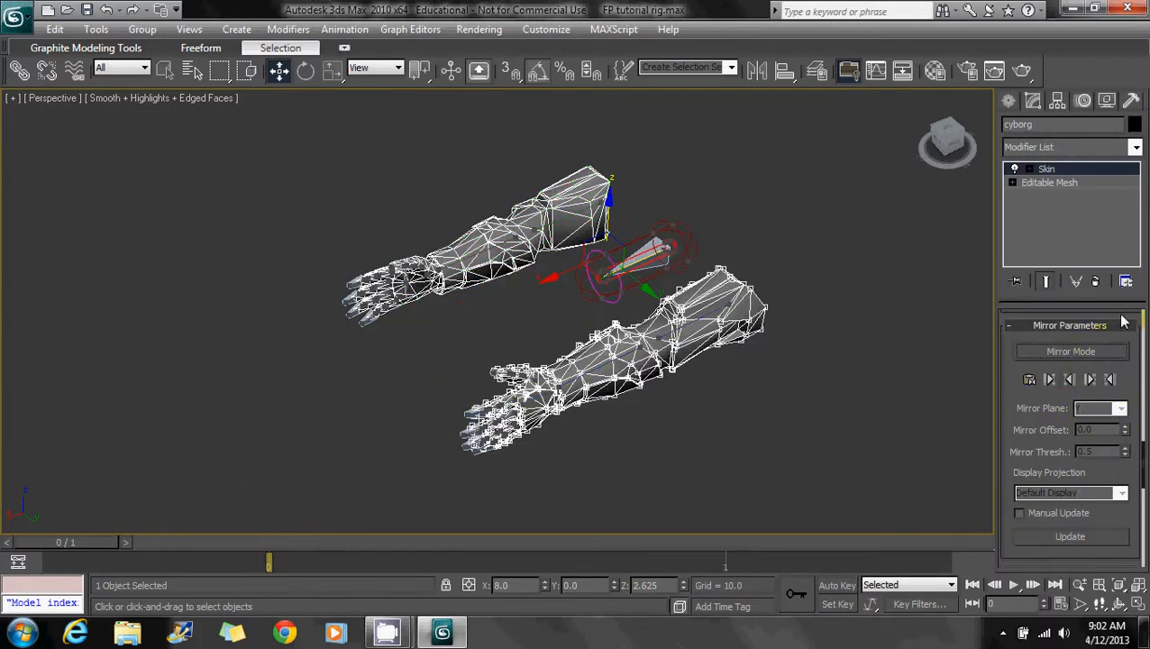
Inspect the mirrored skin weights of the right forearm, wrist and index tip bones
drag(1122, 321, 1131, 573)
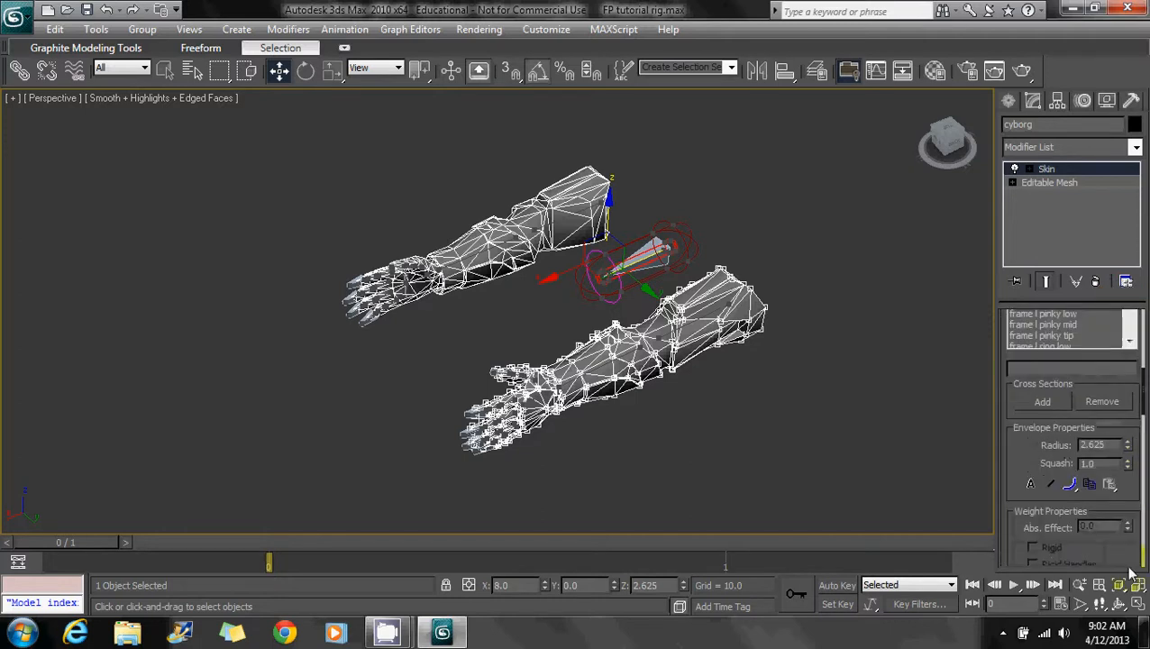
mouse_move(1141, 375)
mouse_down()
mouse_move(1142, 361)
mouse_move(1126, 359)
mouse_move(1126, 392)
mouse_up()
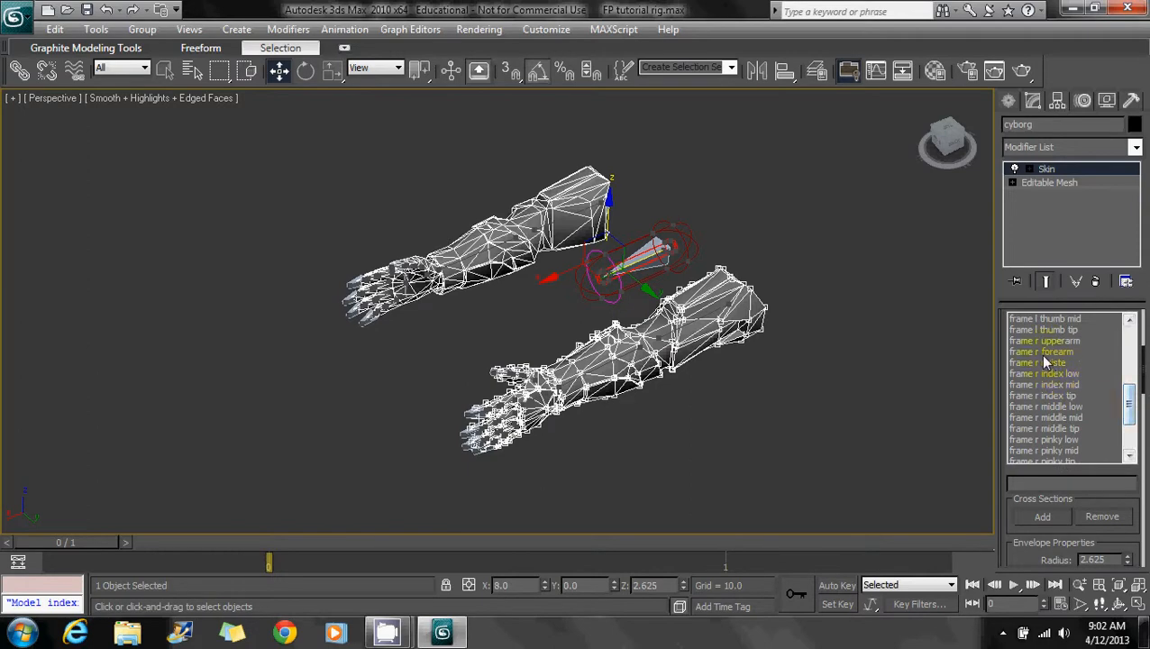
click(1042, 352)
alt+middle_drag(495, 282, 560, 256)
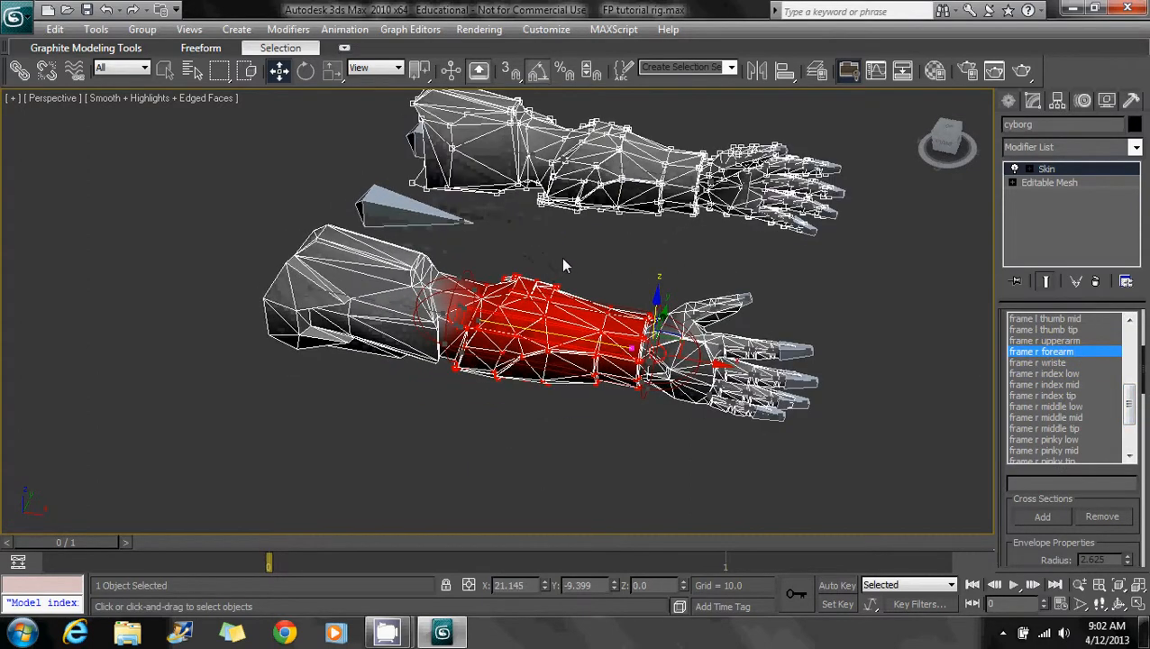
scroll(563, 264, up, 2)
click(1037, 362)
click(1045, 396)
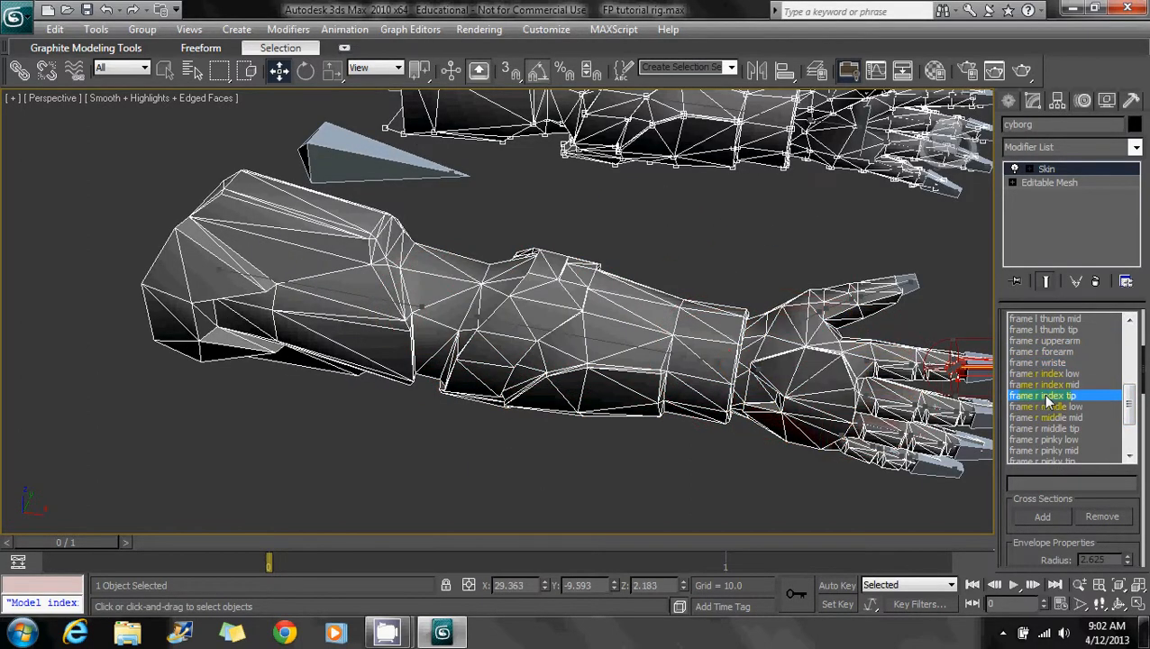
Inspect the mirrored skin weights of the right middle, pinky, ring and thumb bones
click(1046, 430)
click(1047, 452)
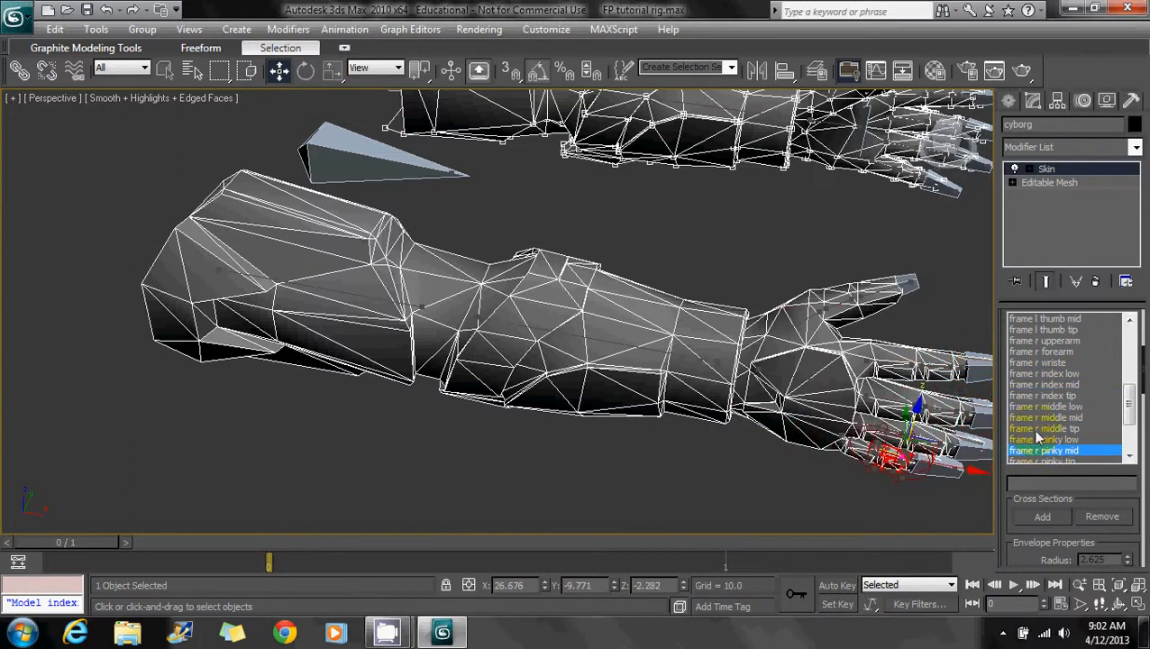
click(1049, 396)
click(1054, 408)
scroll(1054, 422, down, 3)
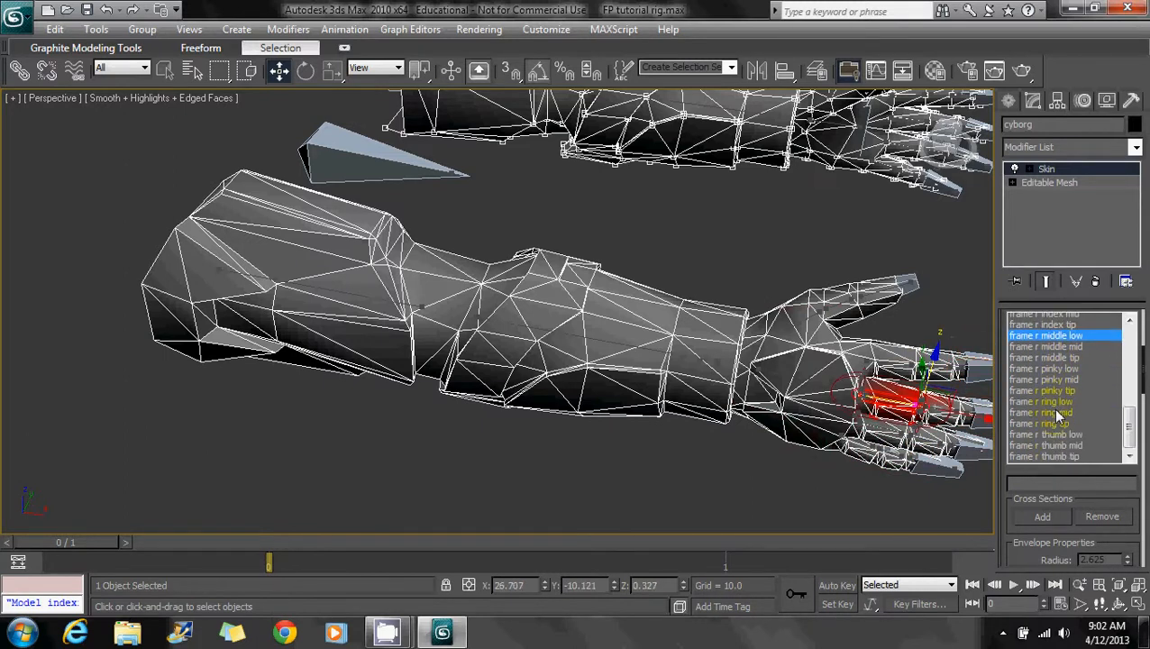
click(1061, 418)
click(1063, 429)
click(1063, 450)
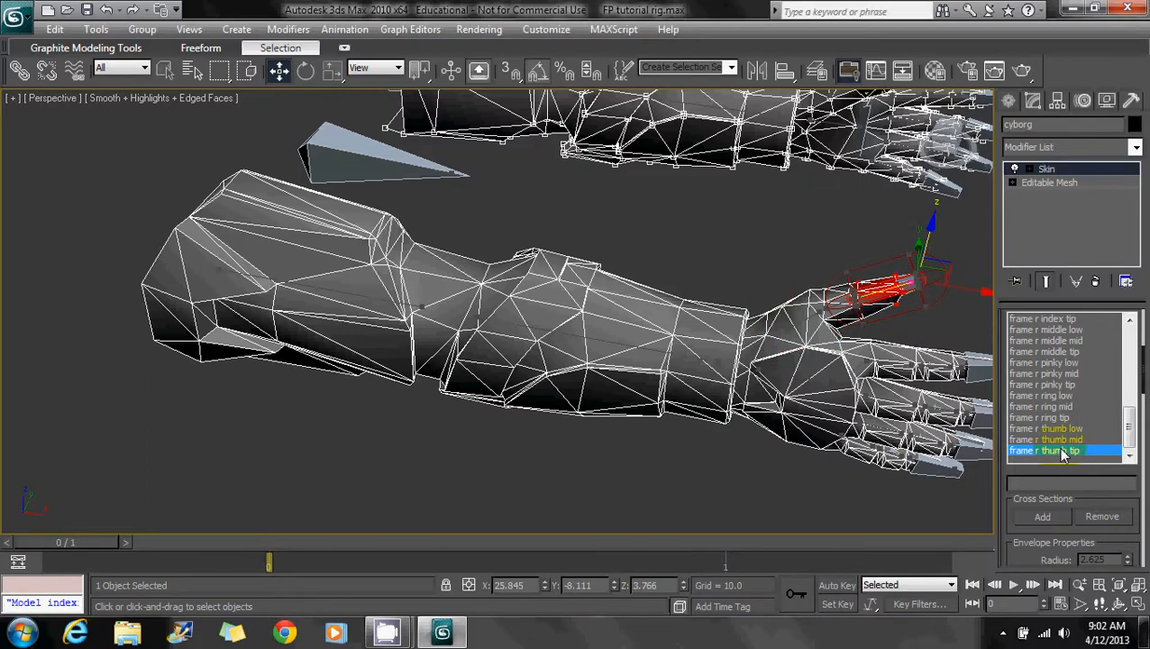
Exit envelope editing of the Skin modifier and deselect the arm mesh
alt+middle_drag(765, 324, 618, 267)
scroll(618, 266, down, 3)
click(1046, 170)
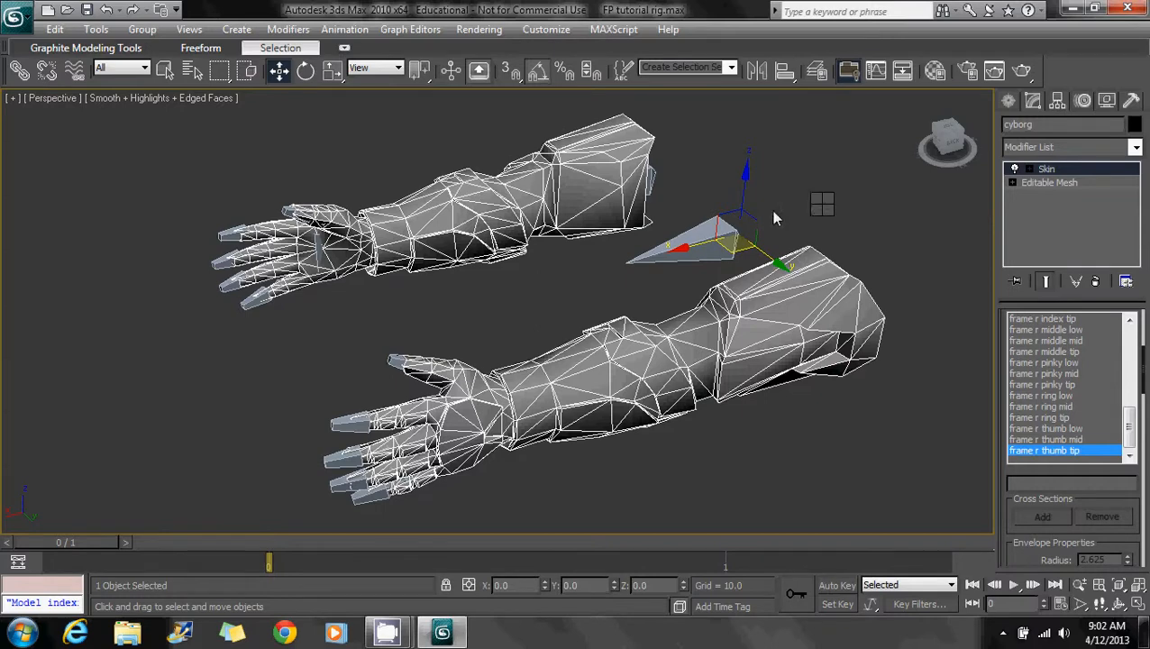
right_click(727, 217)
click(783, 111)
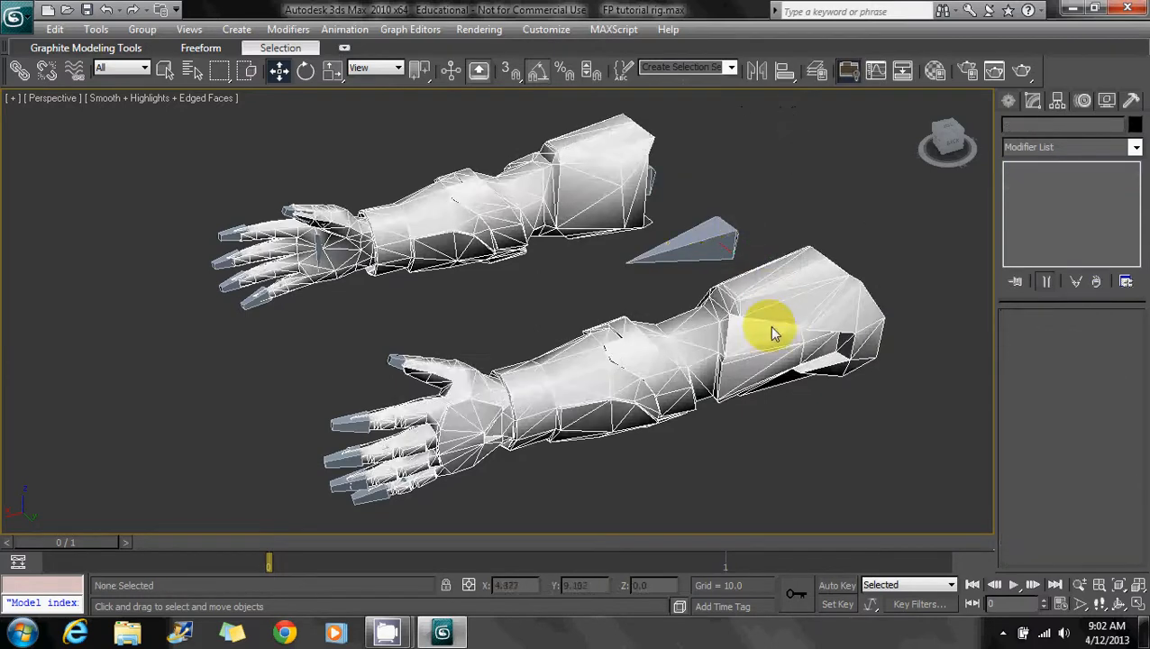
Test-rotate the right forearm and upper arm bones to check the mirrored weights, undoing each rotation
click(766, 325)
click(421, 219)
alt+middle_drag(421, 219, 546, 230)
click(304, 71)
drag(417, 246, 405, 223)
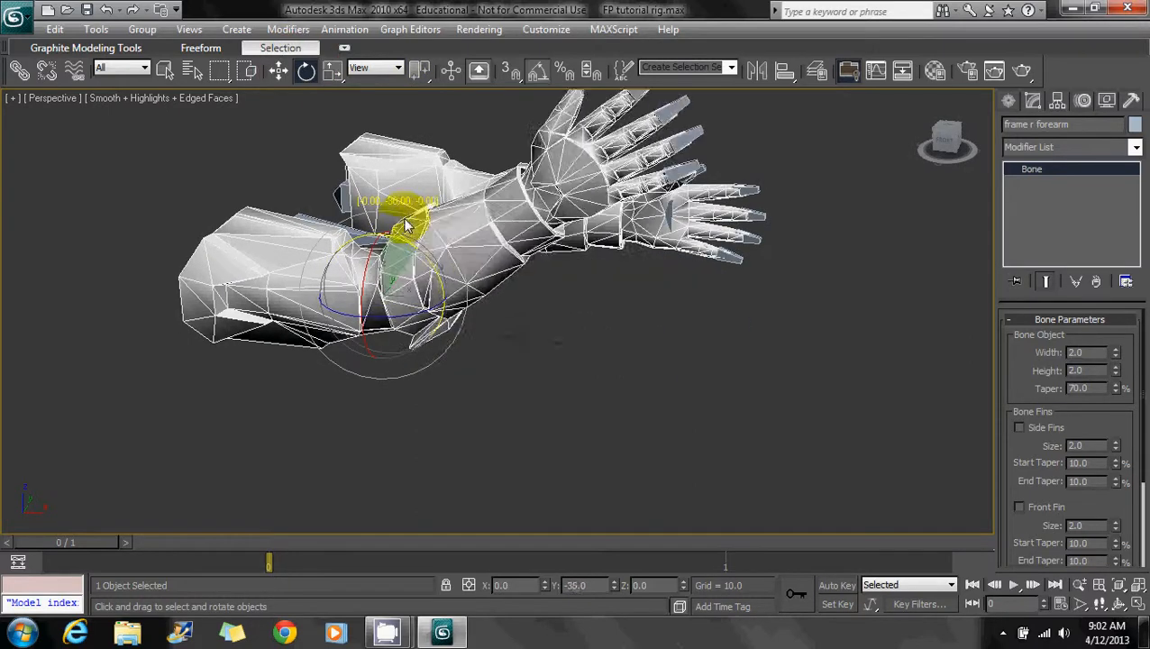
key(ctrl+z)
click(309, 282)
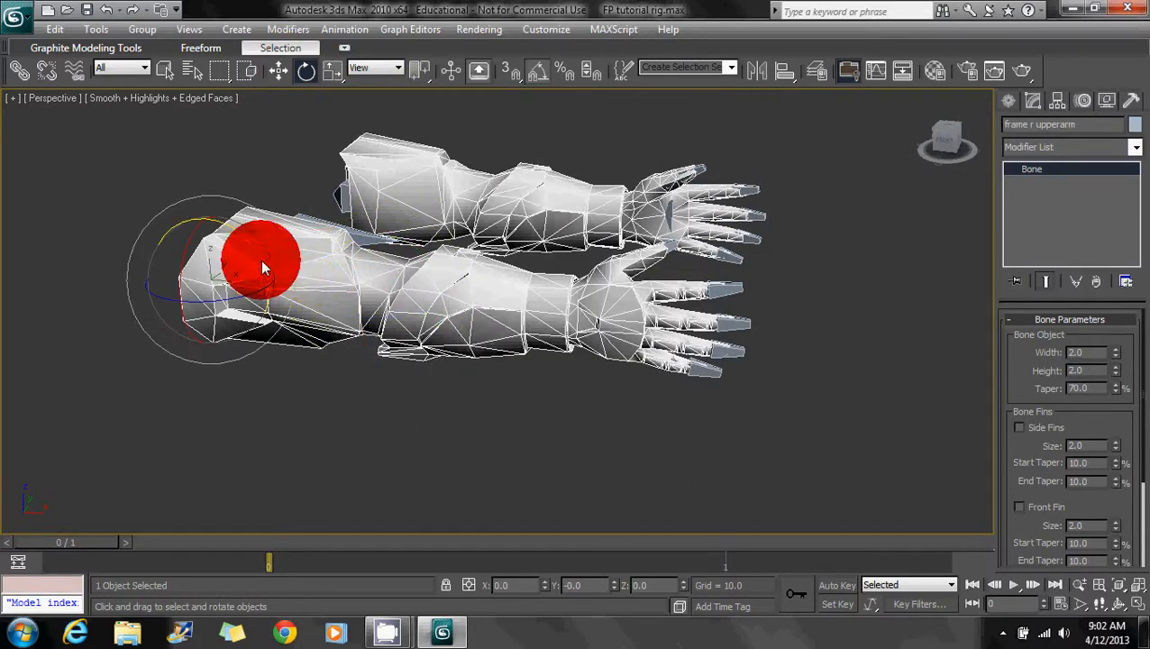
drag(260, 260, 295, 266)
key(ctrl+z)
Test-rotate the right wrist and thumb bones to check the mirrored weights, undoing each rotation
click(612, 340)
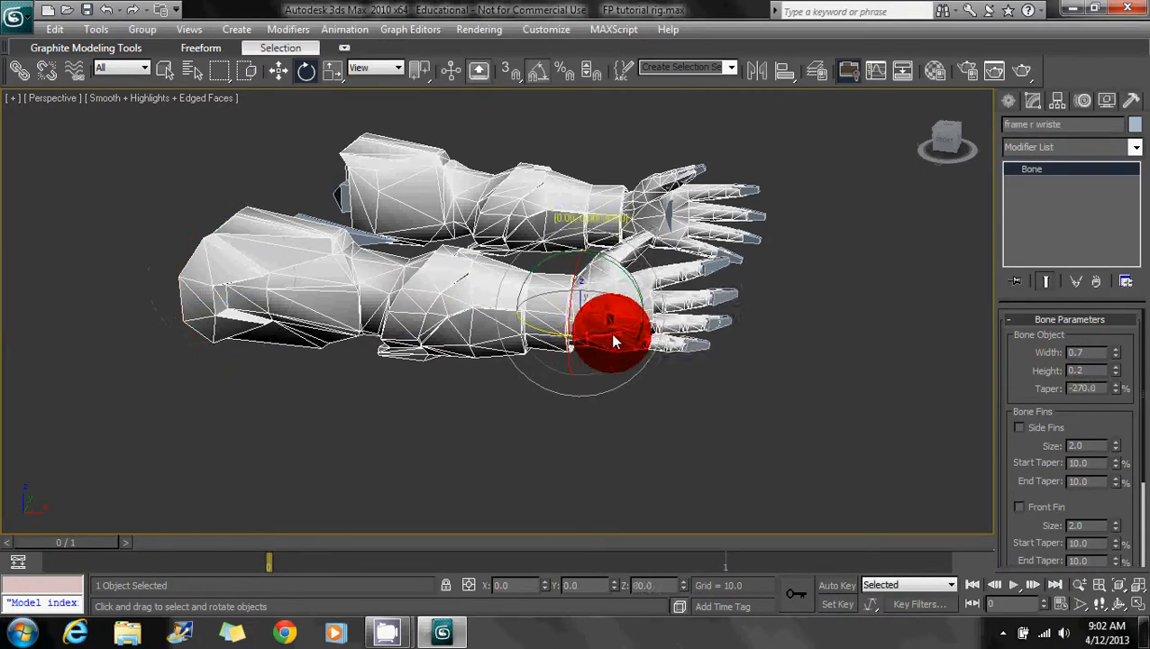
scroll(532, 324, up, 3)
click(587, 249)
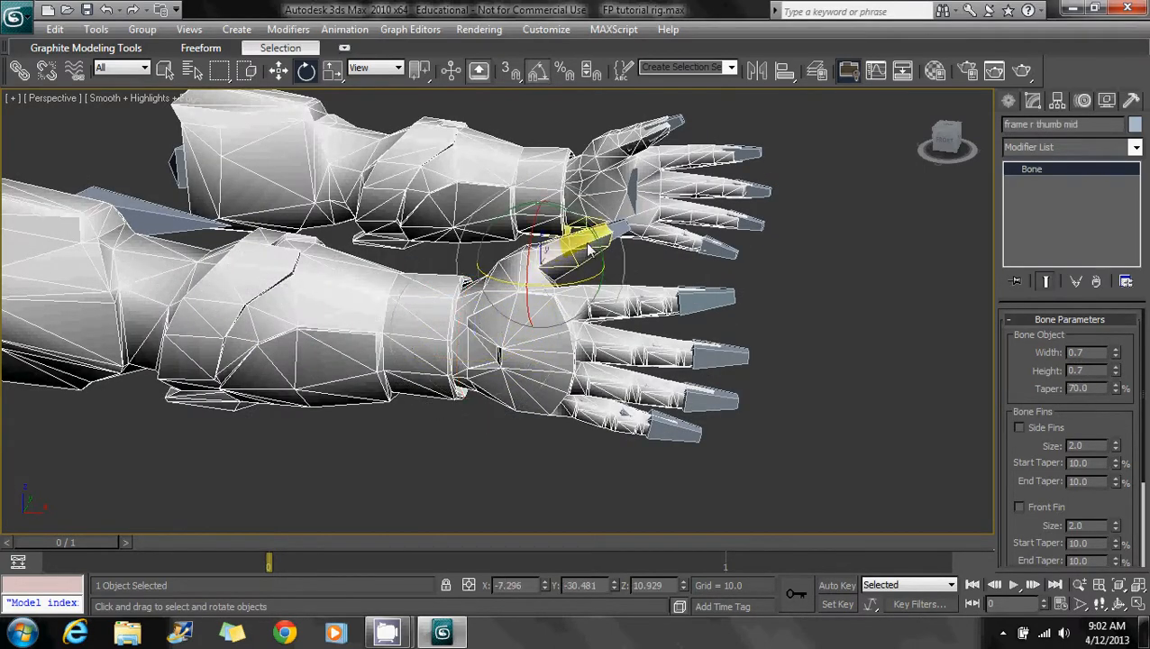
drag(601, 245, 640, 255)
key(ctrl+z)
click(619, 235)
key(ctrl+z)
Test-rotate the right index and middle finger bones to check the mirrored weights, undoing each rotation
click(598, 310)
drag(611, 326, 616, 331)
key(ctrl+z)
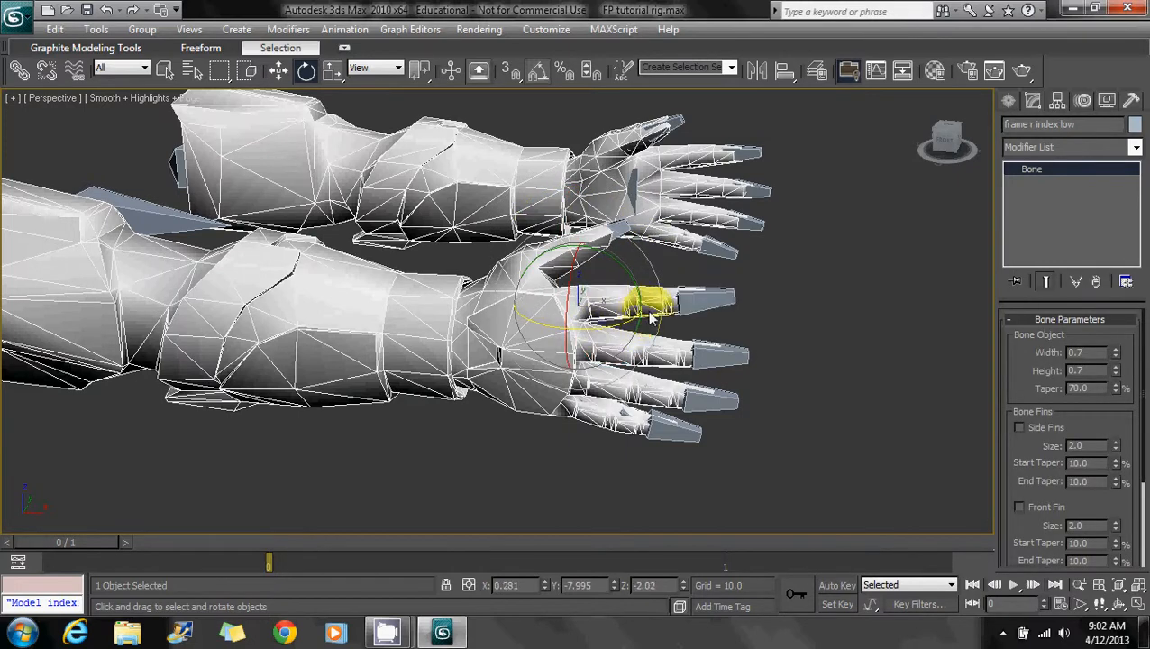
click(702, 308)
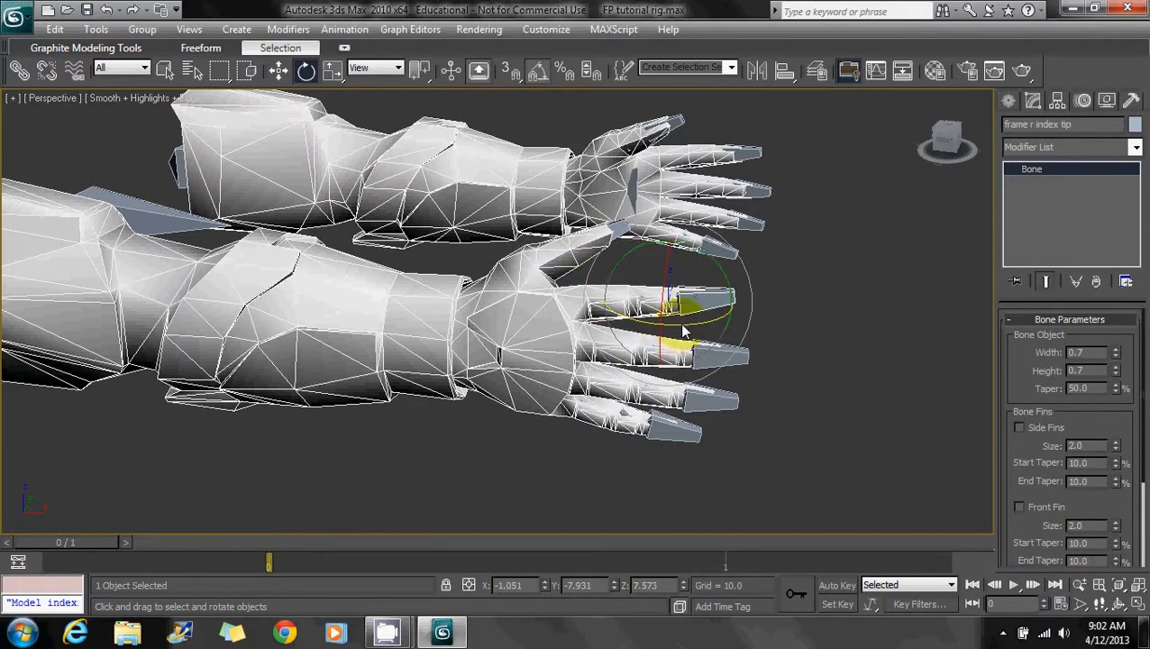
click(626, 369)
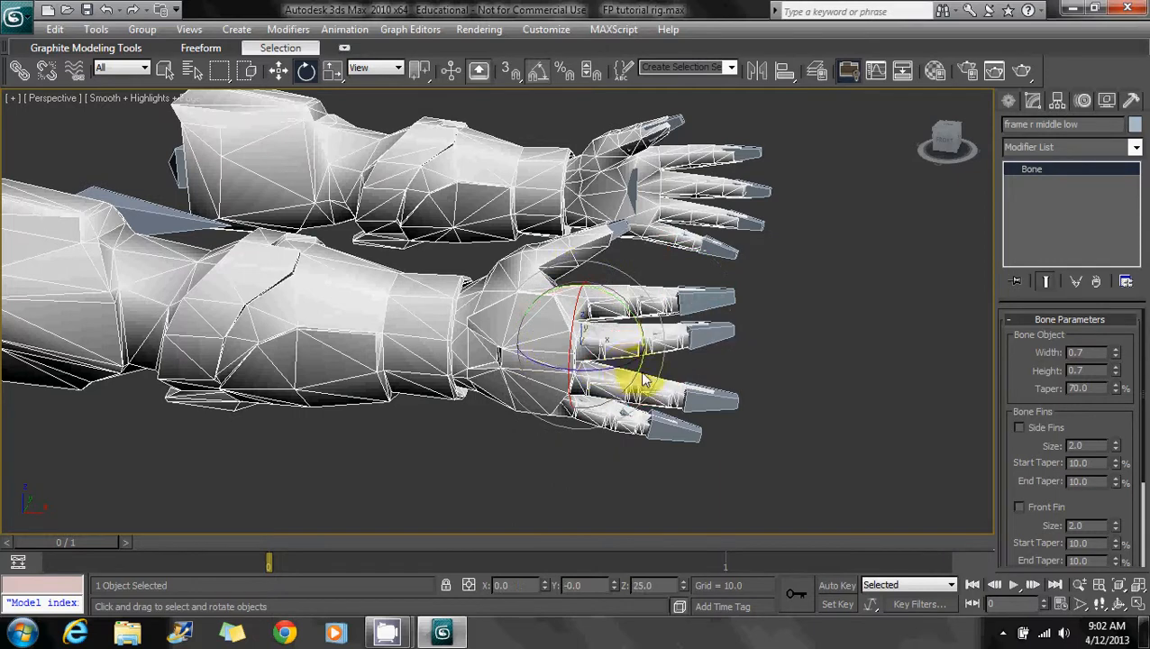
click(667, 350)
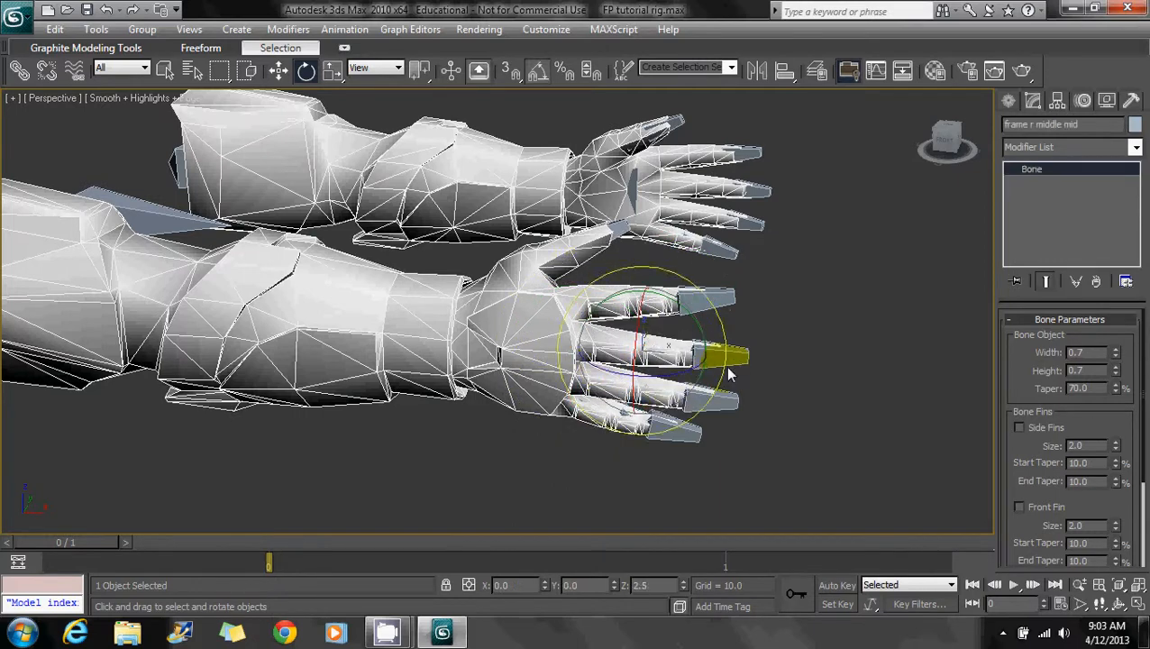
Test-rotate the right ring and pinky finger bones to check the mirrored weights, undoing each rotation
click(621, 410)
click(660, 416)
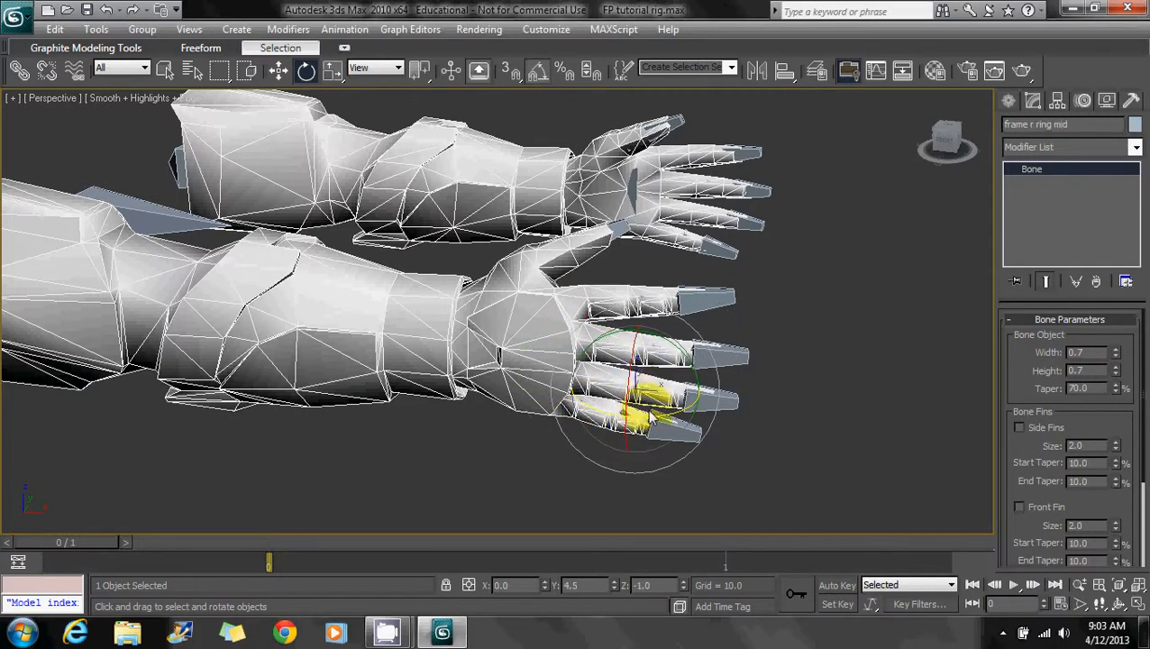
click(686, 425)
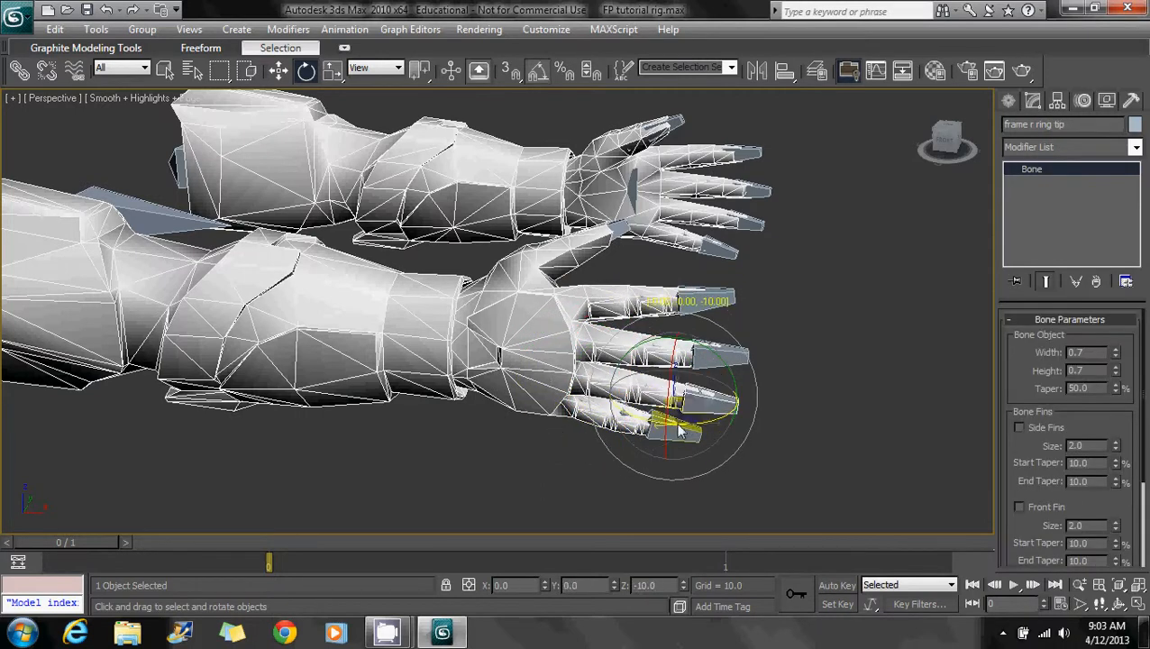
click(597, 424)
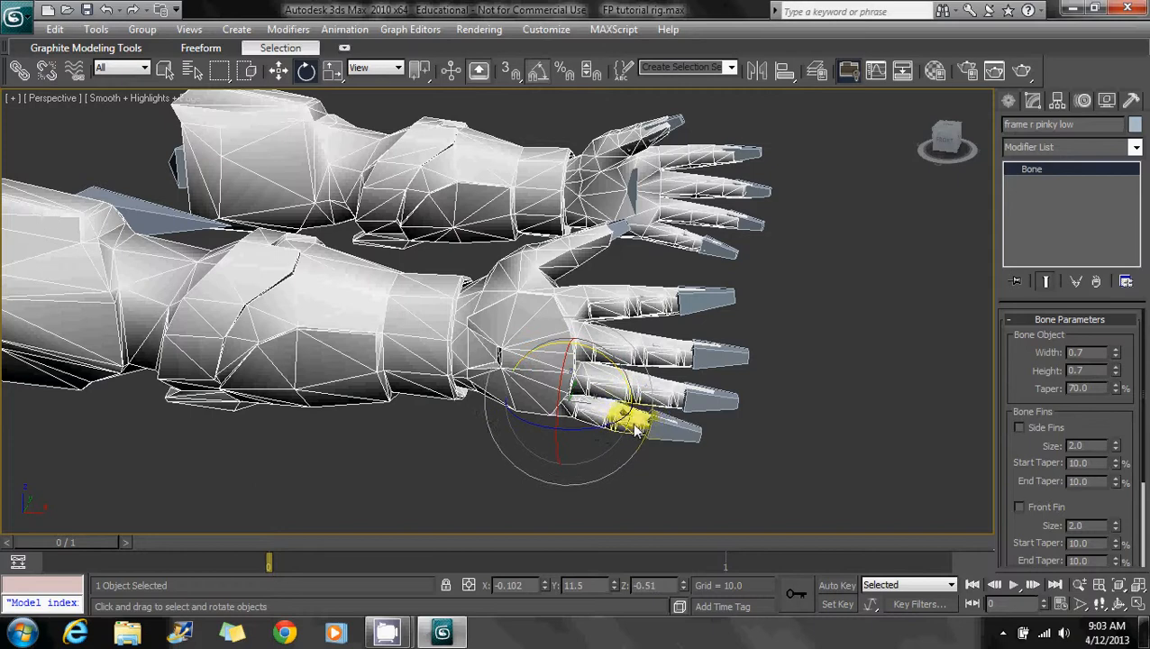
click(631, 431)
click(650, 445)
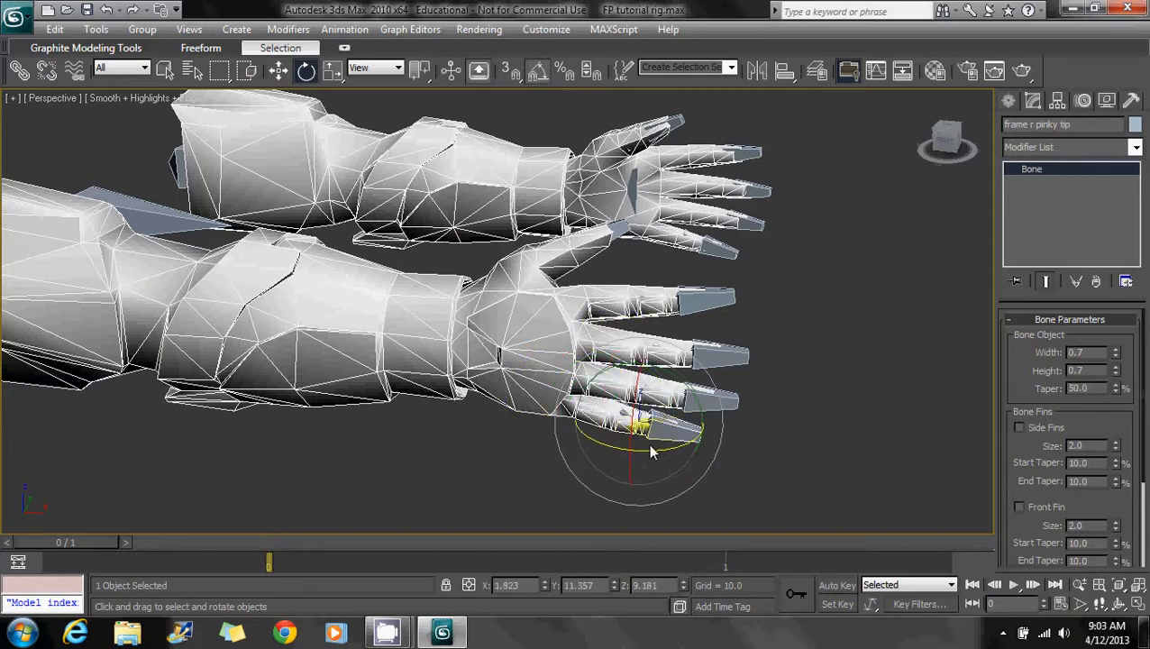
click(770, 440)
key(ctrl+z)
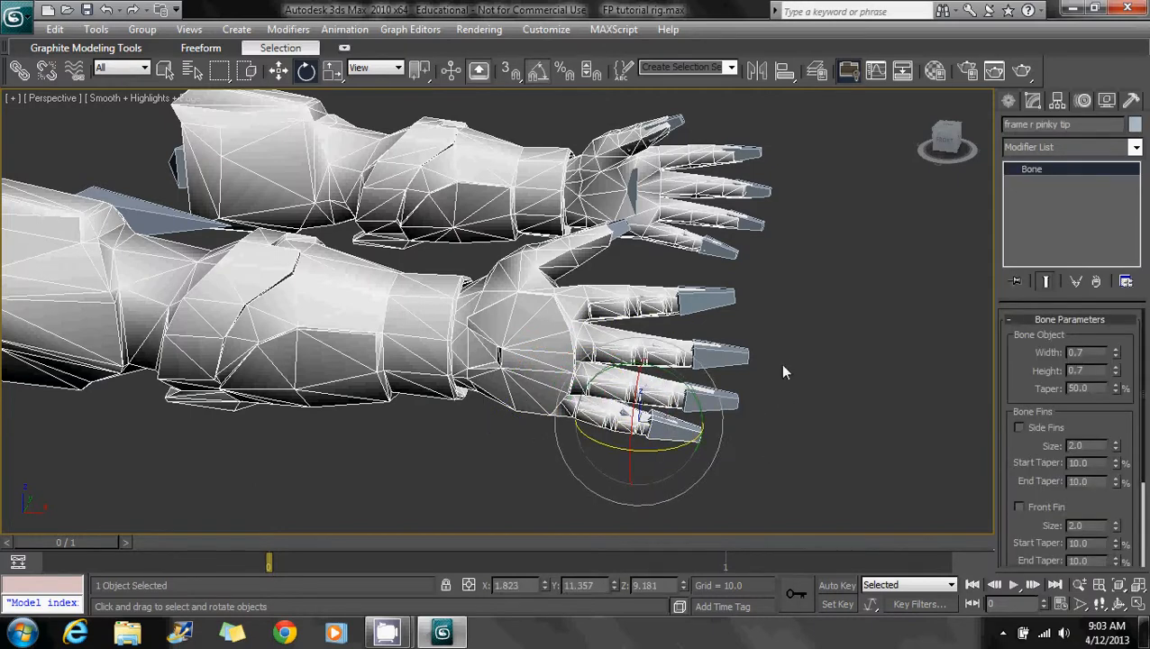
key(ctrl+z)
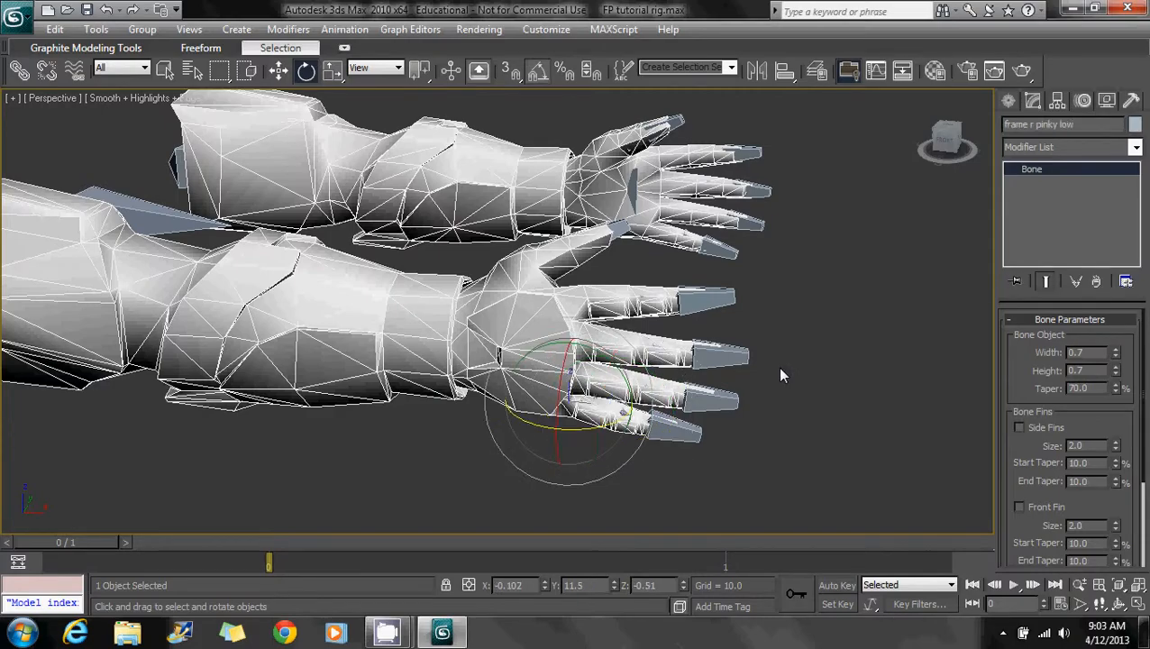
Clear the selection, unfreeze all objects and save the scene file
click(780, 375)
alt+middle_drag(780, 375, 594, 316)
right_click(593, 308)
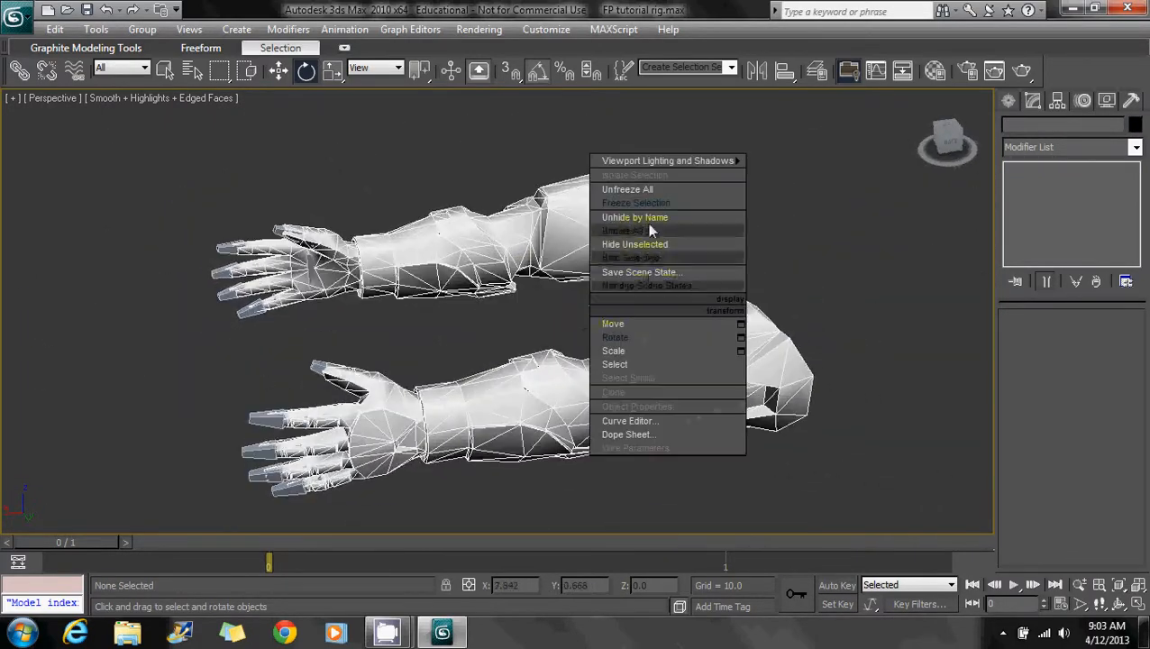
click(648, 191)
click(14, 16)
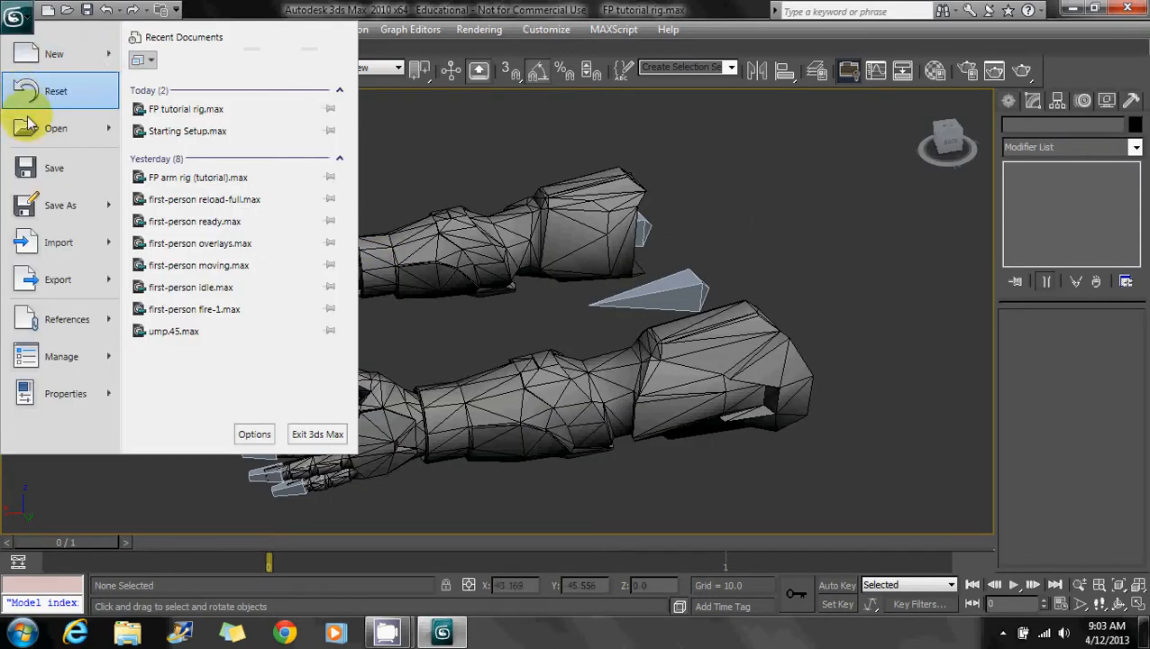
click(27, 167)
Select the left and right upper arm bones and try to rotate them together
alt+middle_drag(563, 363, 547, 302)
scroll(497, 293, down, 1)
scroll(505, 298, down, 3)
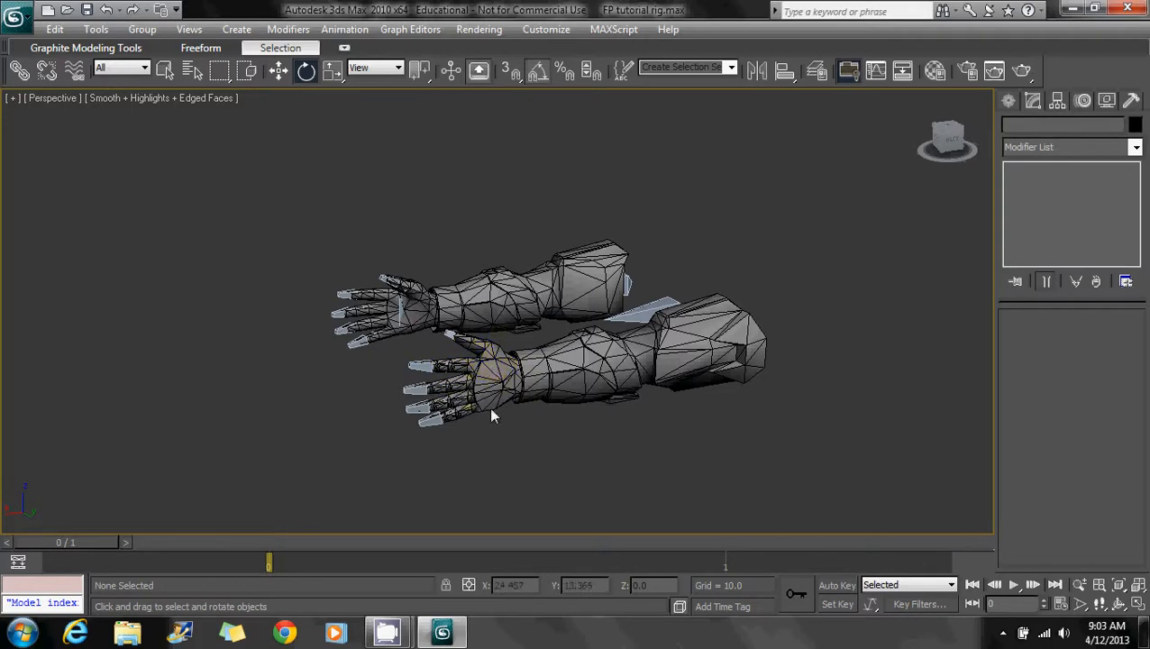
alt+middle_drag(480, 381, 357, 341)
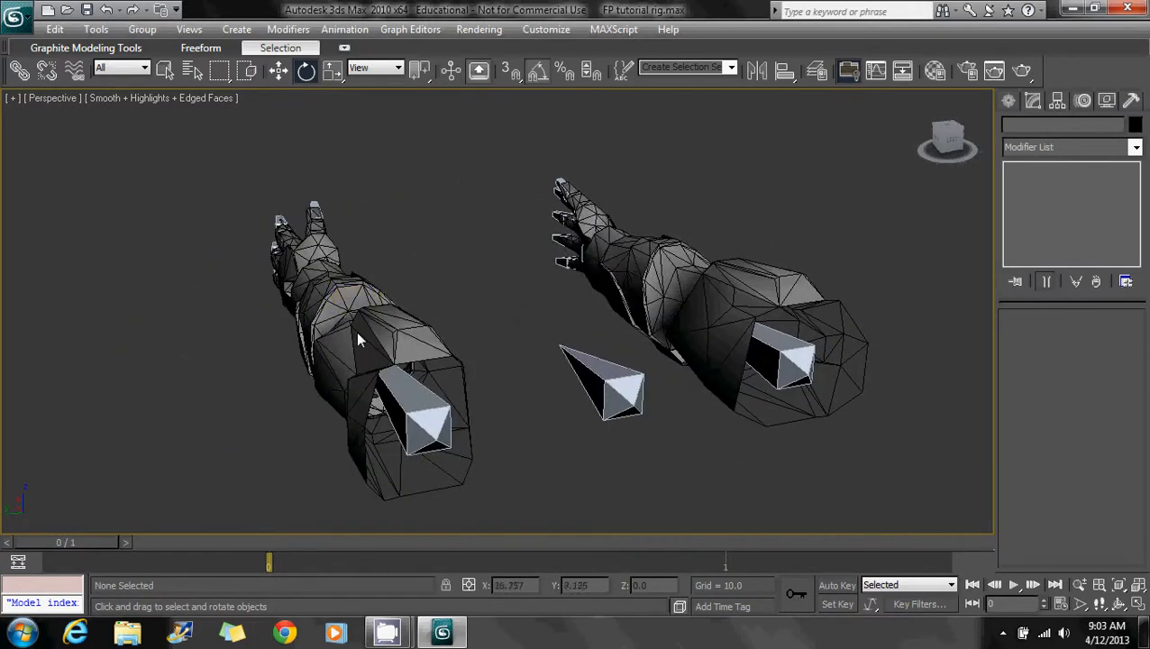
click(402, 407)
ctrl+click(798, 370)
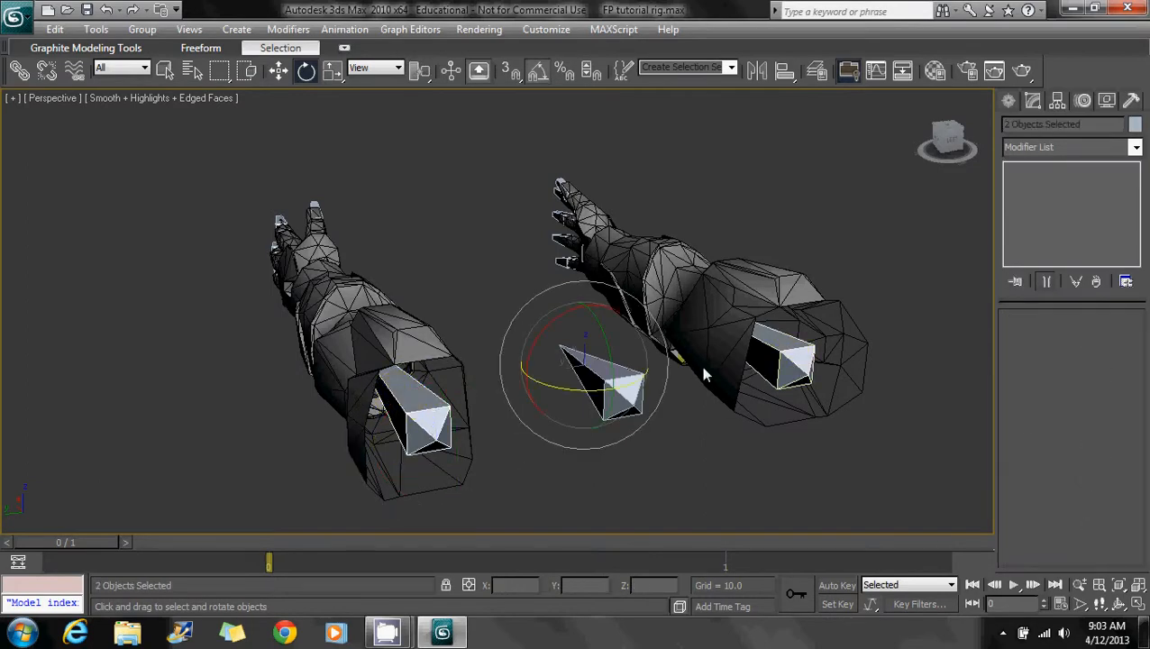
alt+middle_drag(528, 373, 603, 354)
alt+middle_drag(680, 341, 633, 304)
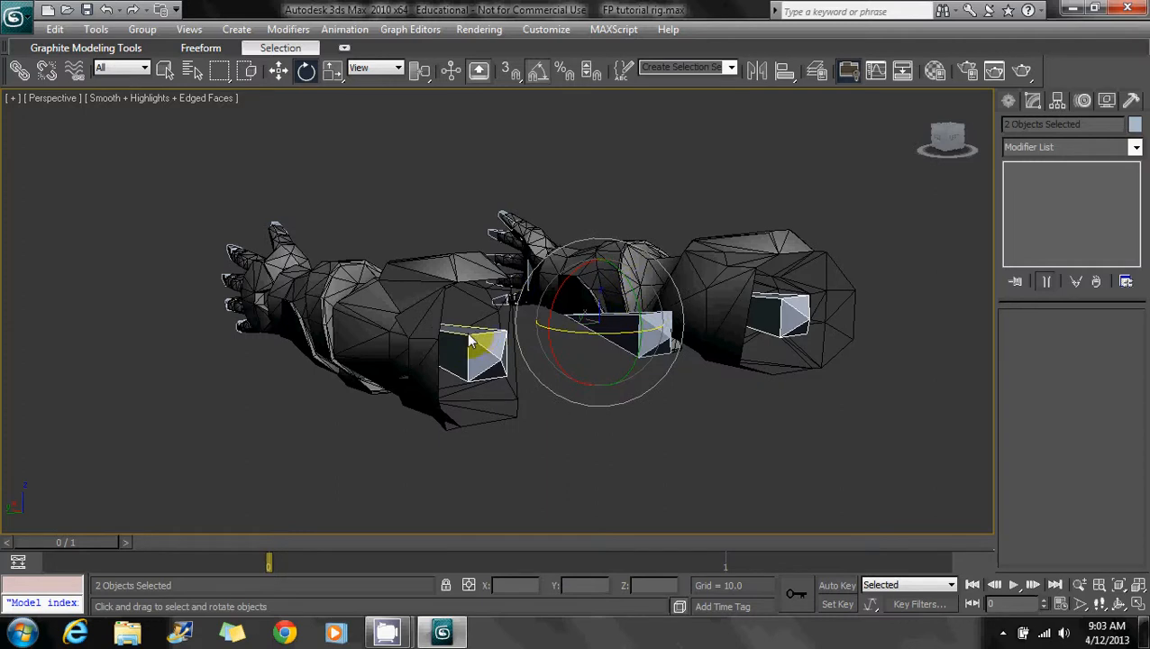
click(642, 321)
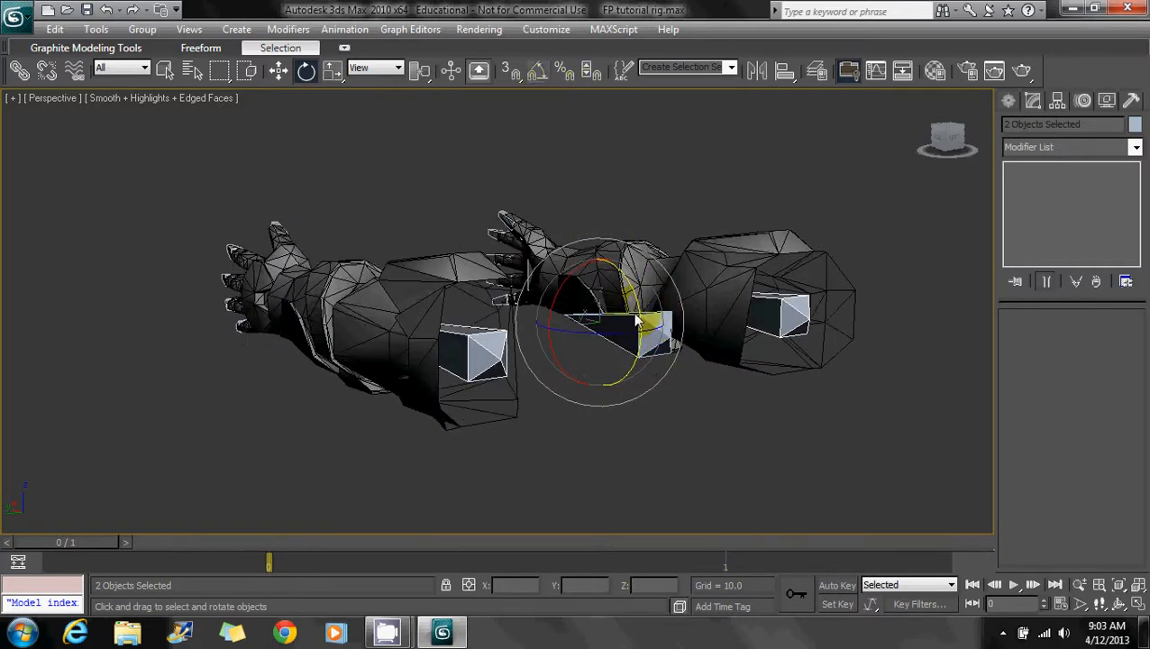
drag(638, 320, 640, 315)
alt+middle_drag(640, 315, 299, 306)
Select both forearm bones, undo a trial rotation, and rotate them slightly about their own pivot points before deselecting them
click(297, 308)
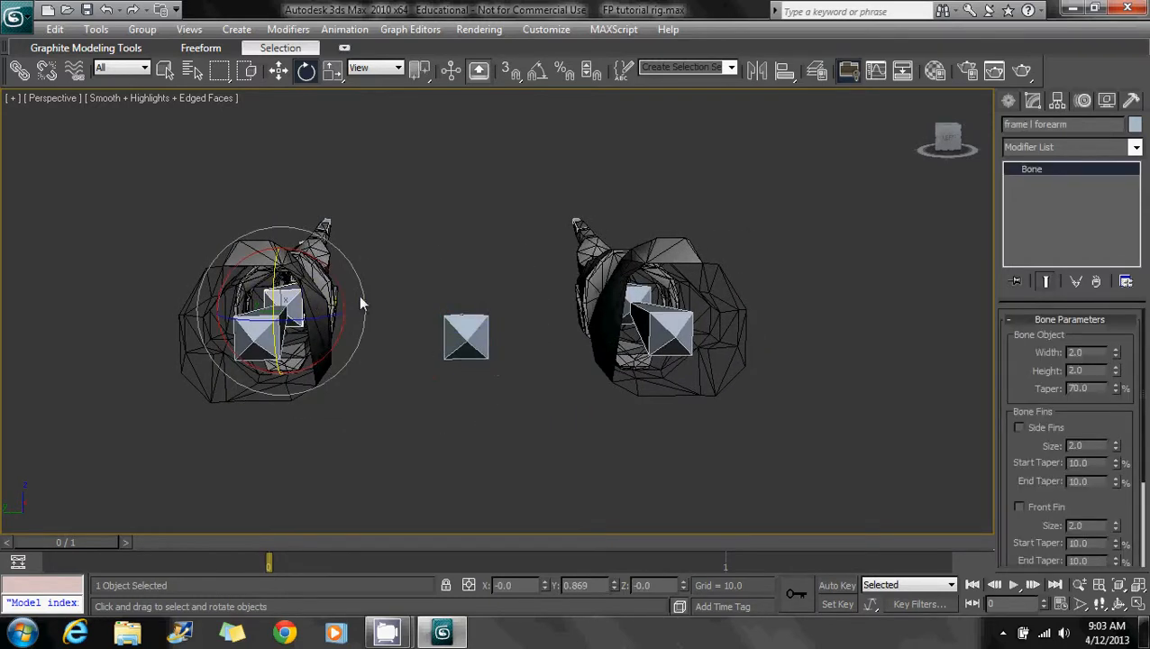
ctrl+click(628, 293)
alt+middle_drag(598, 300, 552, 281)
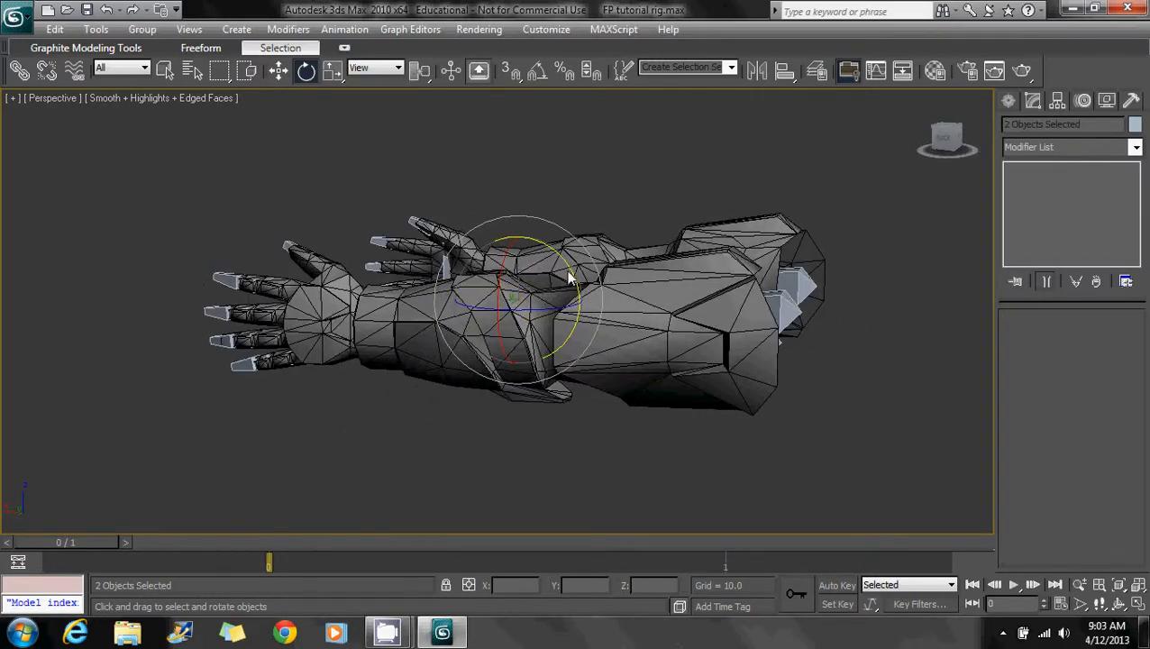
drag(570, 278, 573, 279)
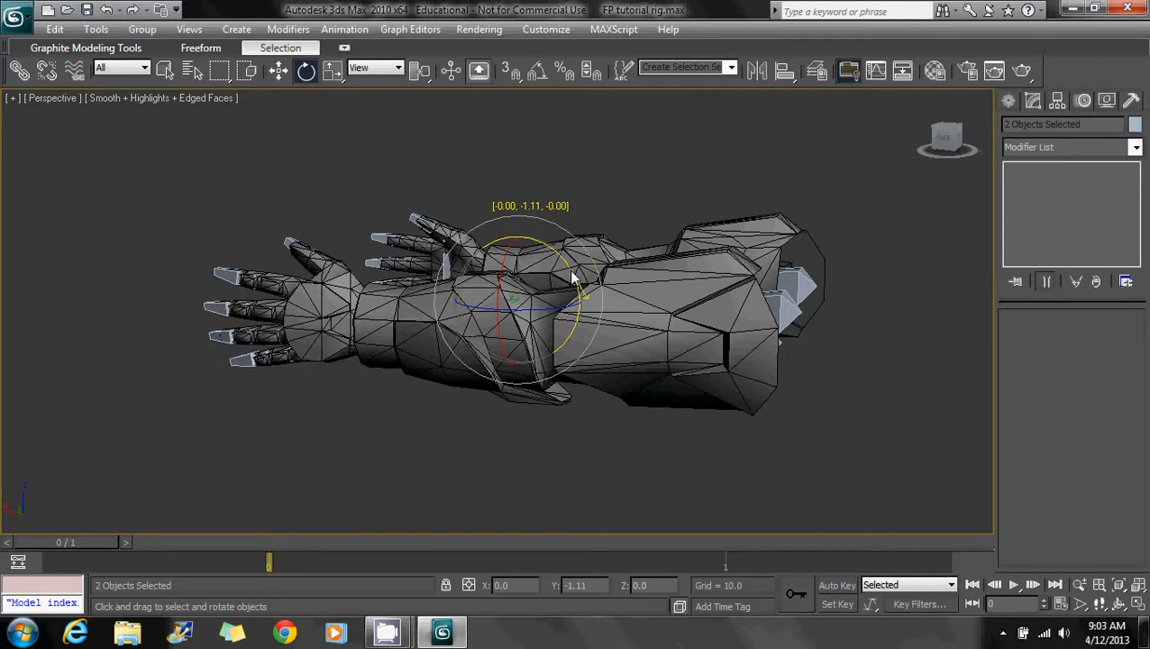
key(ctrl+z)
drag(420, 67, 420, 112)
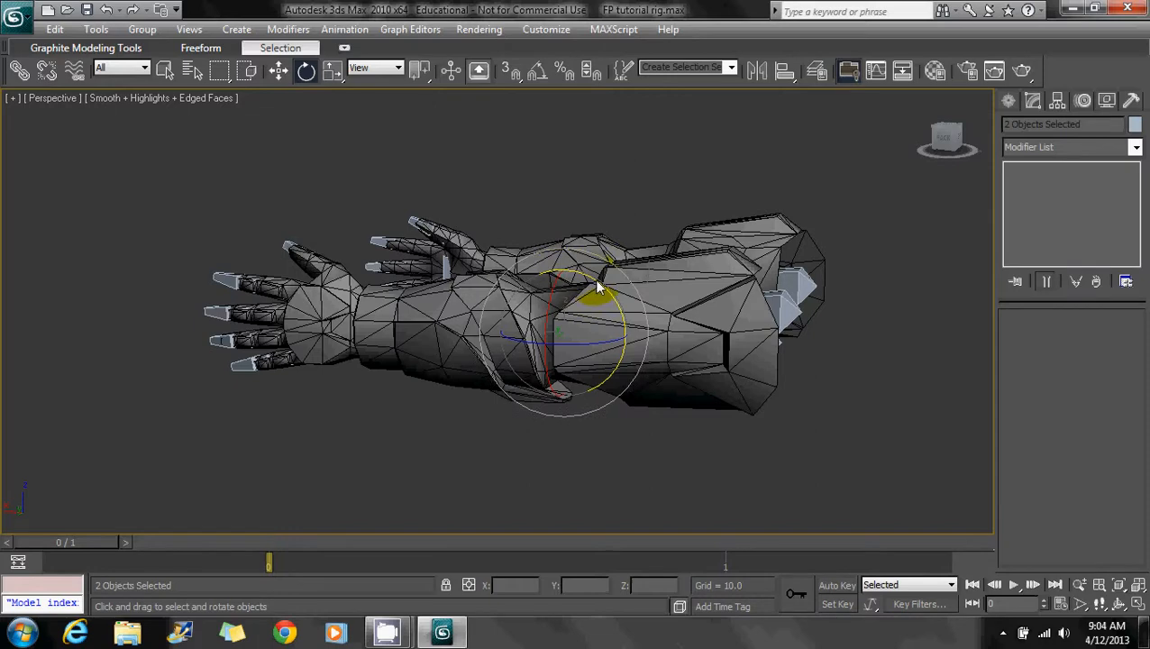
drag(597, 286, 599, 289)
click(535, 225)
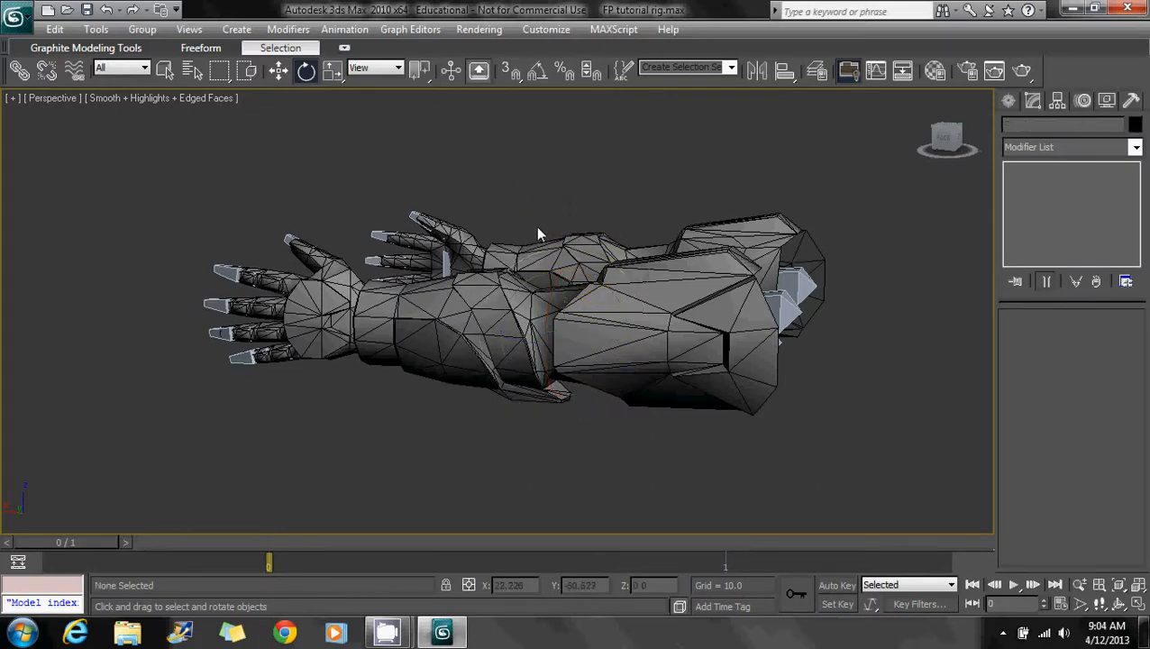
Hide the cyborg arm mesh so that only the bones remain in view
alt+middle_drag(535, 225, 544, 425)
click(544, 424)
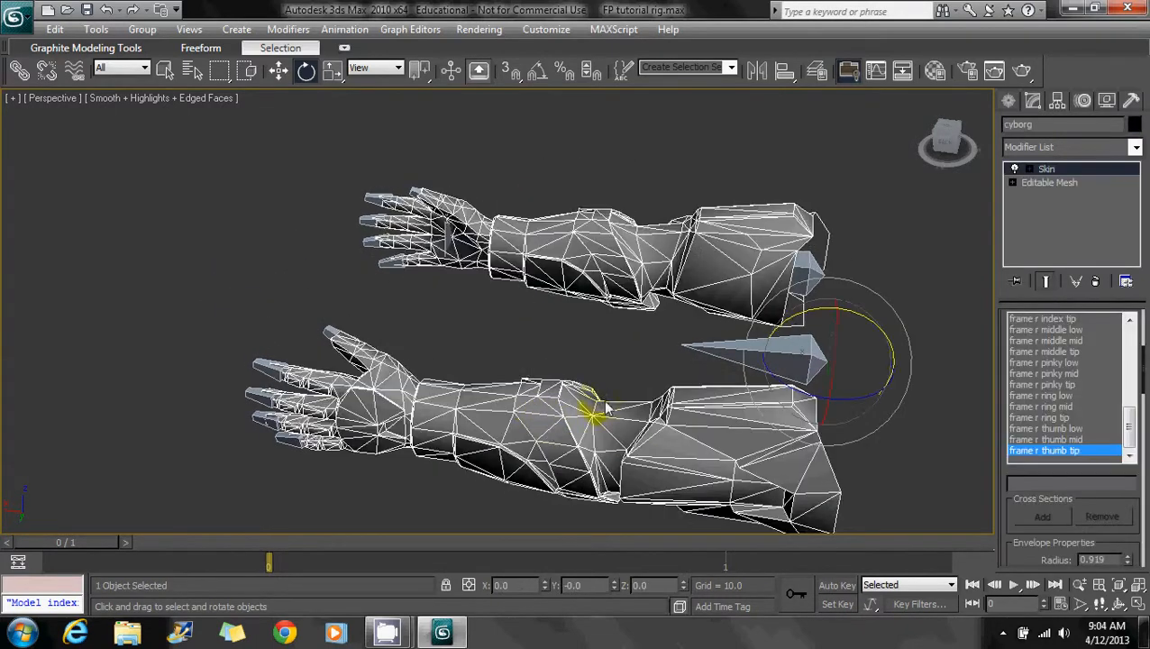
right_click(543, 309)
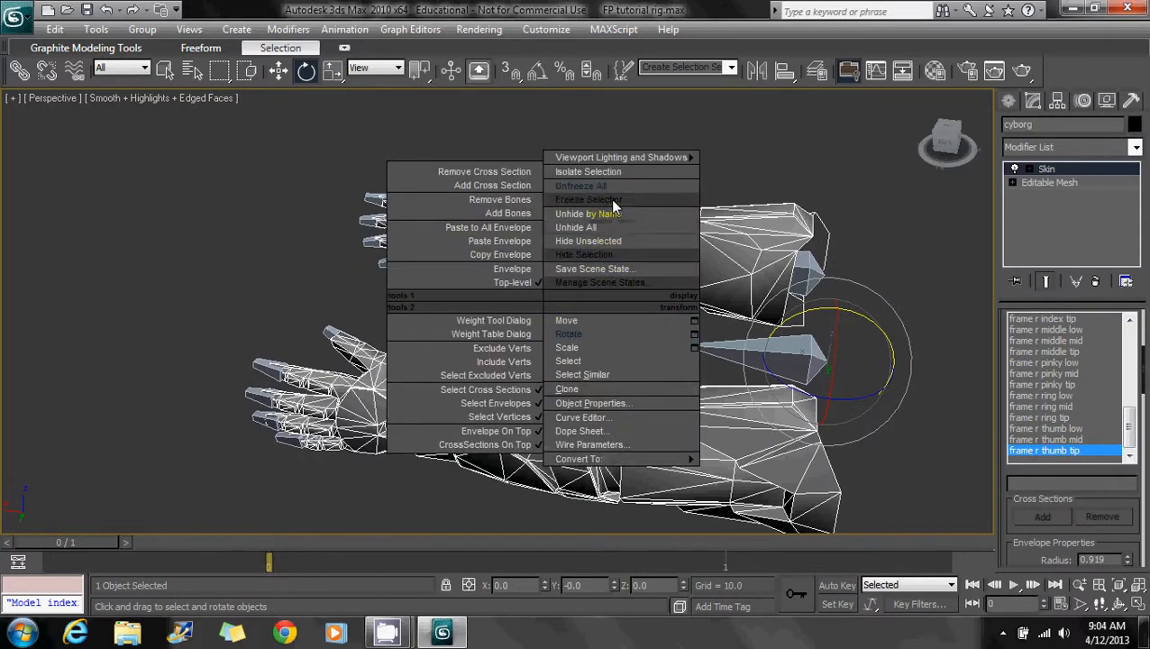
click(615, 254)
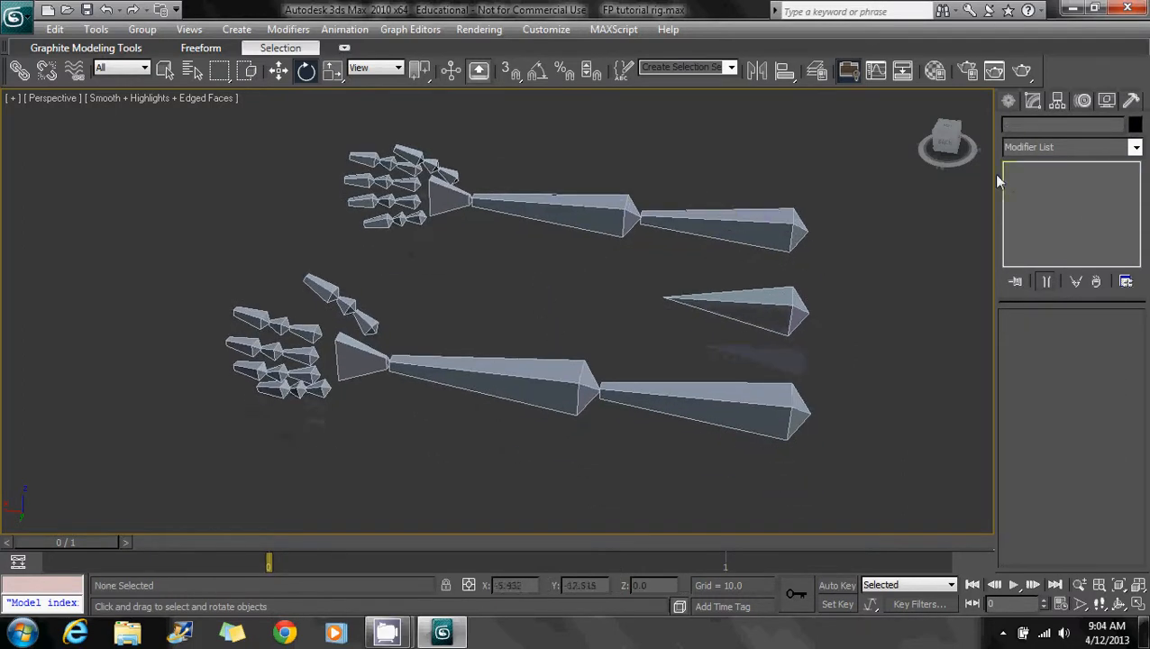
Draw a red circle spline with a radius of about 2.37 beside the left wrist bone
click(1009, 102)
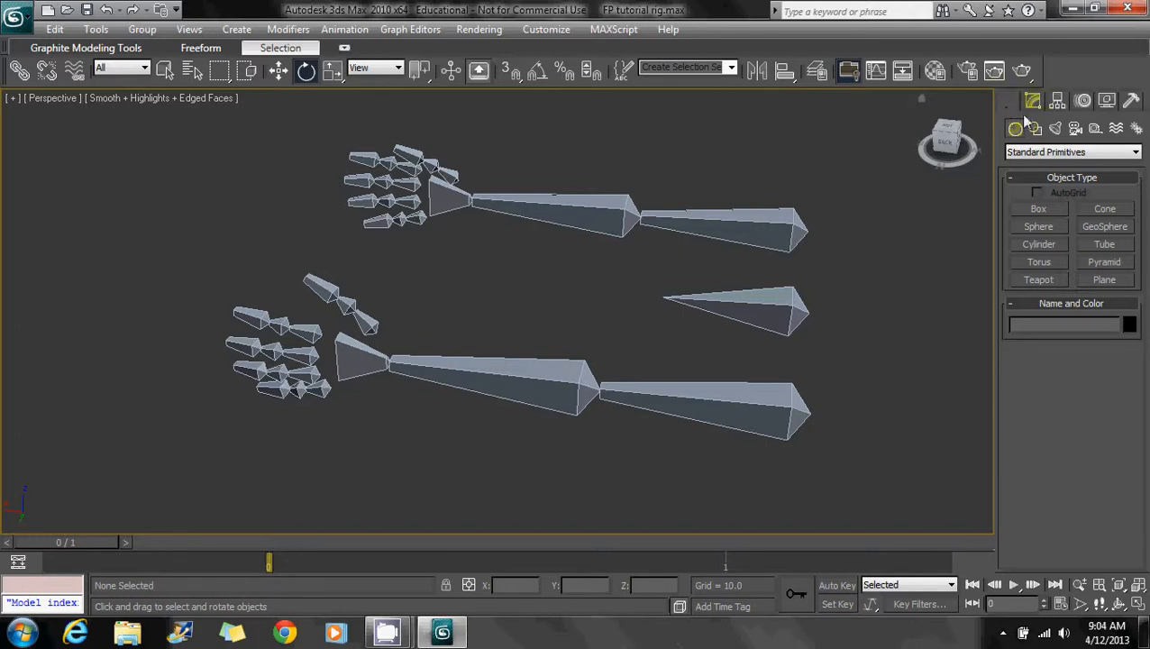
click(1045, 153)
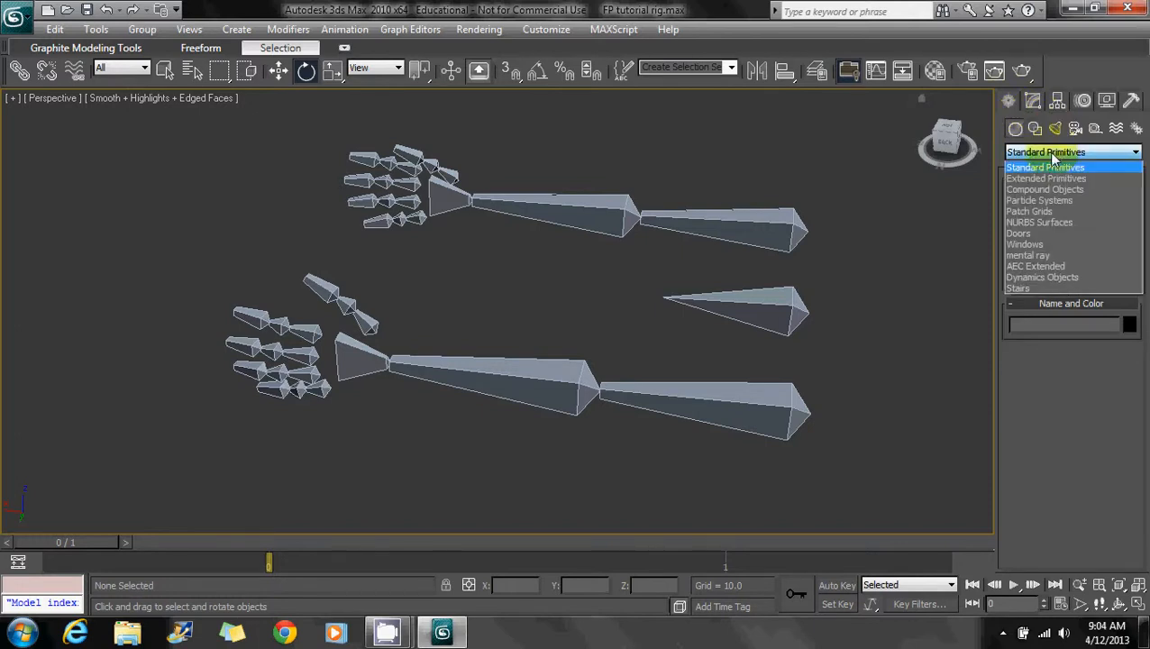
click(1043, 155)
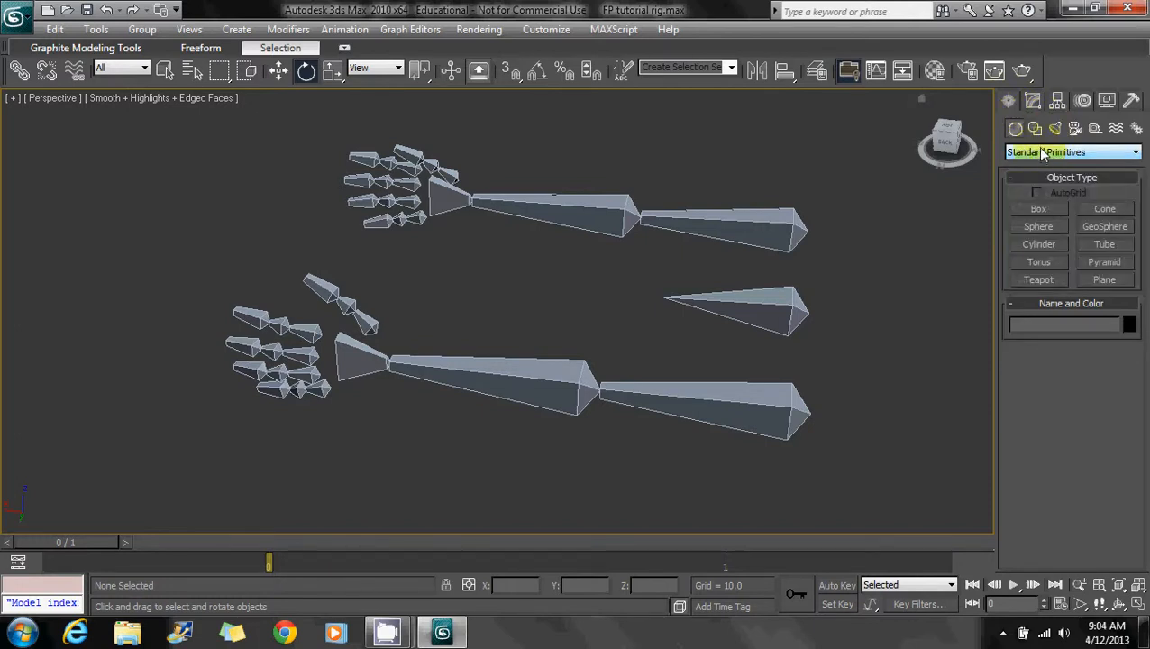
click(1055, 153)
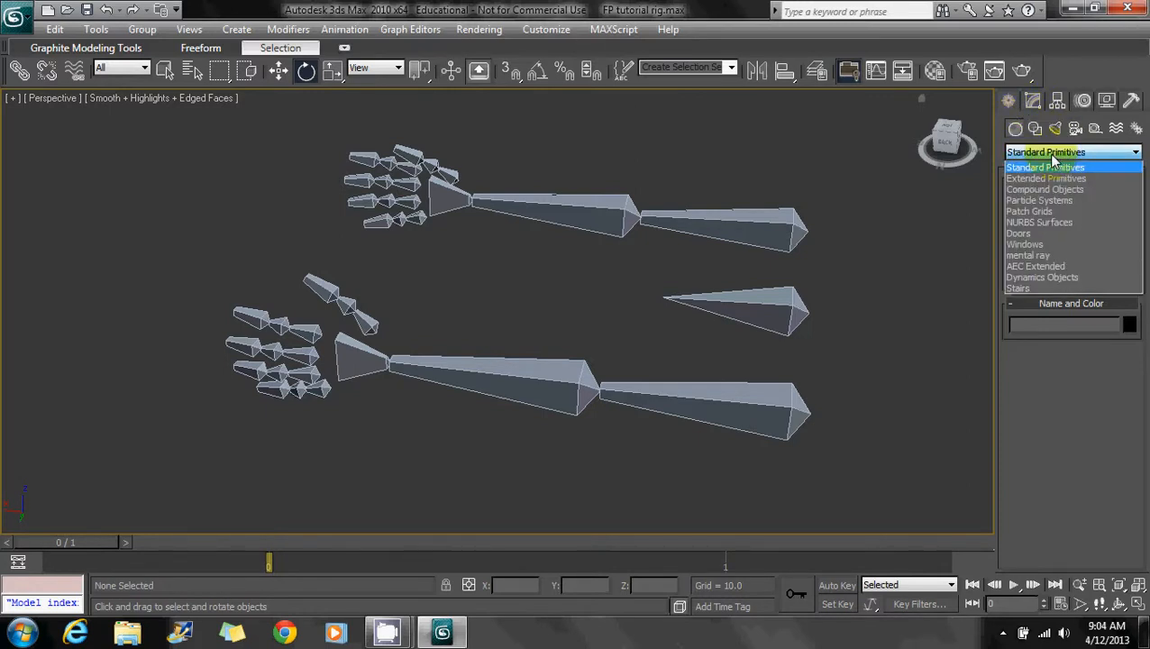
click(1050, 156)
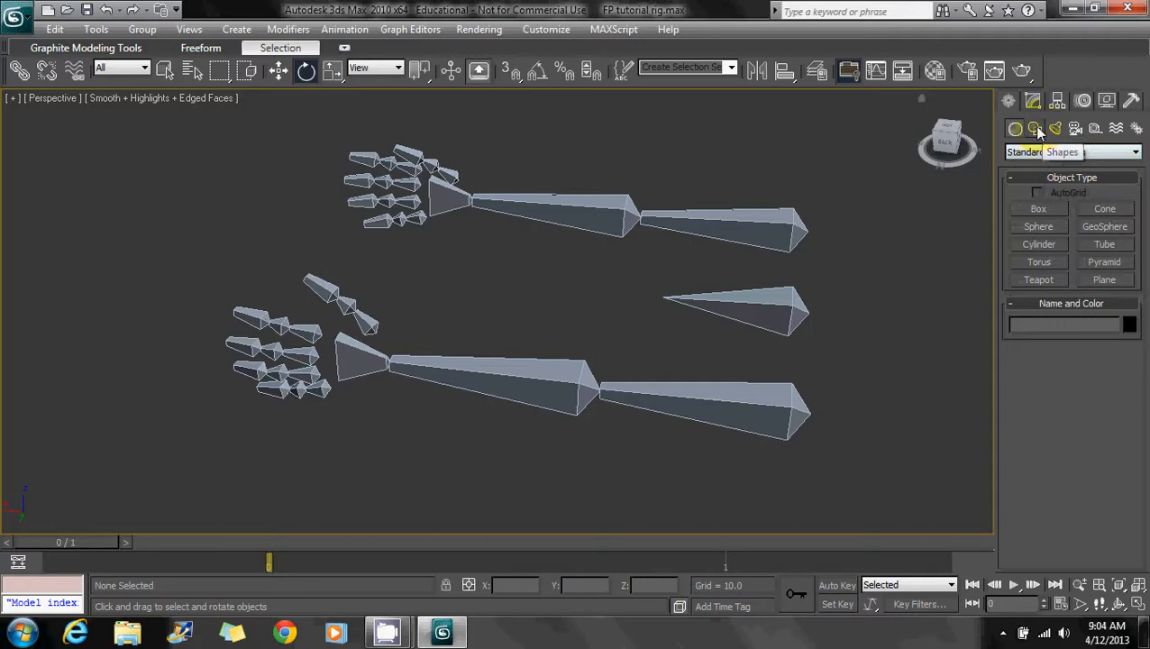
click(1036, 129)
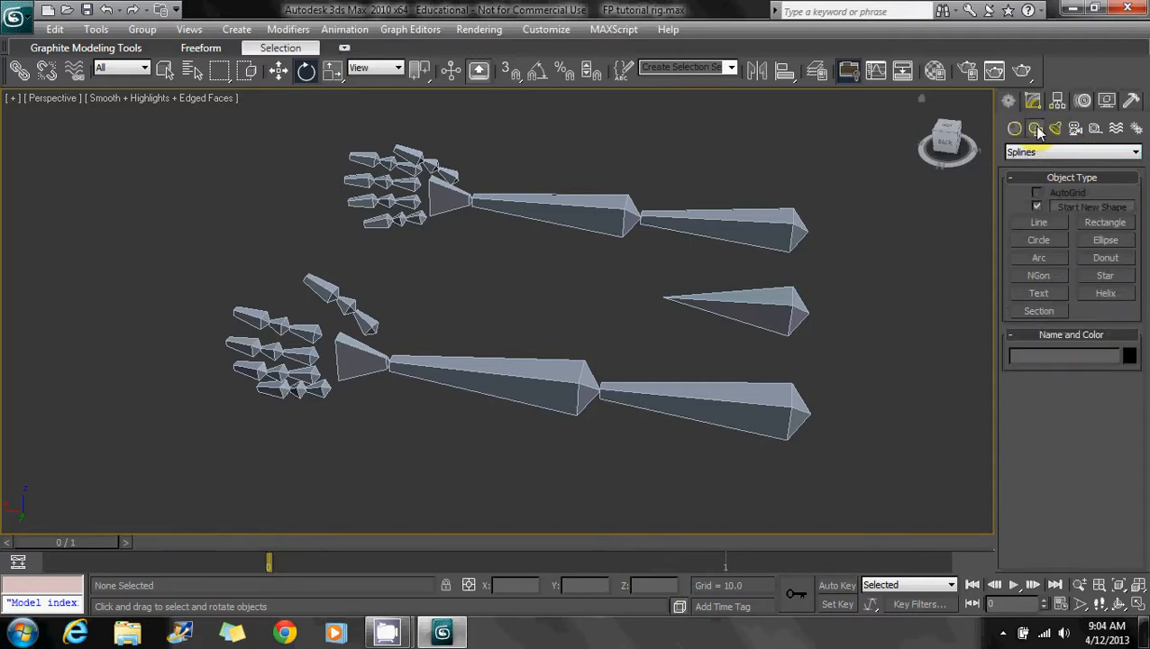
click(1041, 242)
middle_drag(661, 336, 747, 310)
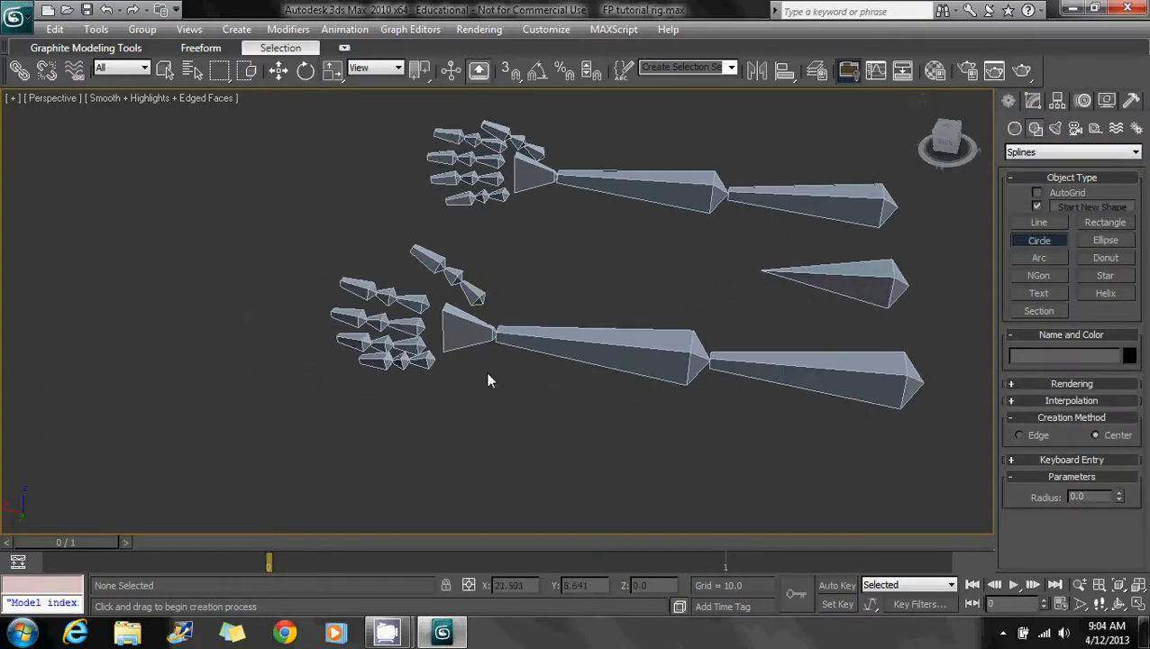
click(1129, 356)
click(441, 286)
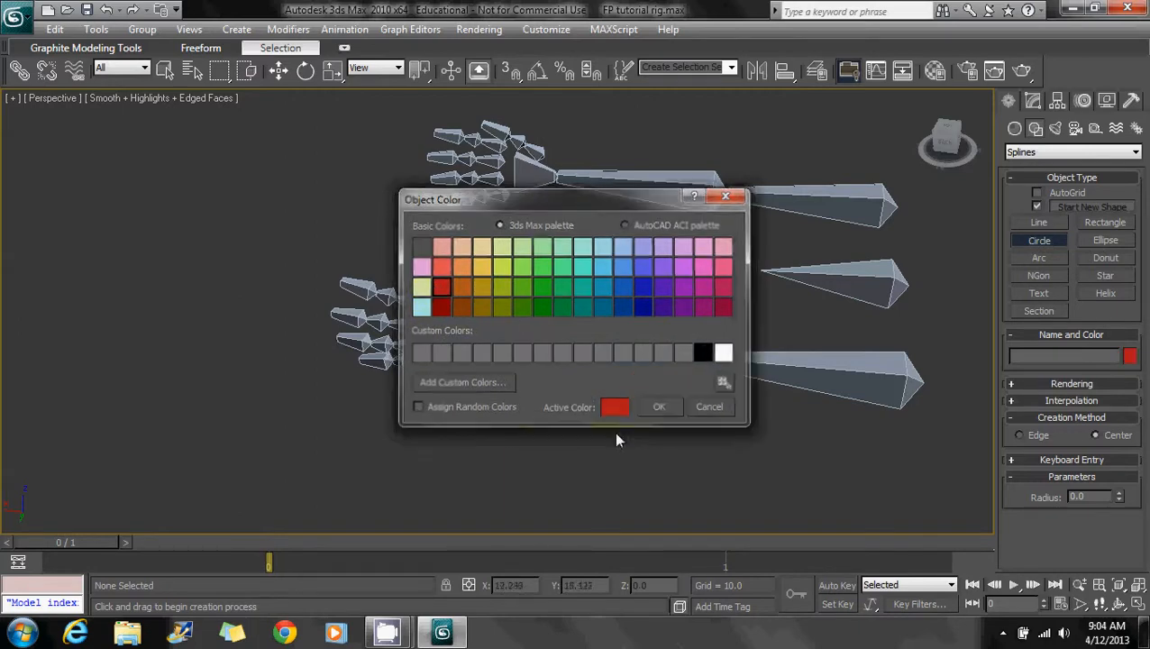
click(659, 406)
drag(476, 410, 502, 432)
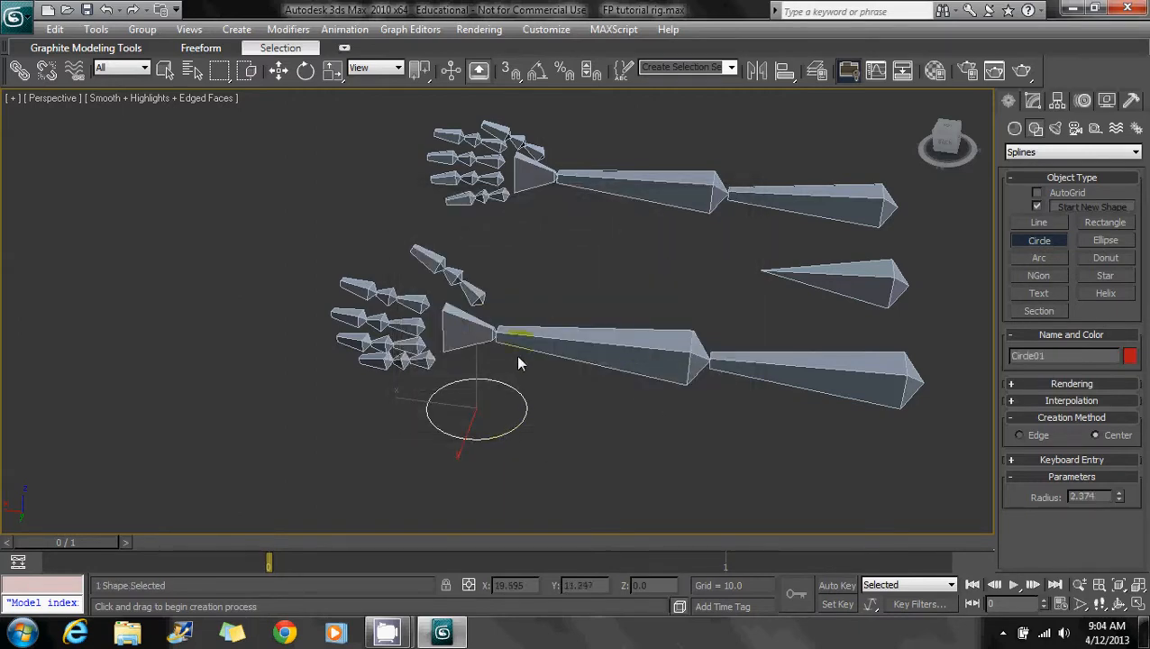
Turn on angle snapping and make a copy of the circle rotated 90 degrees about the X axis
click(305, 72)
key(z)
alt+middle_drag(482, 300, 400, 328)
scroll(400, 328, down, 4)
mouse_move(455, 296)
shift+mouse_down()
mouse_move(502, 239)
mouse_move(573, 205)
shift+mouse_up()
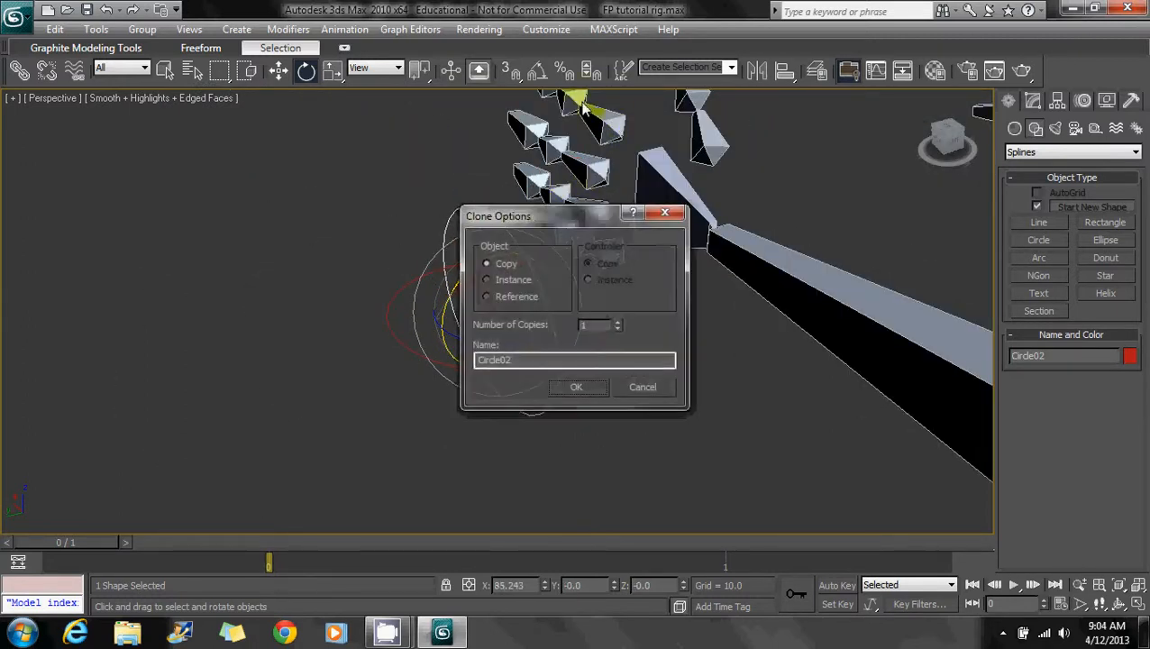
click(640, 387)
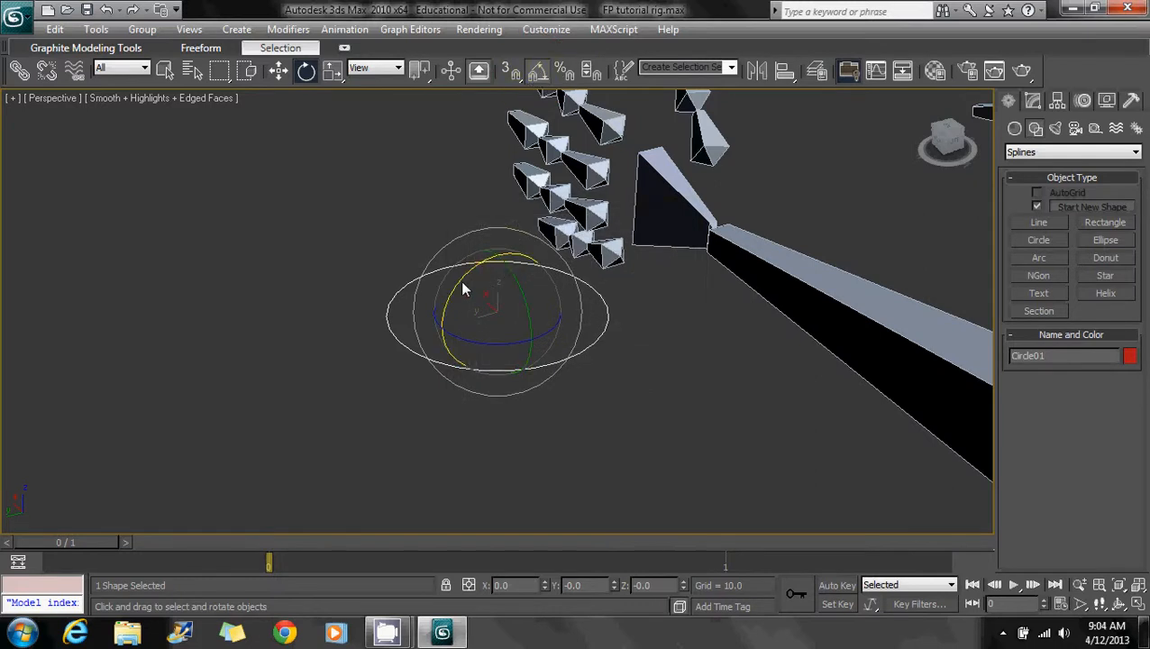
click(537, 72)
shift+drag(467, 285, 525, 313)
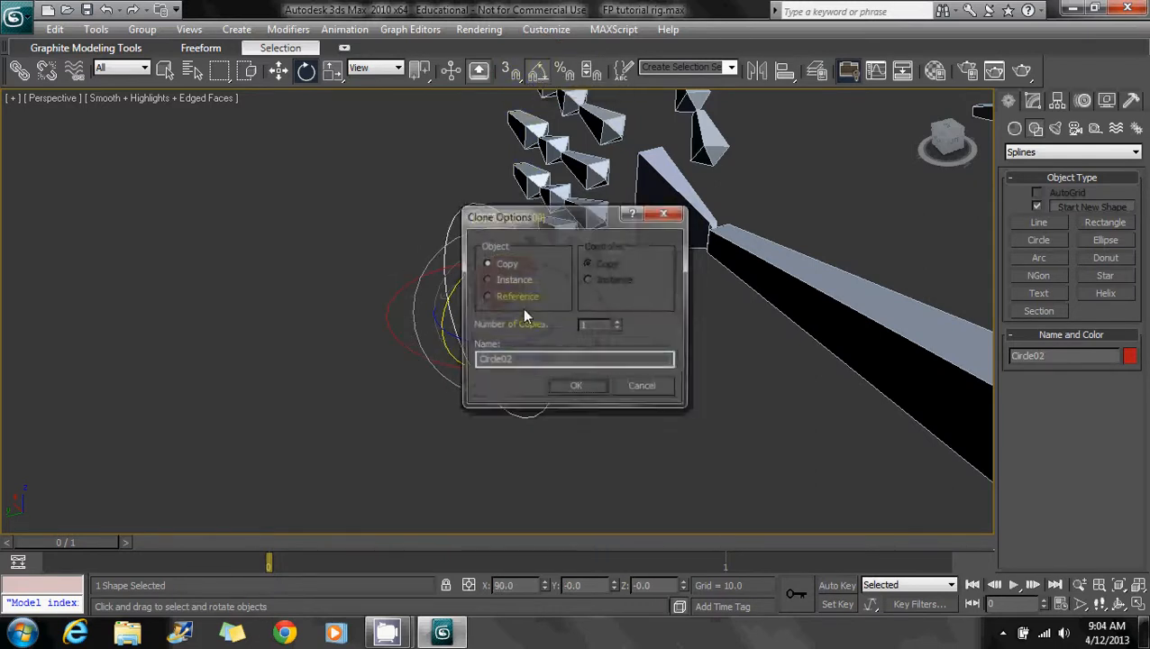
key(Return)
Copy the upright circle with a 90-degree rotation about the Z axis to complete a spherical set of three circles
drag(485, 396, 557, 393)
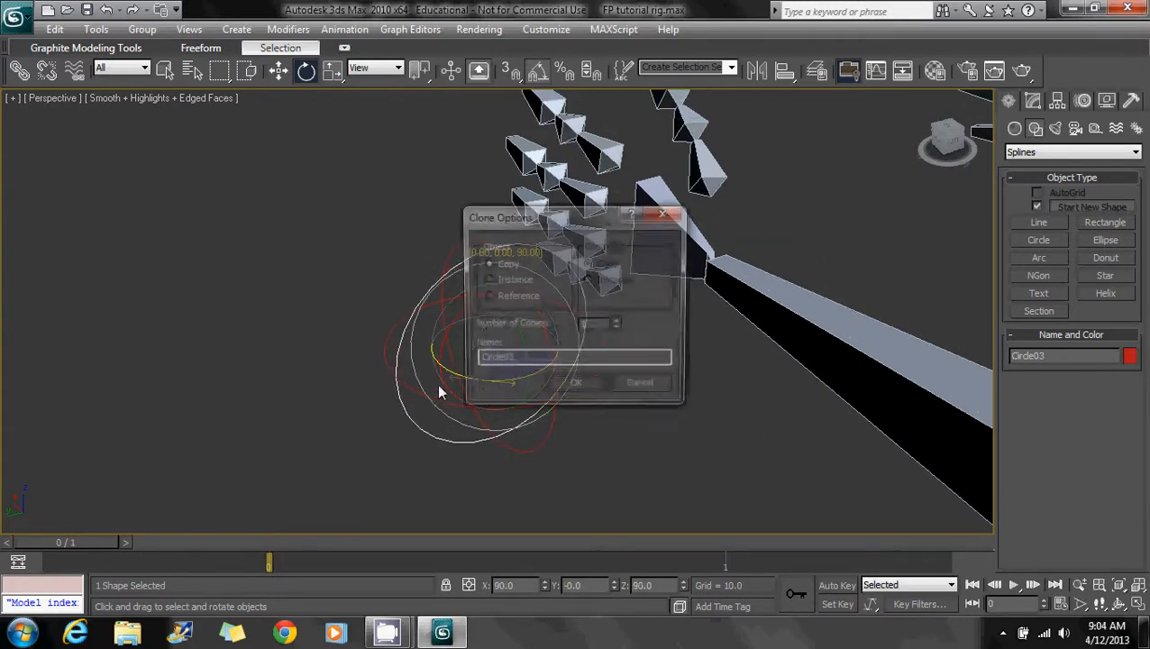
click(577, 386)
alt+middle_drag(545, 394, 617, 388)
Convert the flat circle to an editable spline and attach the two upright circles to it
click(560, 405)
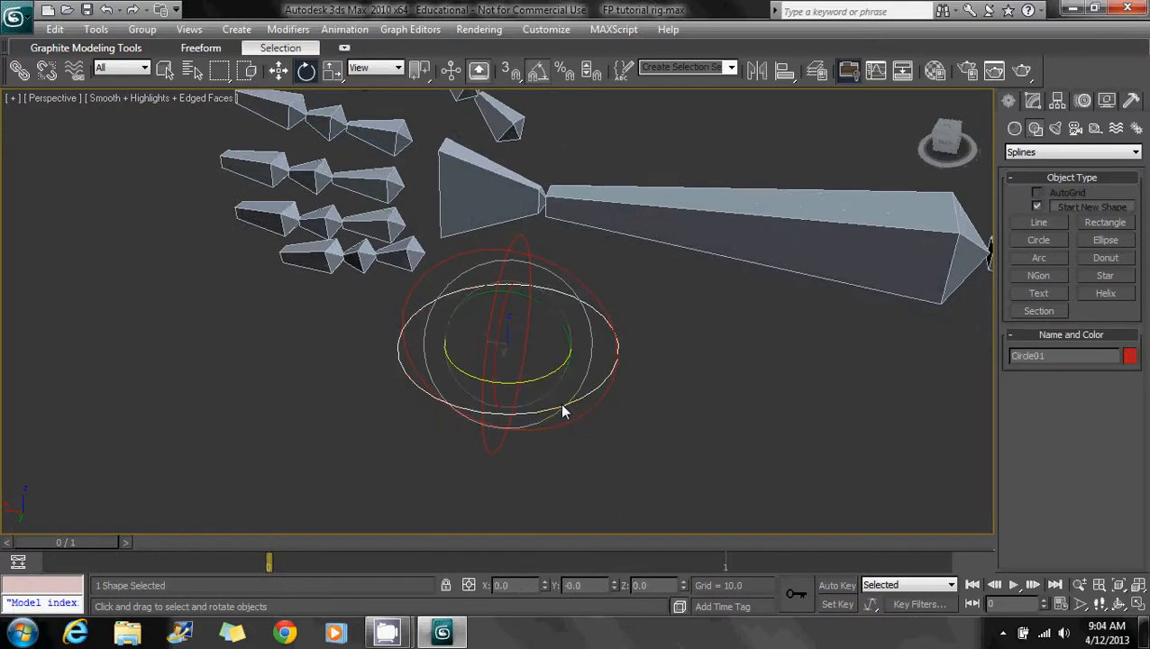
right_click(555, 382)
mouse_move(671, 537)
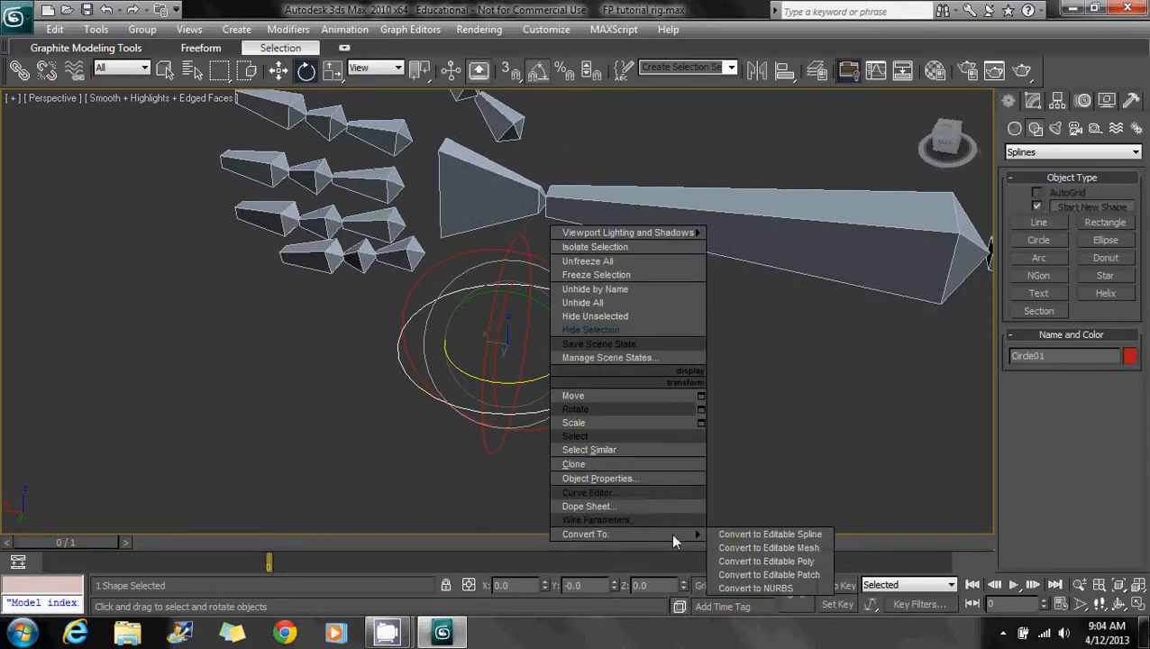
click(758, 534)
right_click(666, 393)
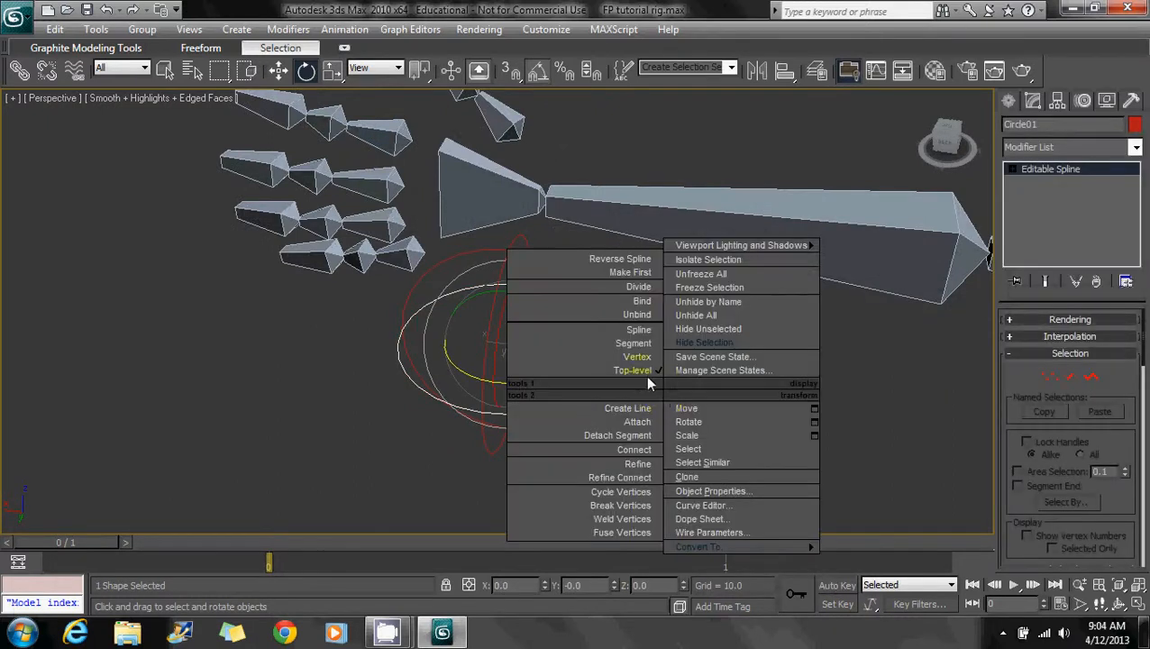
click(635, 422)
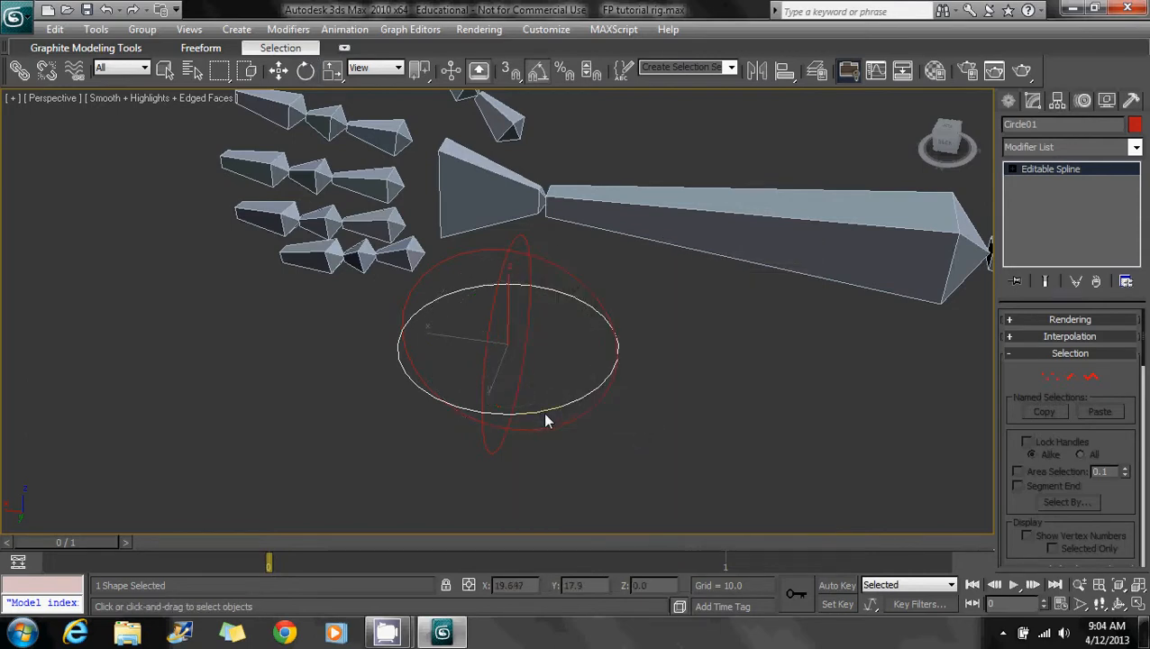
click(492, 439)
Try the joined circles at the left wrist against the unhidden arm mesh, undo the unhiding and move them clear of the bones
click(278, 70)
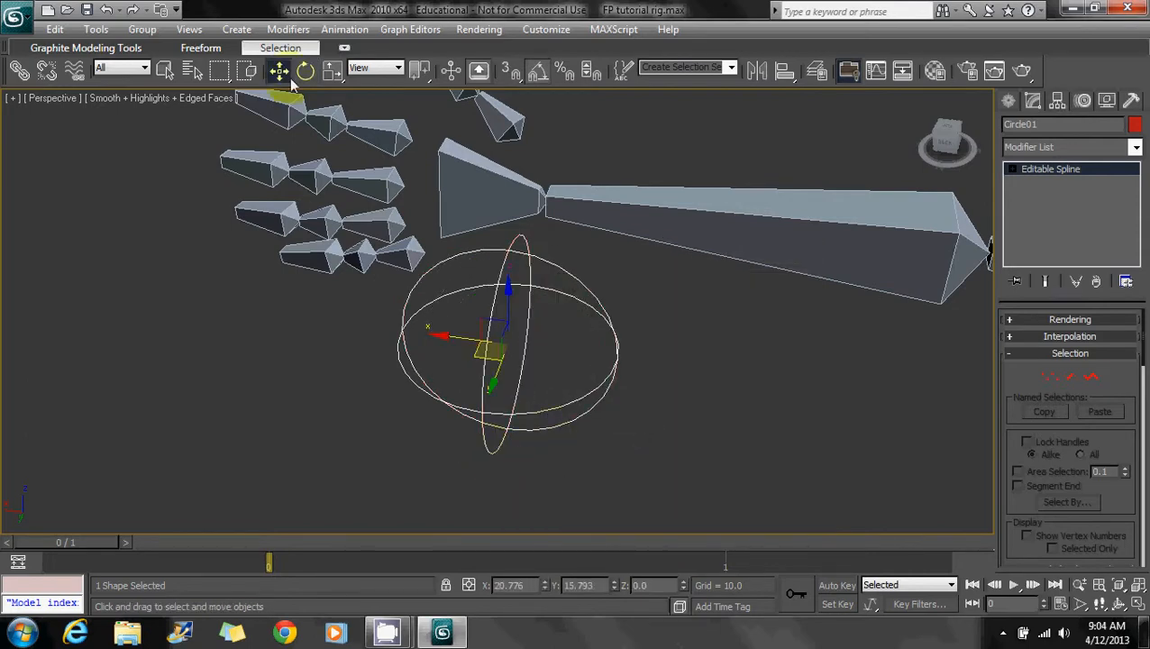
alt+middle_drag(575, 327, 566, 302)
right_click(695, 343)
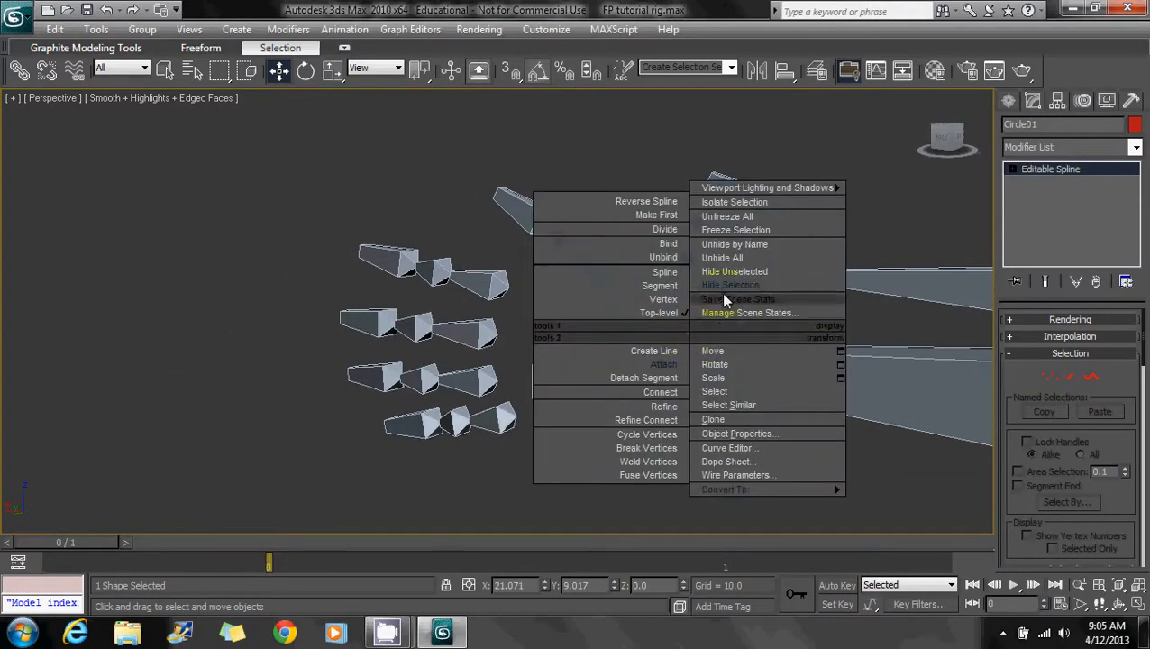
click(767, 269)
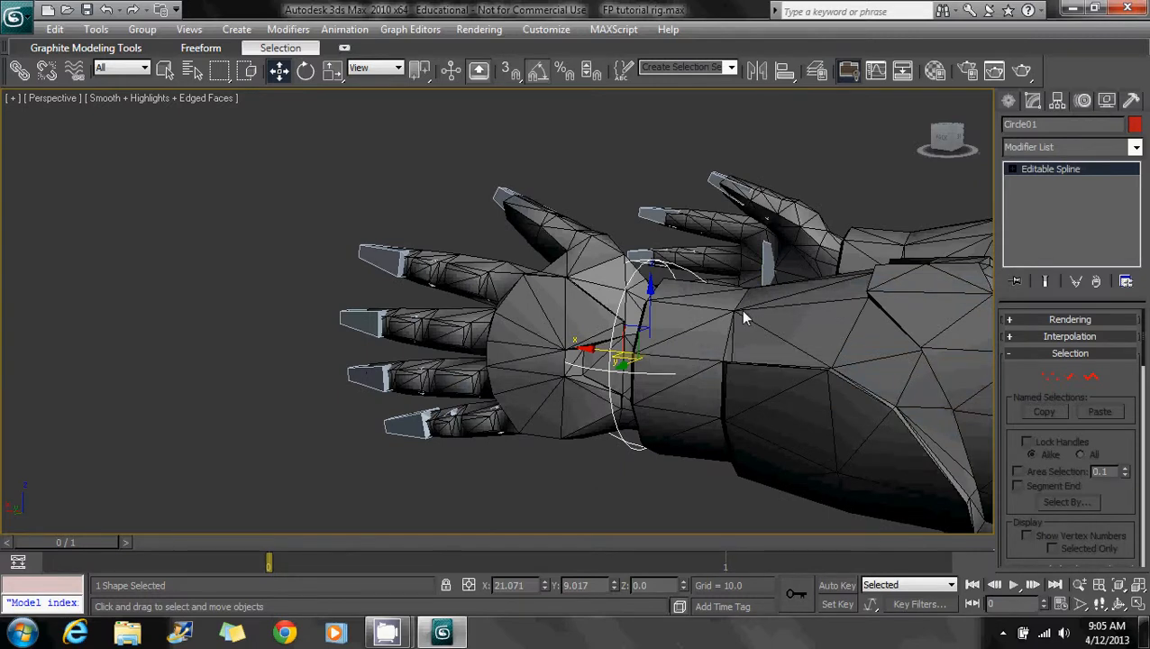
key(ctrl+z)
alt+middle_drag(692, 358, 618, 389)
drag(683, 335, 478, 456)
Name the joined circles "left wrist controller" and align them pivot to pivot with the left wrist bone in X, Y and Z
click(1066, 125)
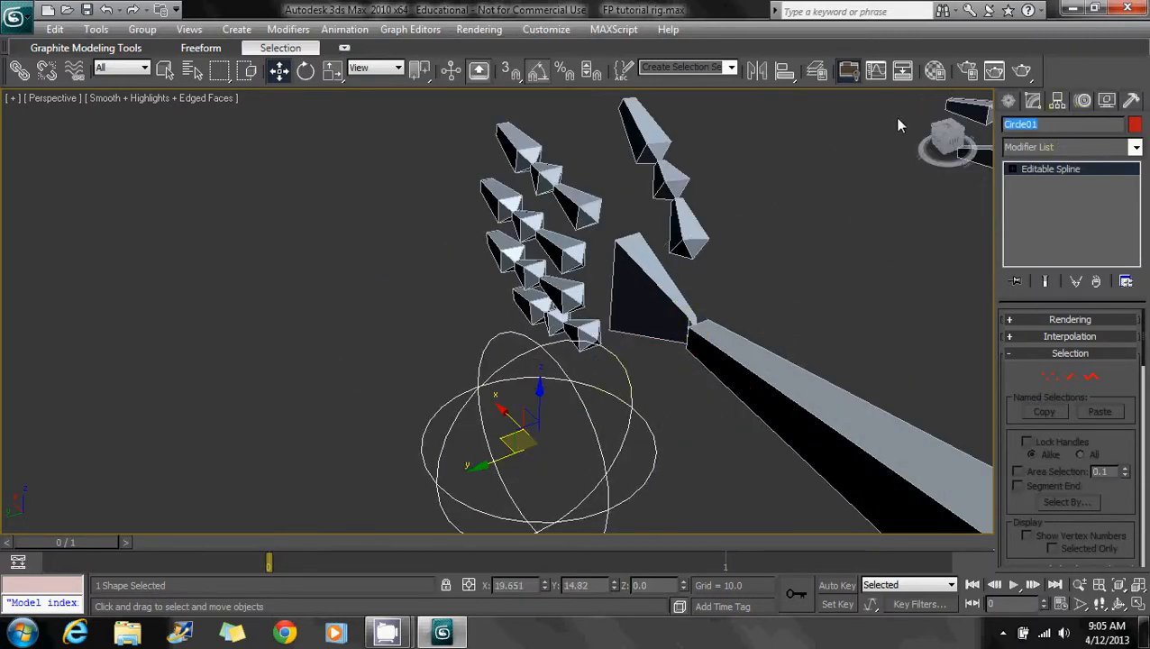
text(left wrist controller)
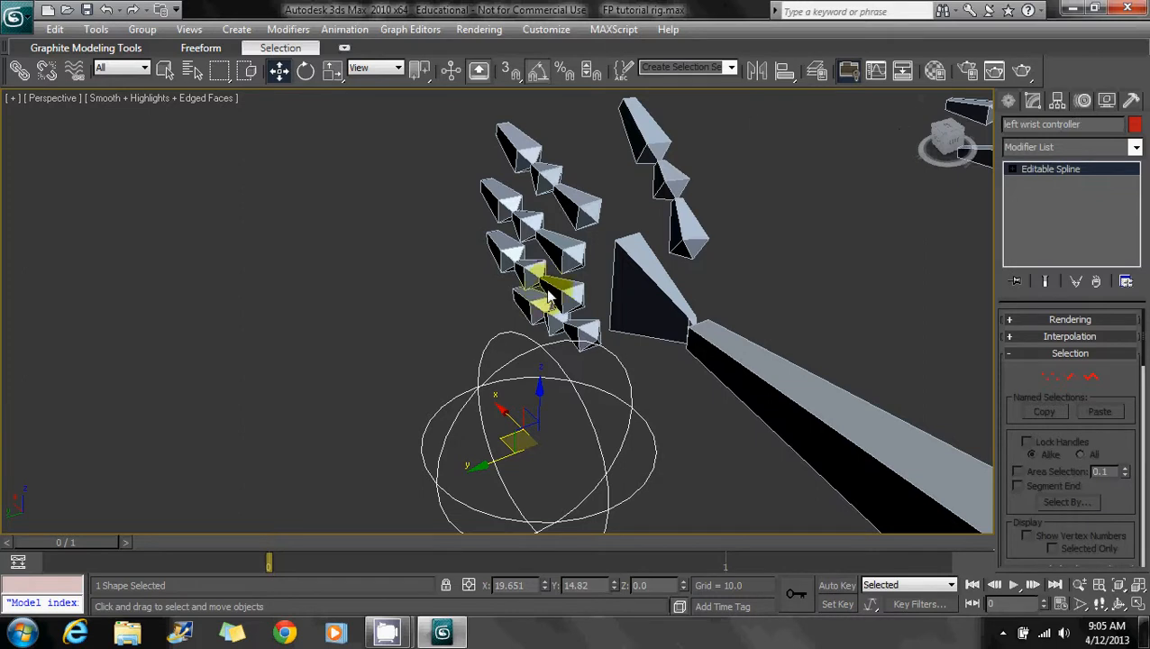
click(784, 70)
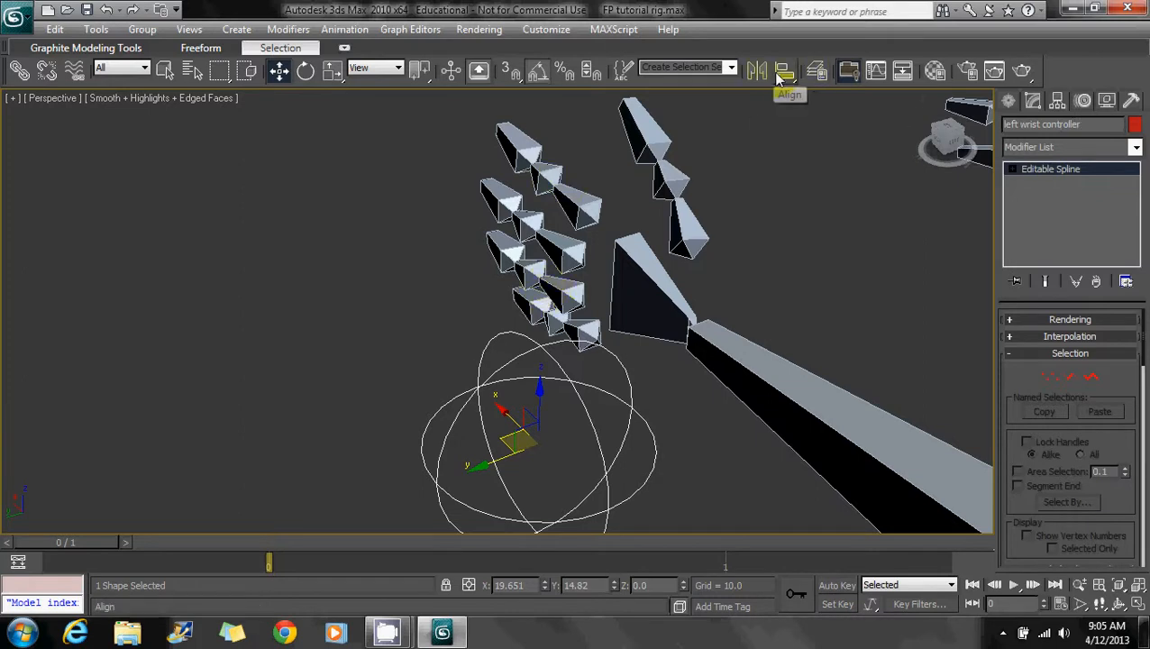
click(656, 295)
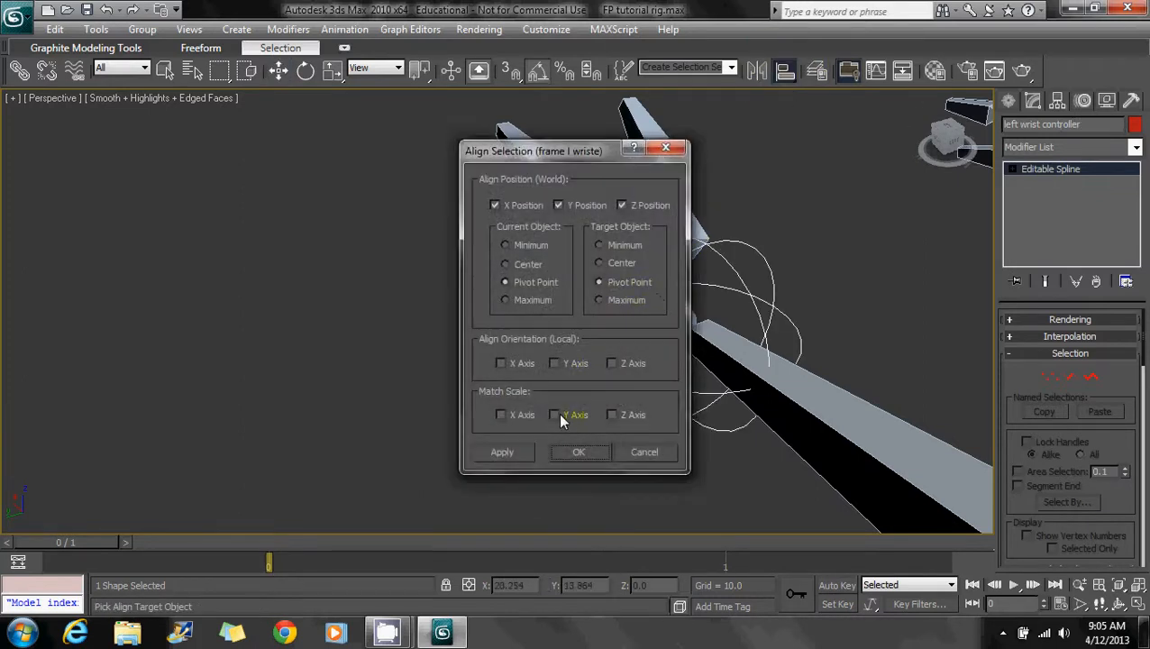
click(578, 451)
scroll(581, 447, down, 3)
scroll(603, 422, up, 4)
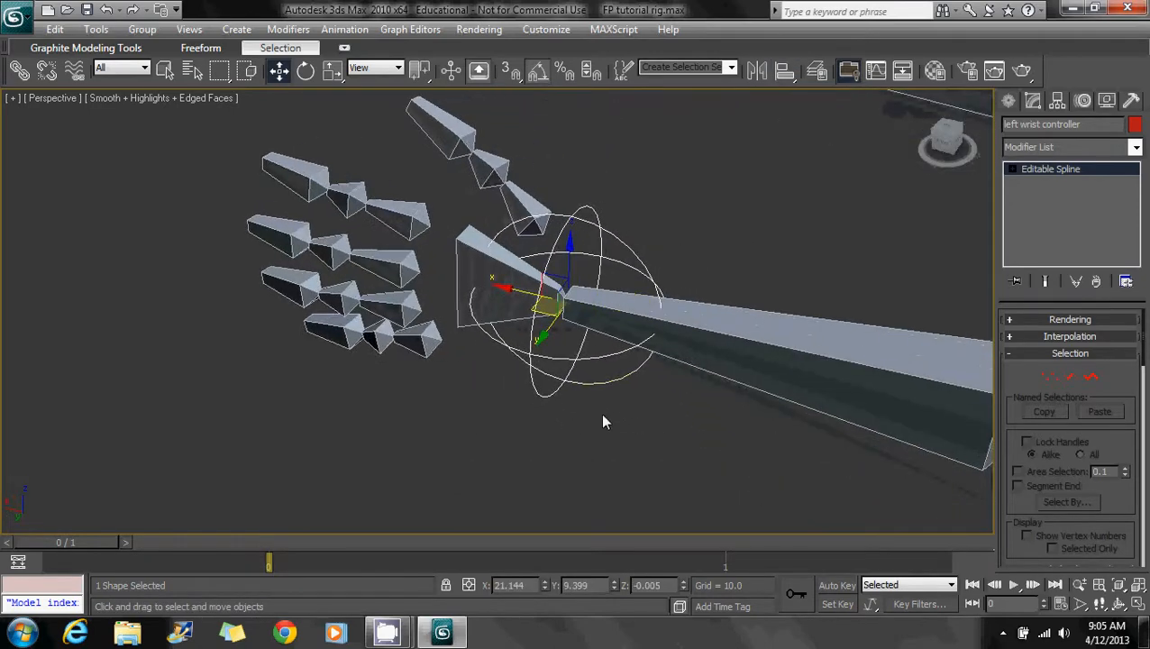
Copy the left wrist controller toward the other arm and name the copy "right wrist controller"
click(654, 275)
middle_drag(654, 274, 630, 305)
click(613, 291)
scroll(671, 305, down, 3)
mouse_move(698, 267)
alt+middle_down()
mouse_move(671, 305)
mouse_move(497, 315)
alt+middle_up()
shift+drag(330, 356, 458, 357)
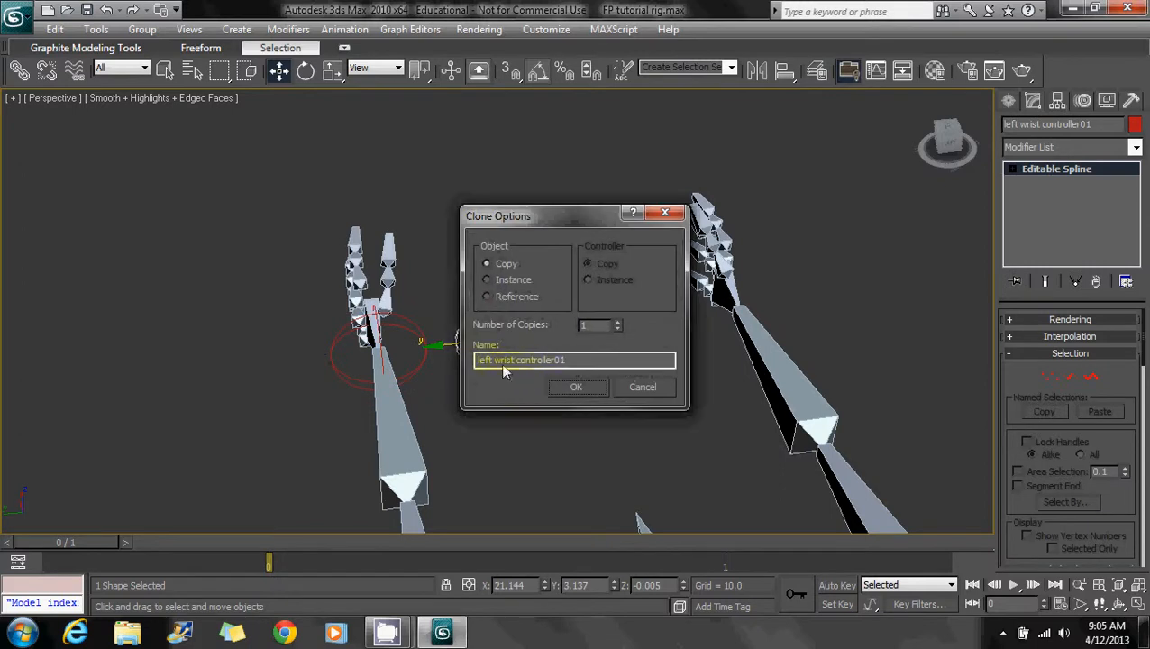
text(right)
key(BackSpace)
key(BackSpace)
key(Return)
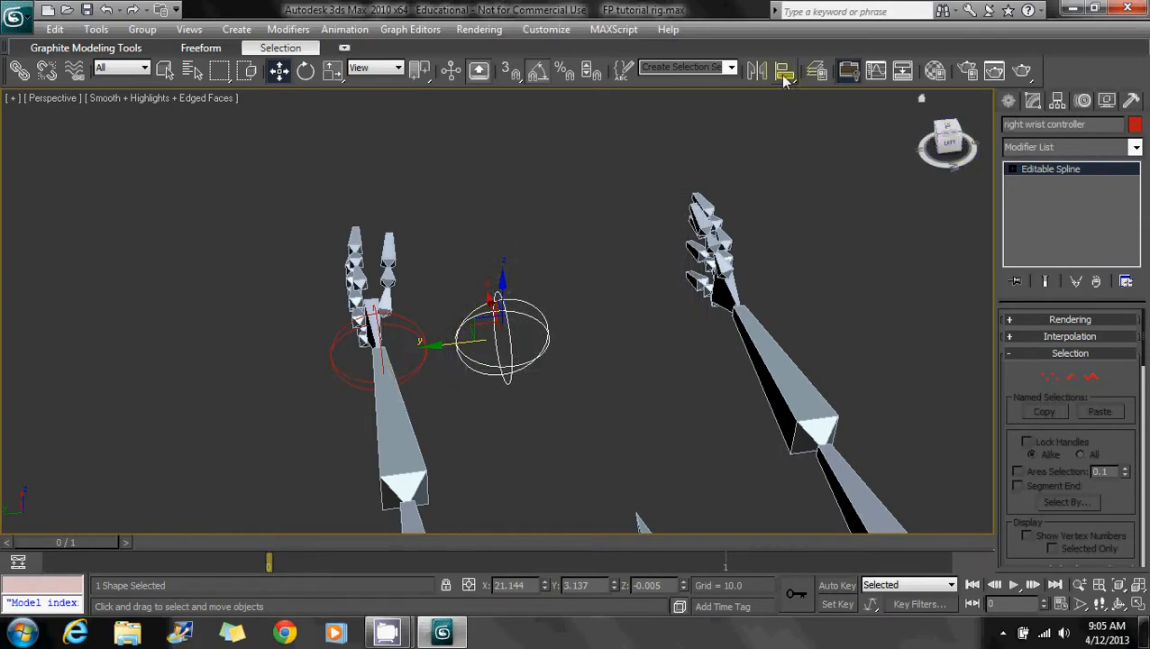
Align the right wrist controller pivot to pivot with the right wrist bone in X, Y and Z
click(784, 72)
click(723, 296)
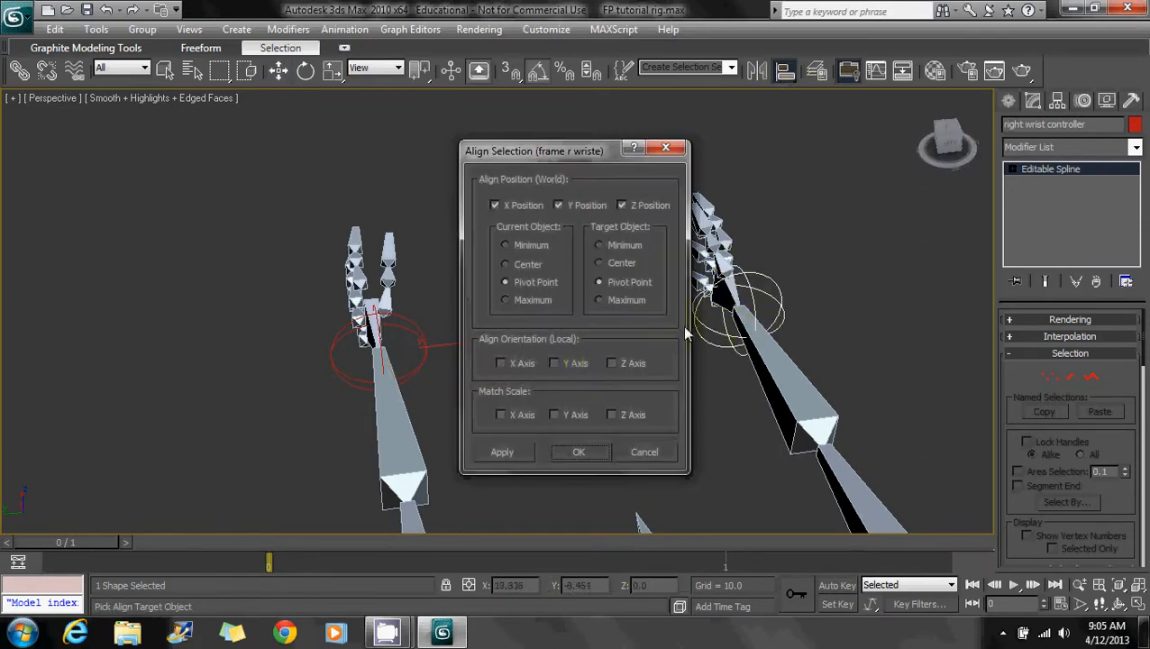
click(577, 452)
Select both wrist controllers and copy them together to the shoulder ends of the upper arm bones
alt+middle_drag(474, 303, 486, 340)
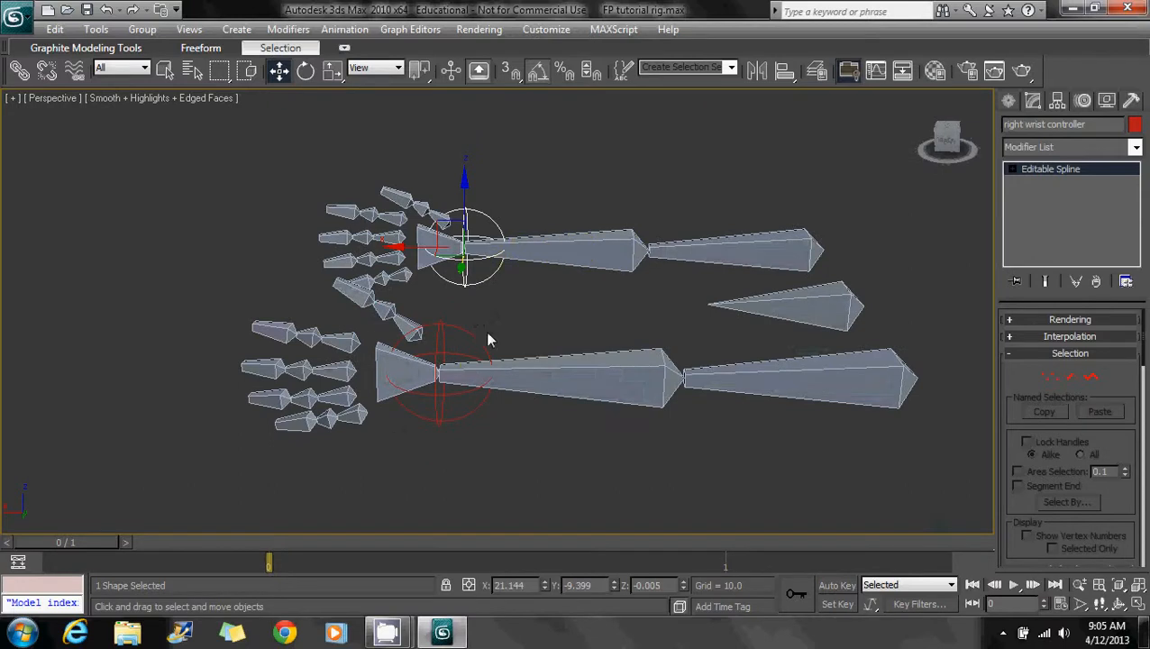
ctrl+click(480, 343)
shift+drag(423, 287, 861, 268)
click(576, 386)
Rename the copy at the right shoulder "right arm controller" and align it to the right upper arm bone's pivot point
drag(818, 178, 870, 237)
drag(1108, 126, 1025, 129)
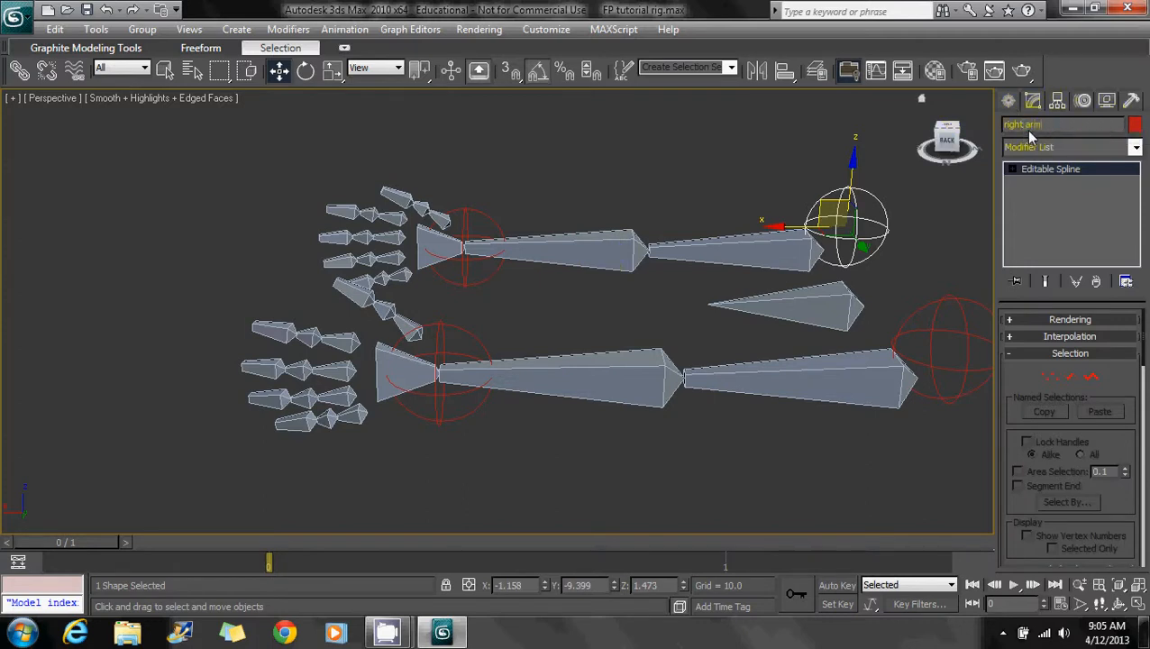
text(arm controller)
key(Return)
click(780, 71)
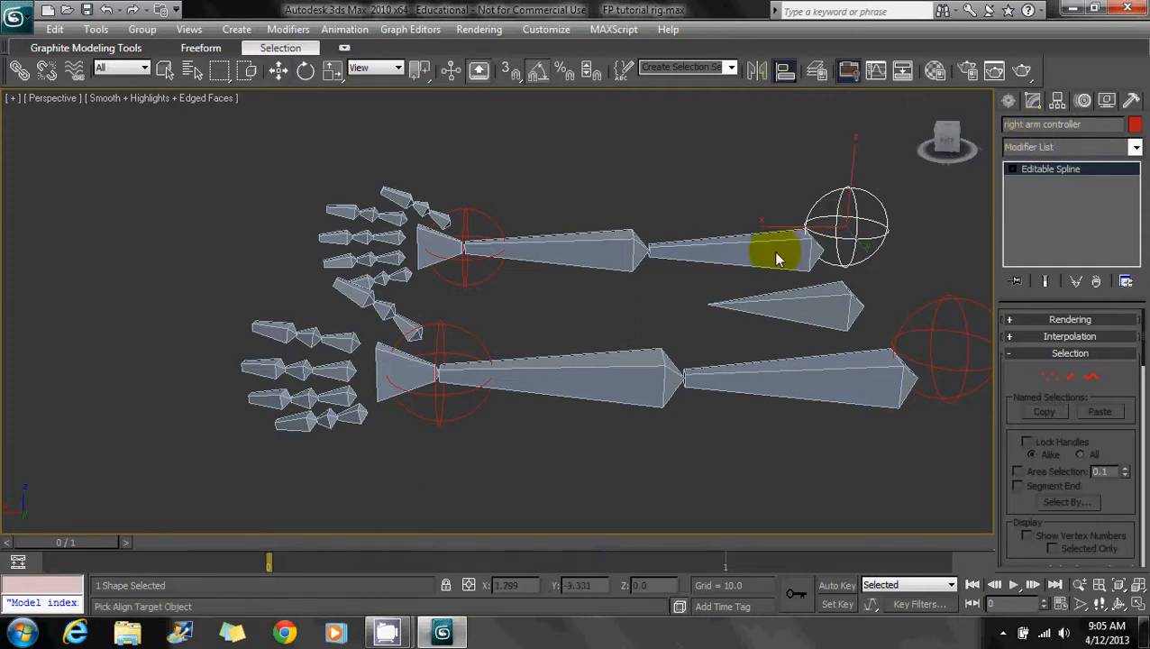
click(769, 251)
click(572, 451)
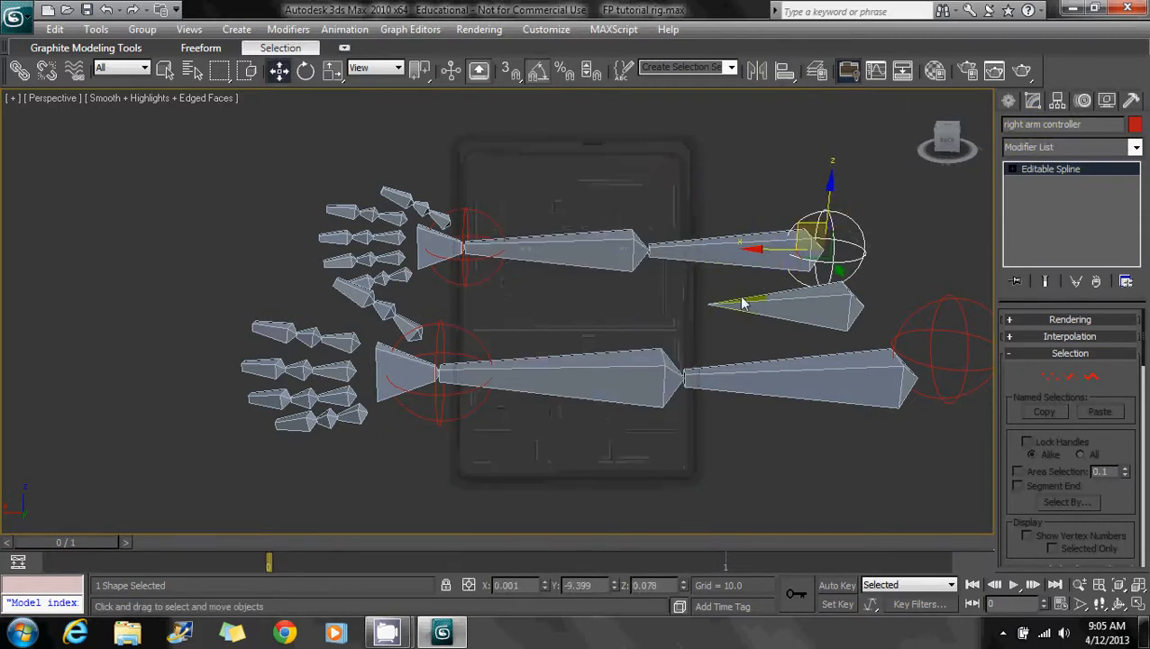
Rename the copy at the left shoulder "left arm controller" and align it to the left upper arm bone's pivot point
click(922, 311)
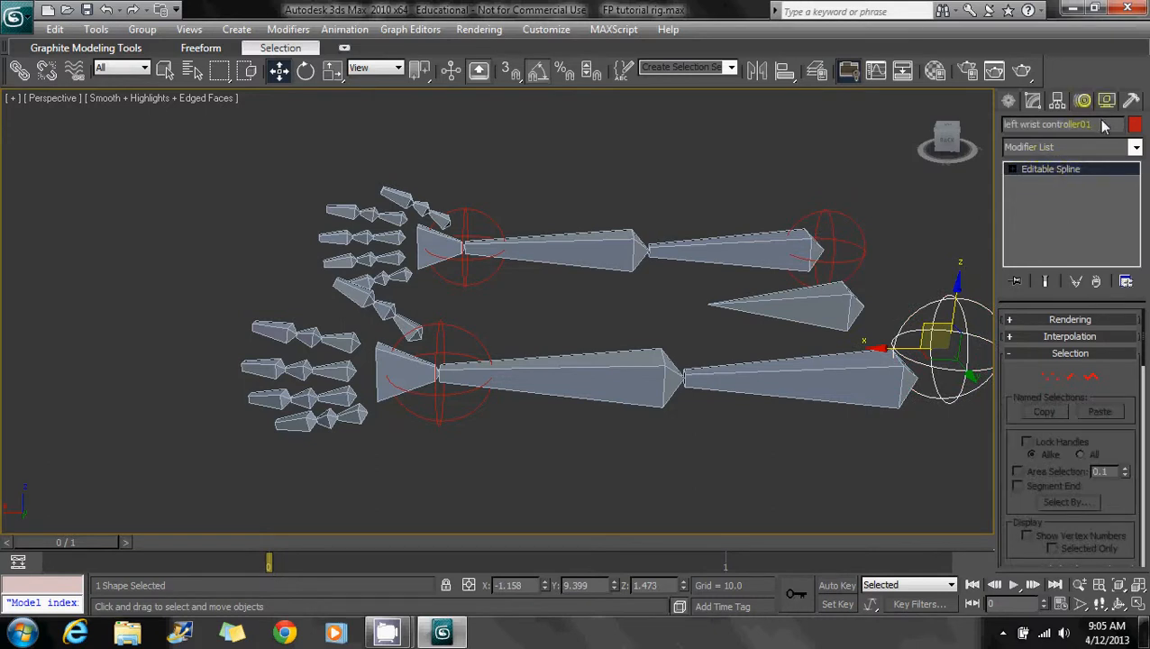
drag(1093, 125, 1019, 126)
text(arm controller)
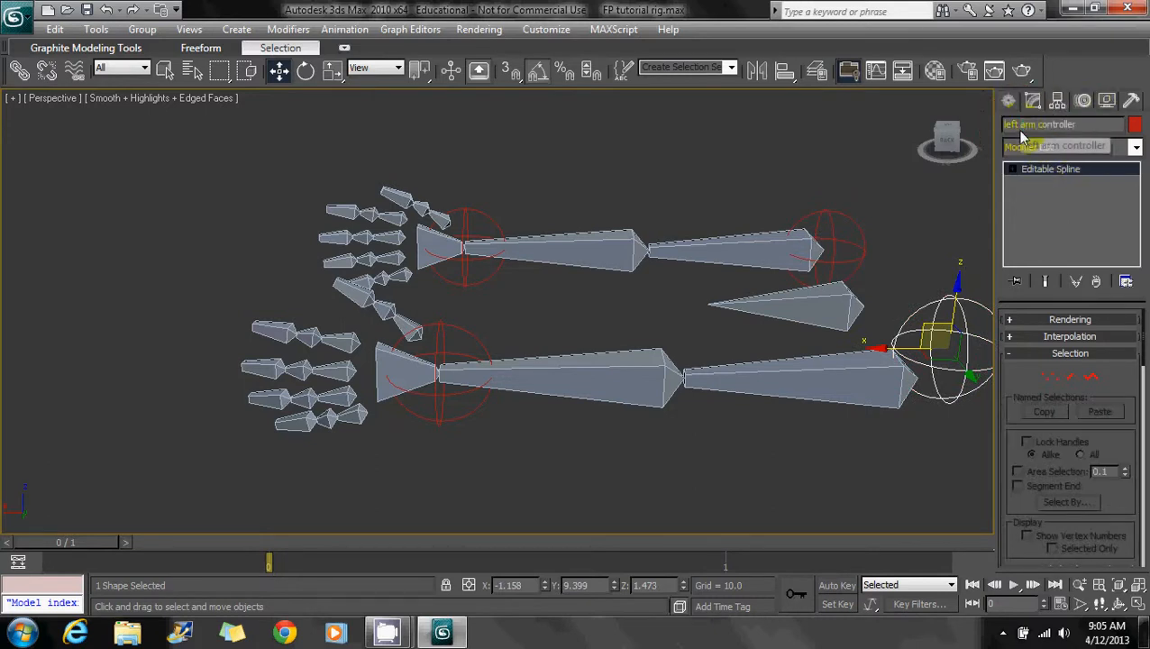
click(783, 70)
click(856, 382)
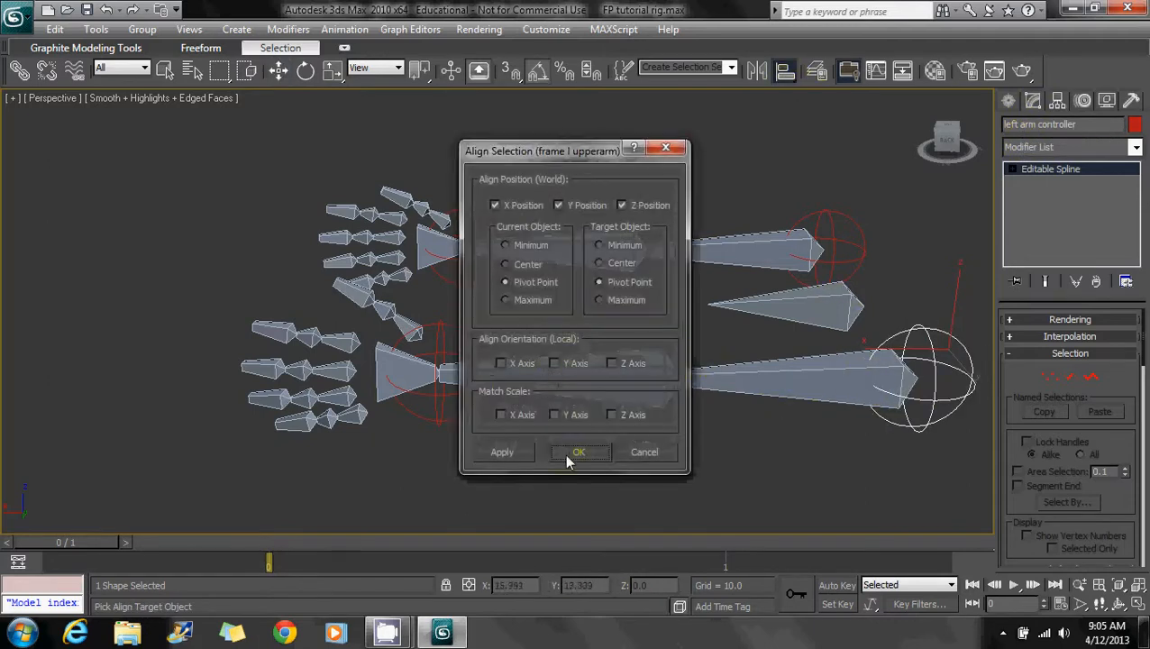
click(566, 448)
click(747, 498)
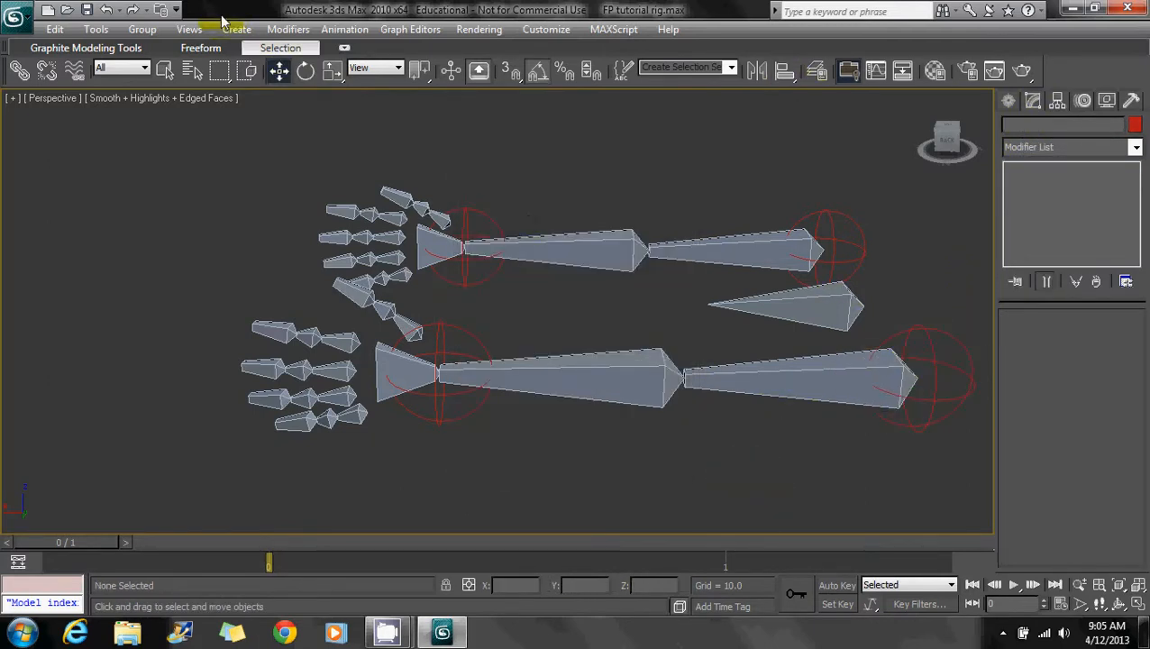
Create an IK Limb Solver chain from the left upper arm bone to the left wrist bone
click(342, 30)
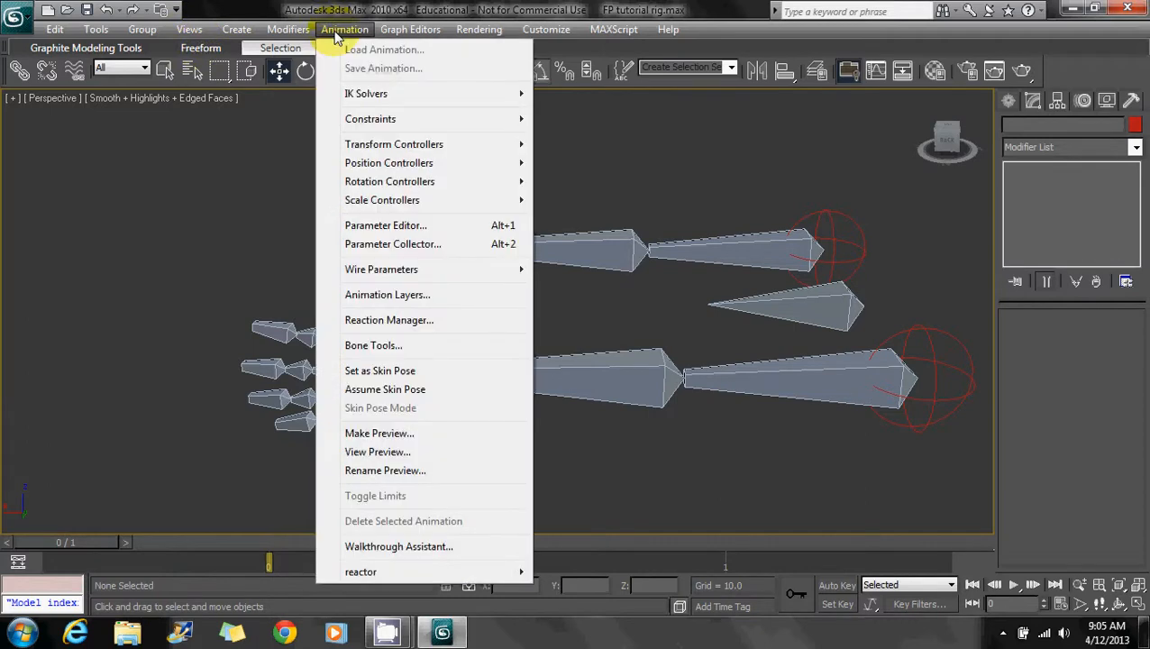
mouse_move(405, 102)
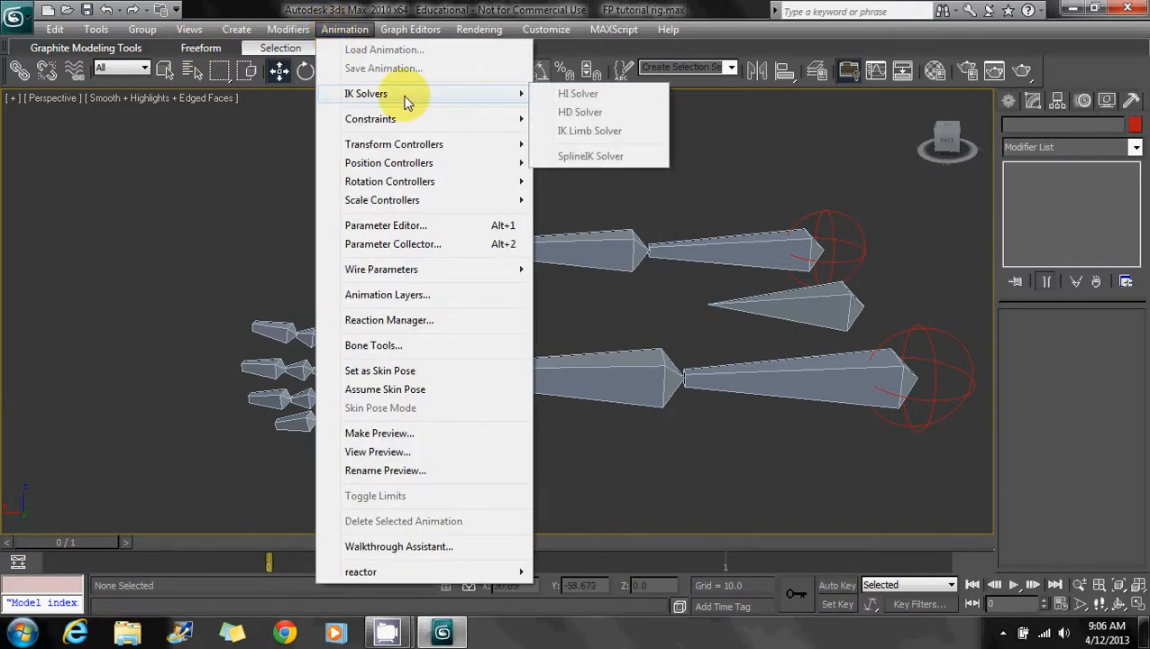
click(772, 383)
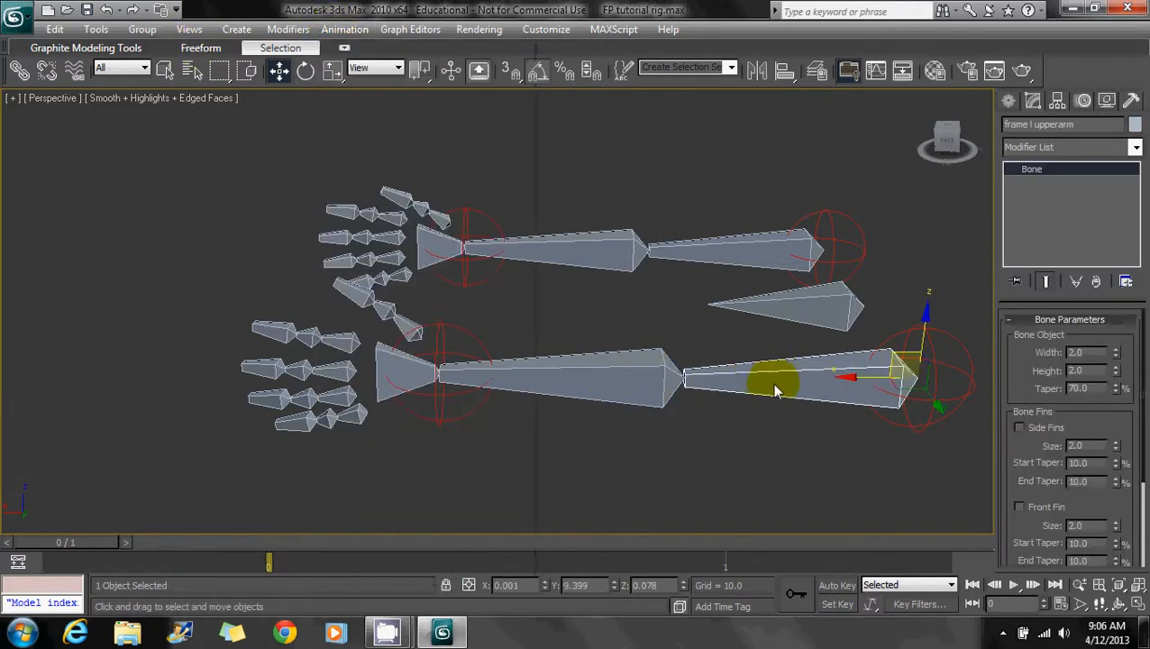
click(344, 28)
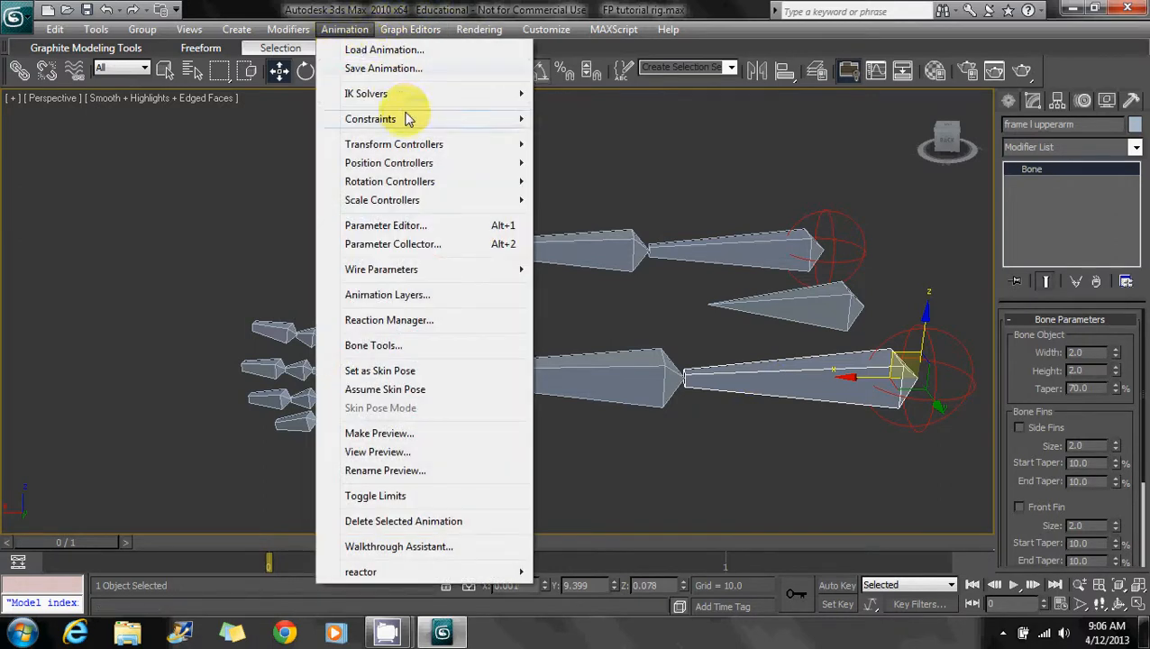
mouse_move(415, 96)
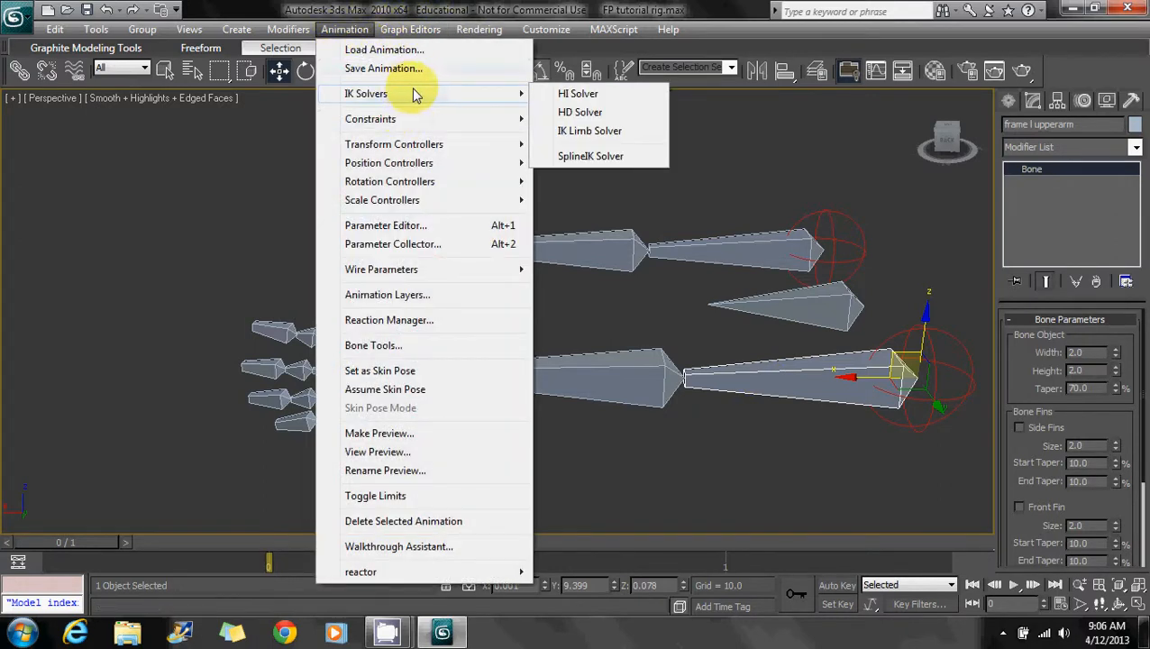
click(573, 133)
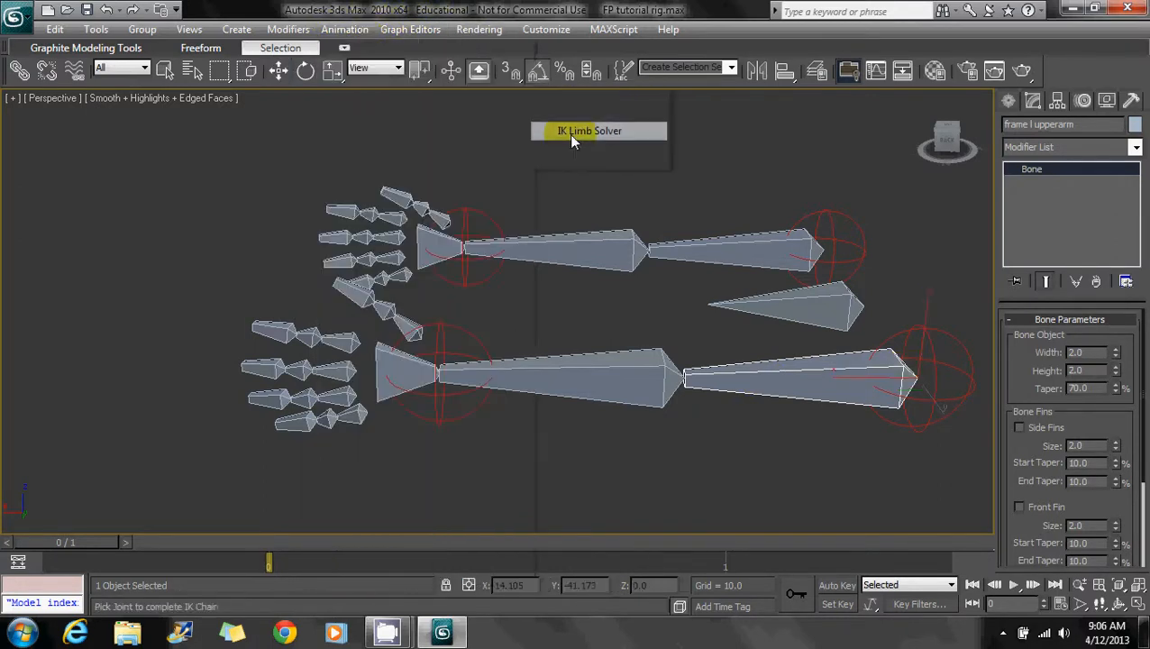
click(397, 372)
Set the goal display size of the left arm's IK chain to 5.0
alt+middle_drag(691, 354, 644, 347)
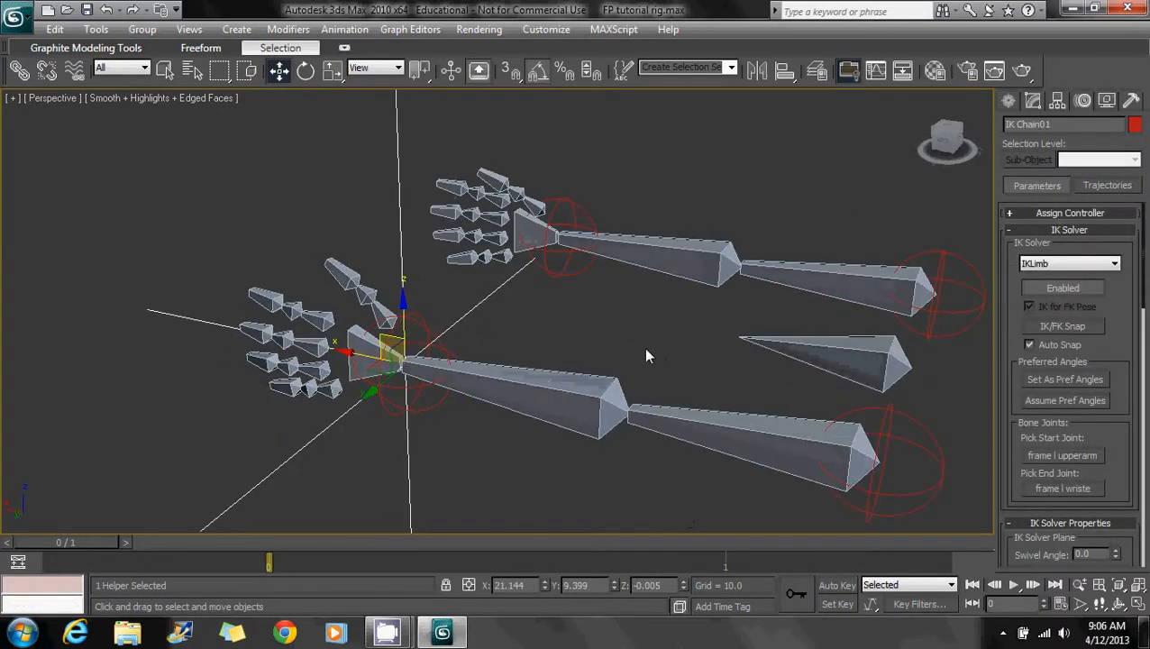
drag(1138, 357, 1135, 477)
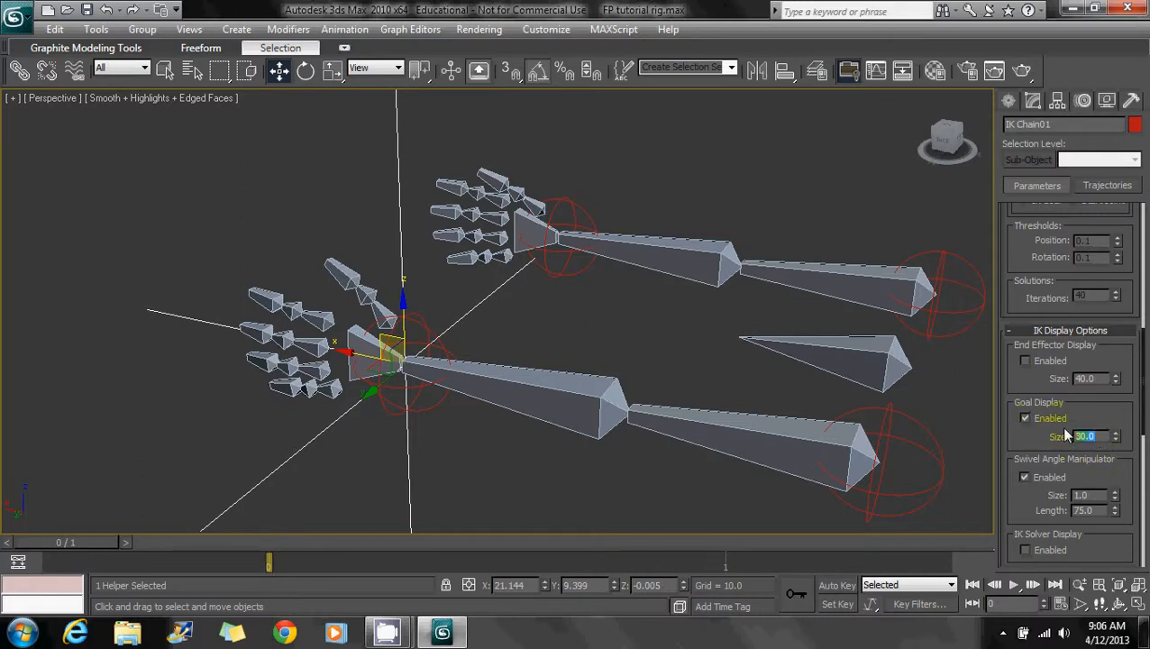
key(Return)
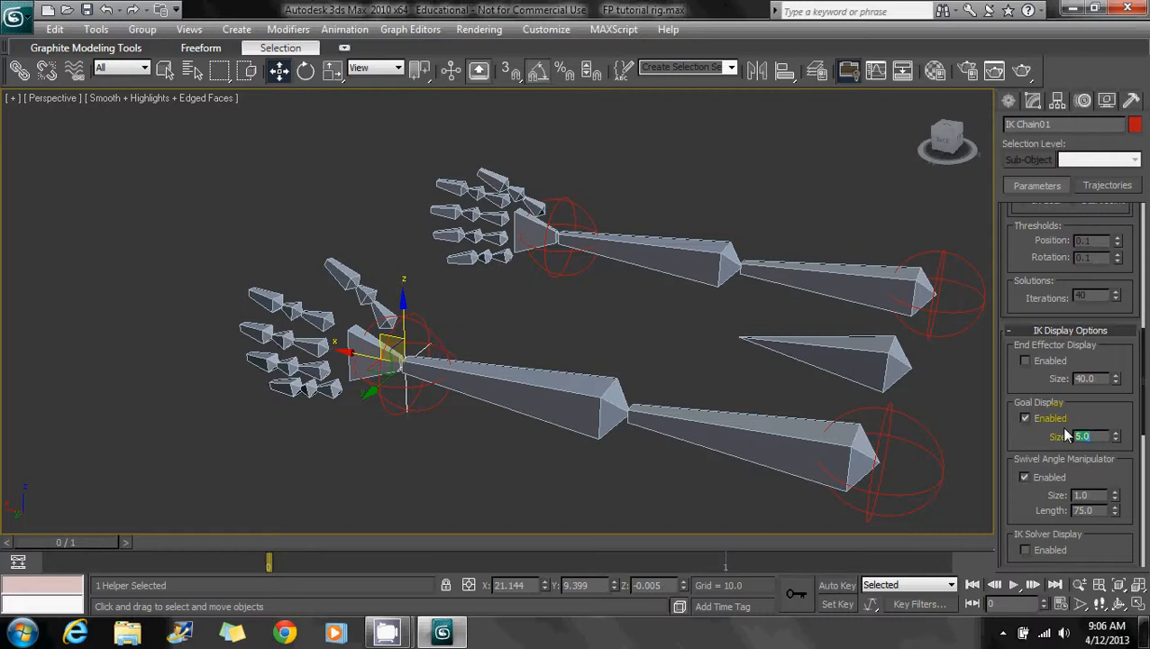
Create an IK Limb Solver chain from the right upper arm bone to the right wrist bone and clear the selection
middle_drag(724, 330, 681, 371)
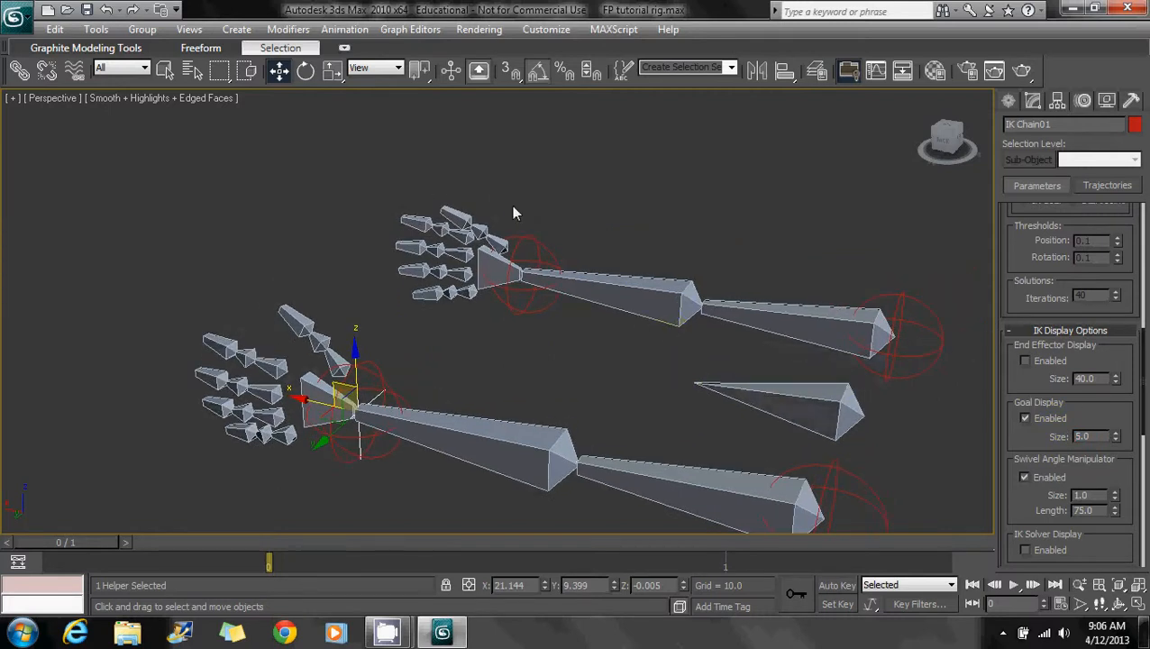
click(774, 312)
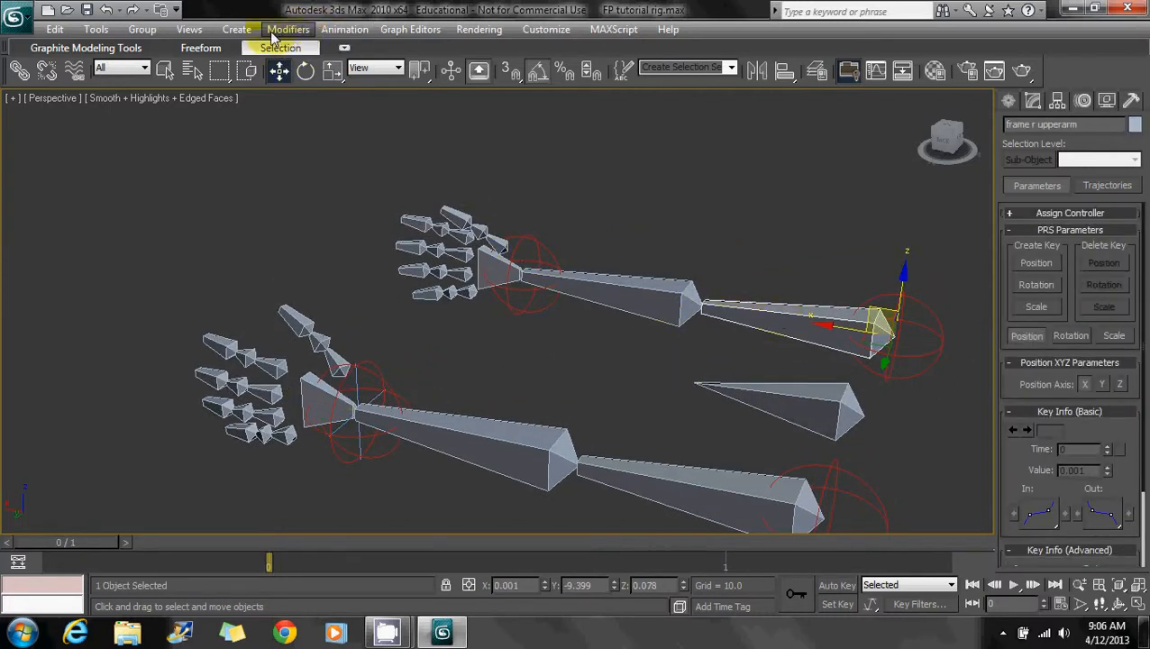
click(236, 29)
mouse_move(344, 29)
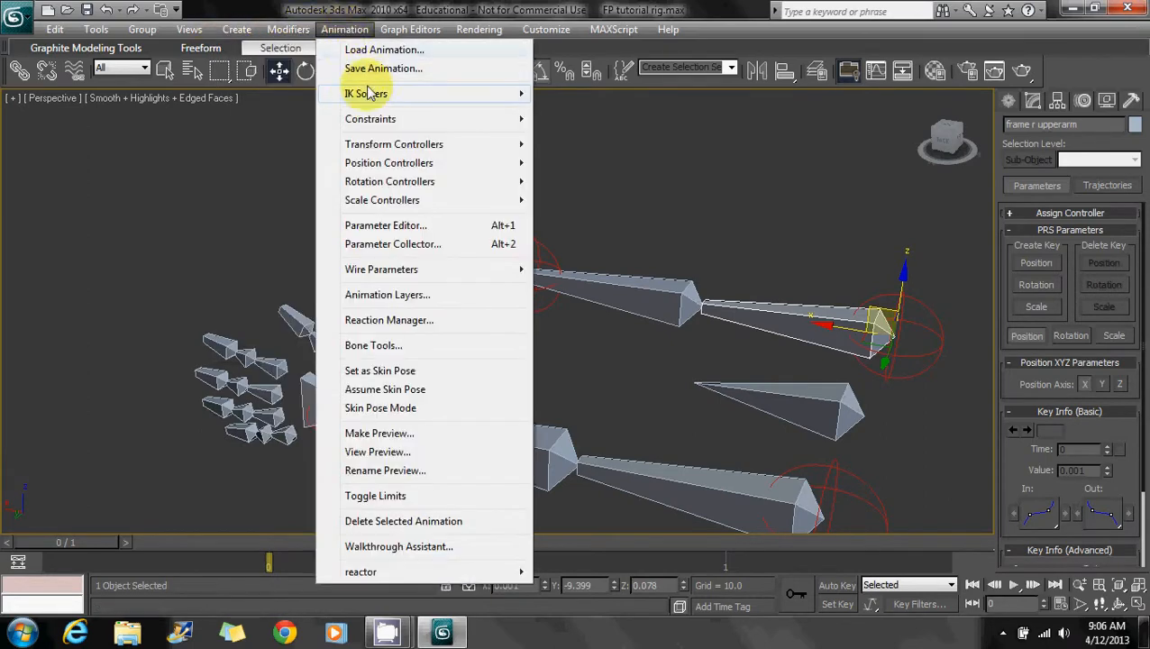
mouse_move(360, 93)
click(582, 133)
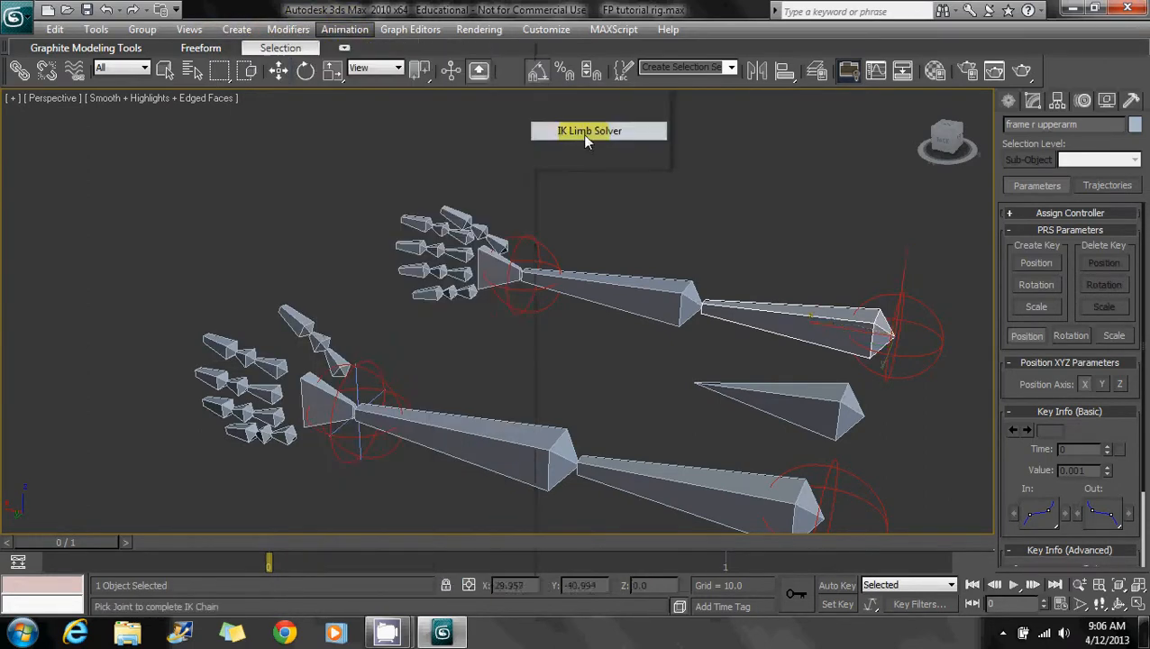
click(495, 278)
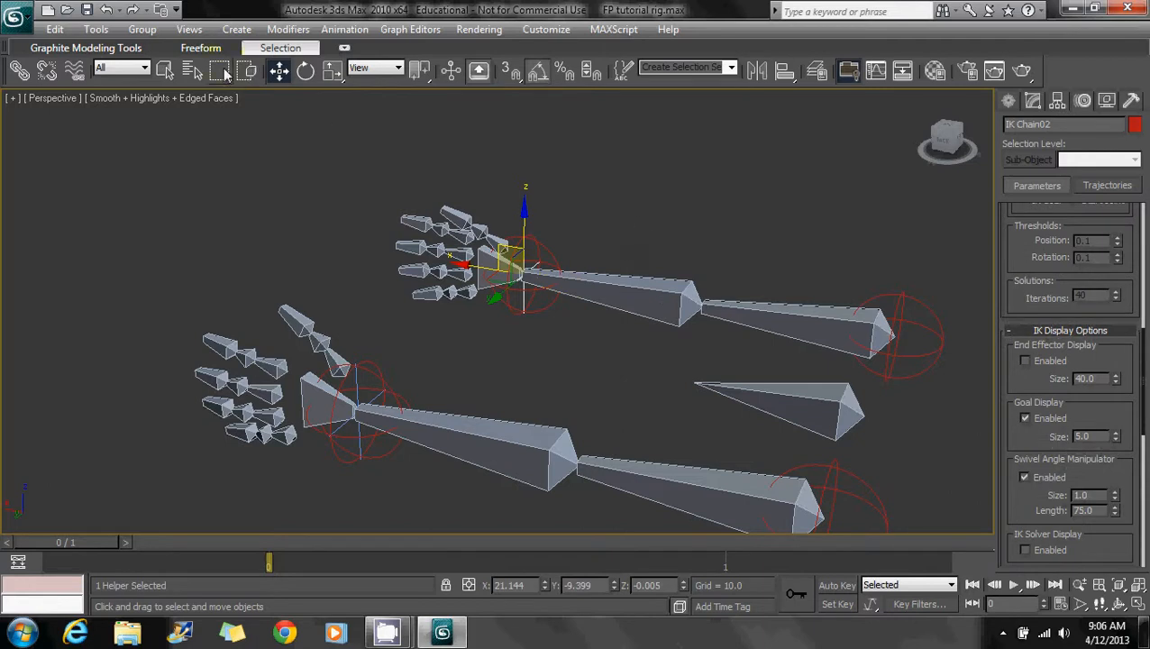
click(167, 73)
click(281, 275)
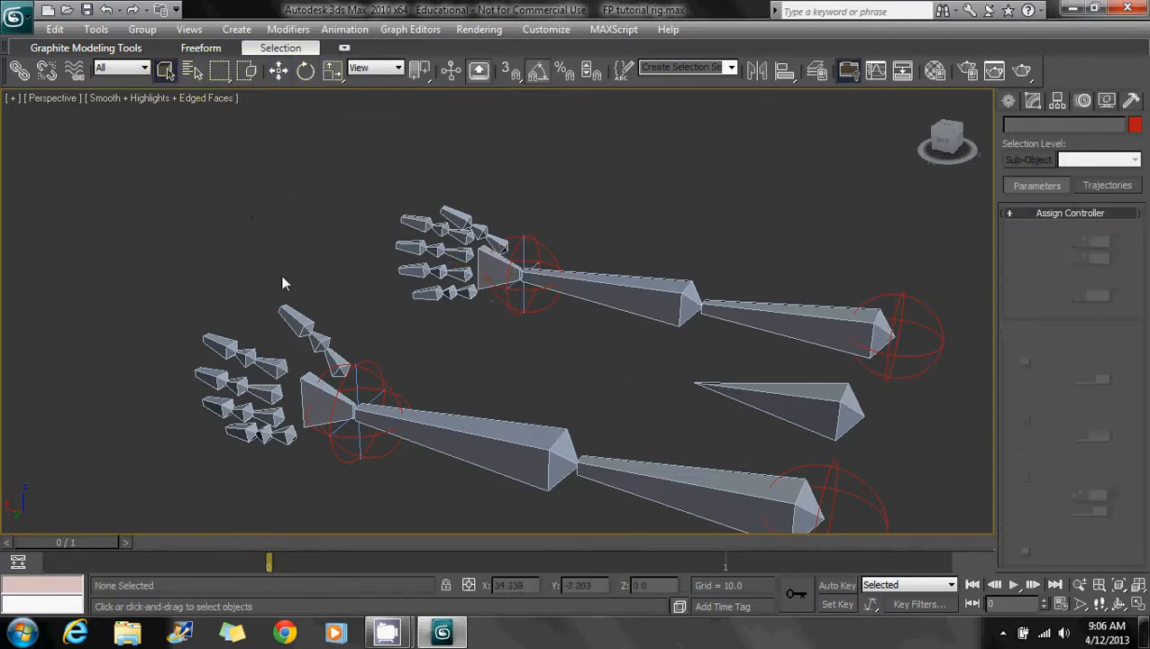
Test the left arm's IK by moving its goal up and back toward the shoulder, and undo the move
alt+middle_drag(281, 276, 380, 198)
click(445, 322)
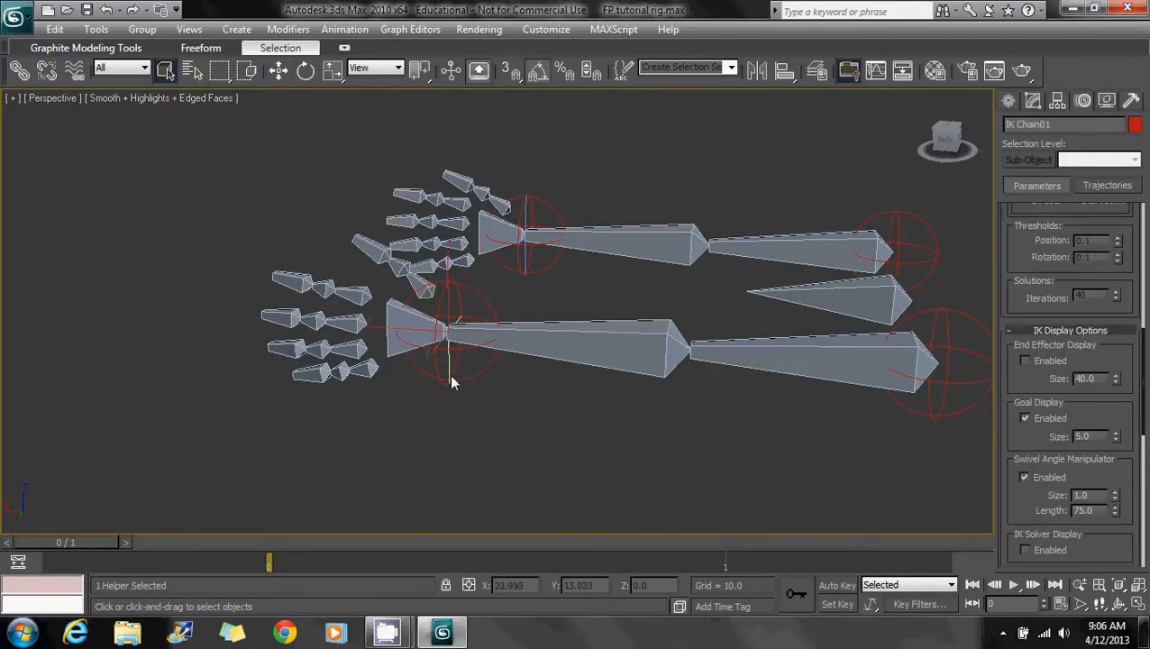
click(278, 70)
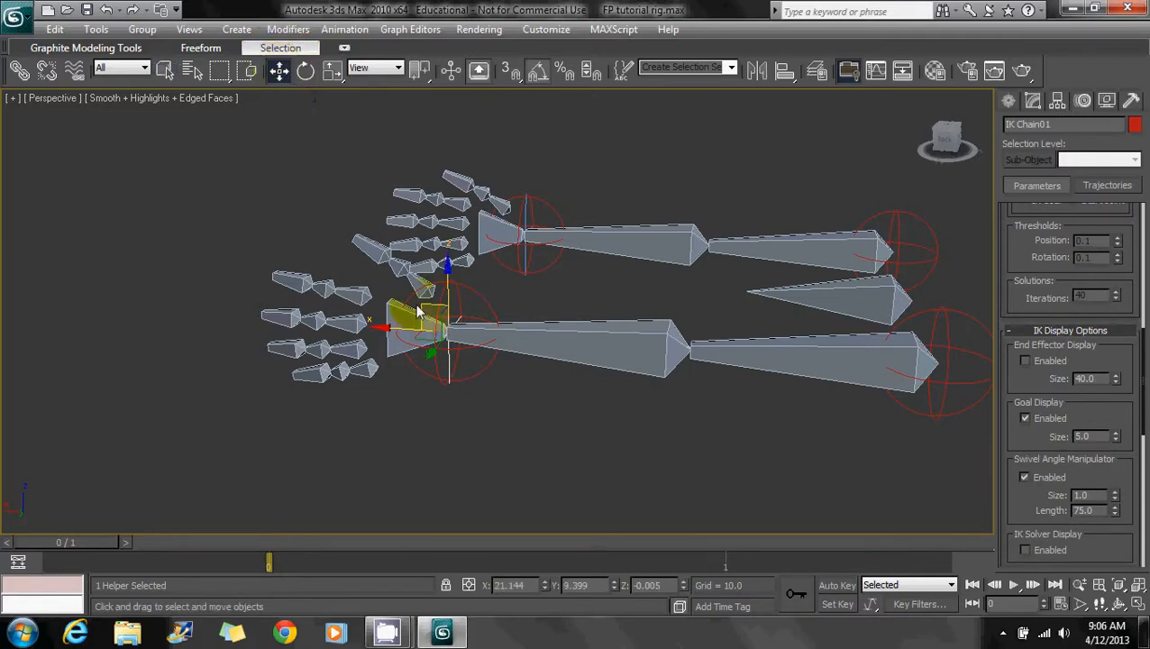
drag(448, 322, 475, 270)
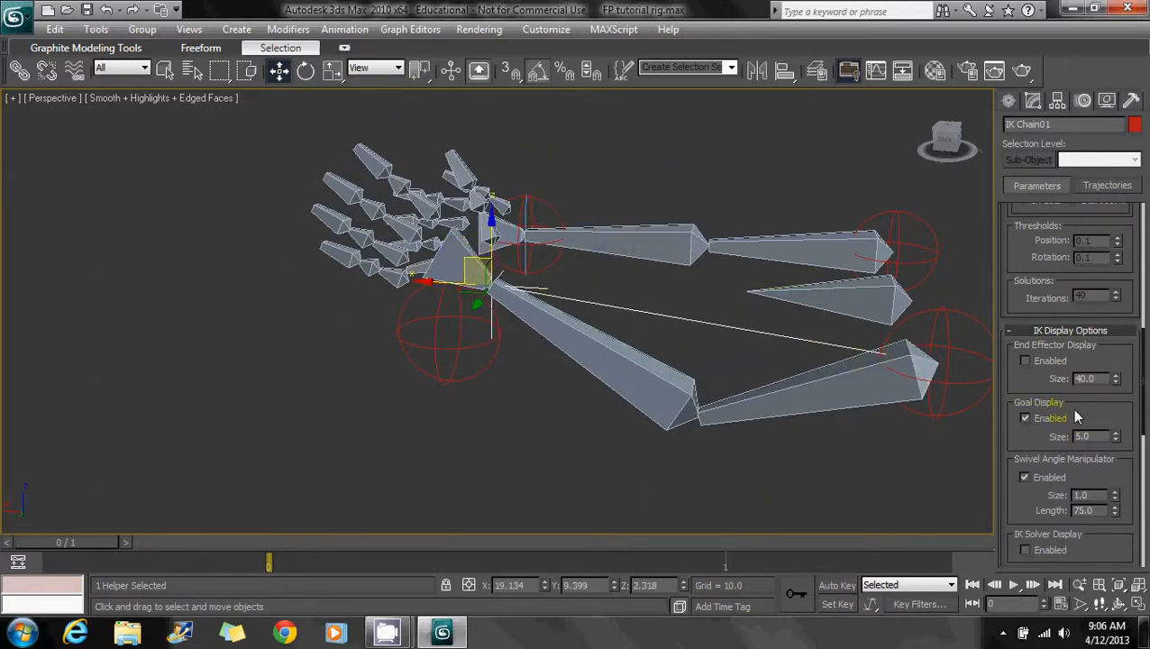
key(ctrl+z)
Bend the left arm with its IK goal to try a swivel angle of 61, and undo the changes
drag(423, 321, 507, 314)
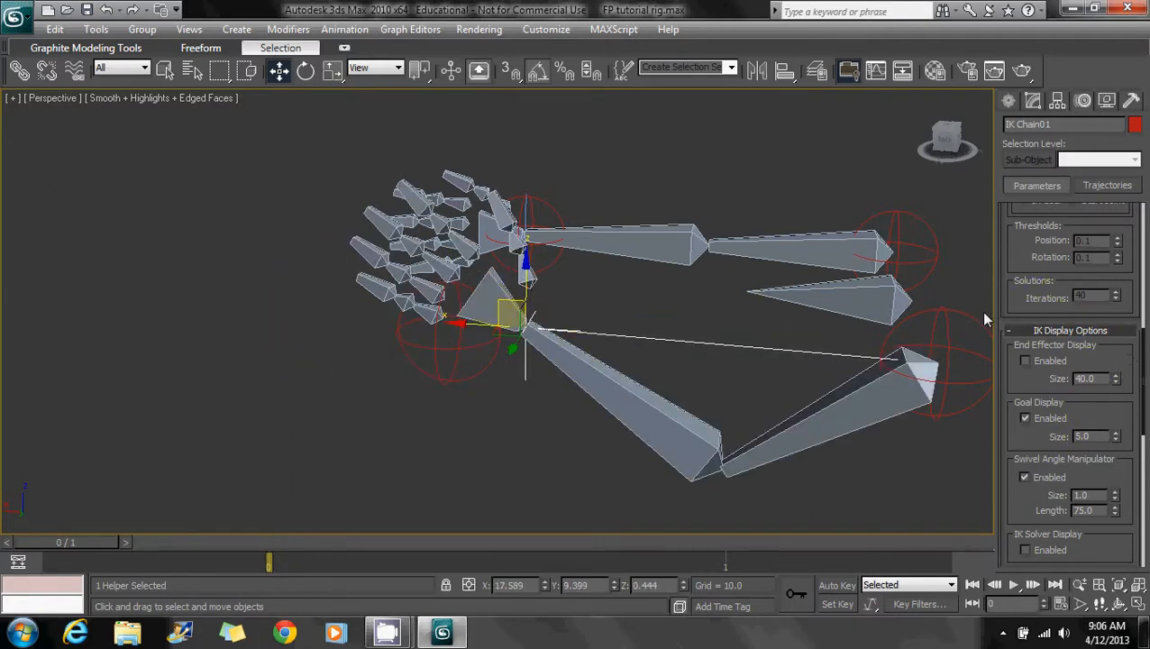
drag(1143, 361, 1128, 276)
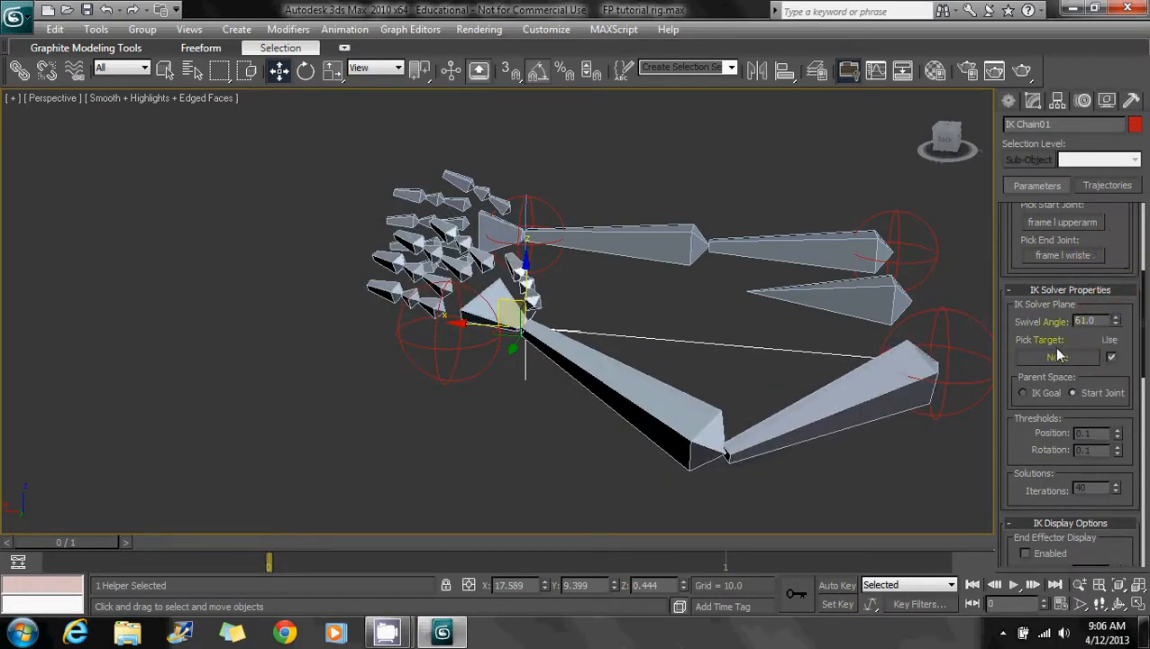
key(ctrl+z)
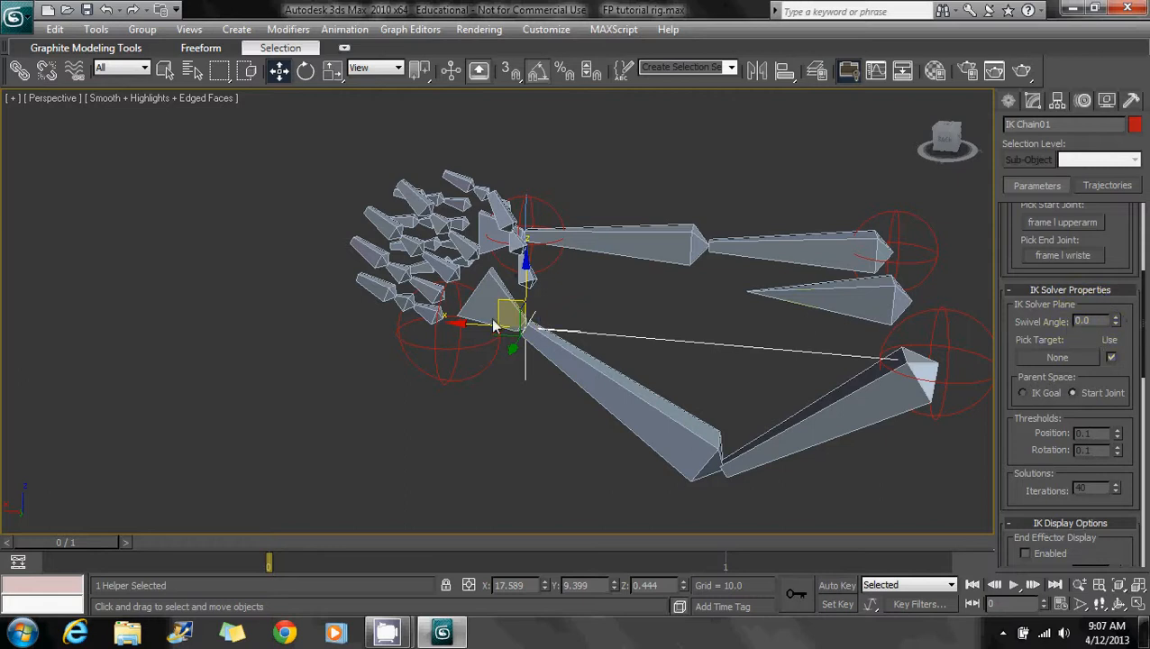
drag(494, 326, 380, 211)
Apply a Position Constraint to the left arm's IK goal, targeting the left wrist controller
alt+middle_drag(466, 293, 513, 342)
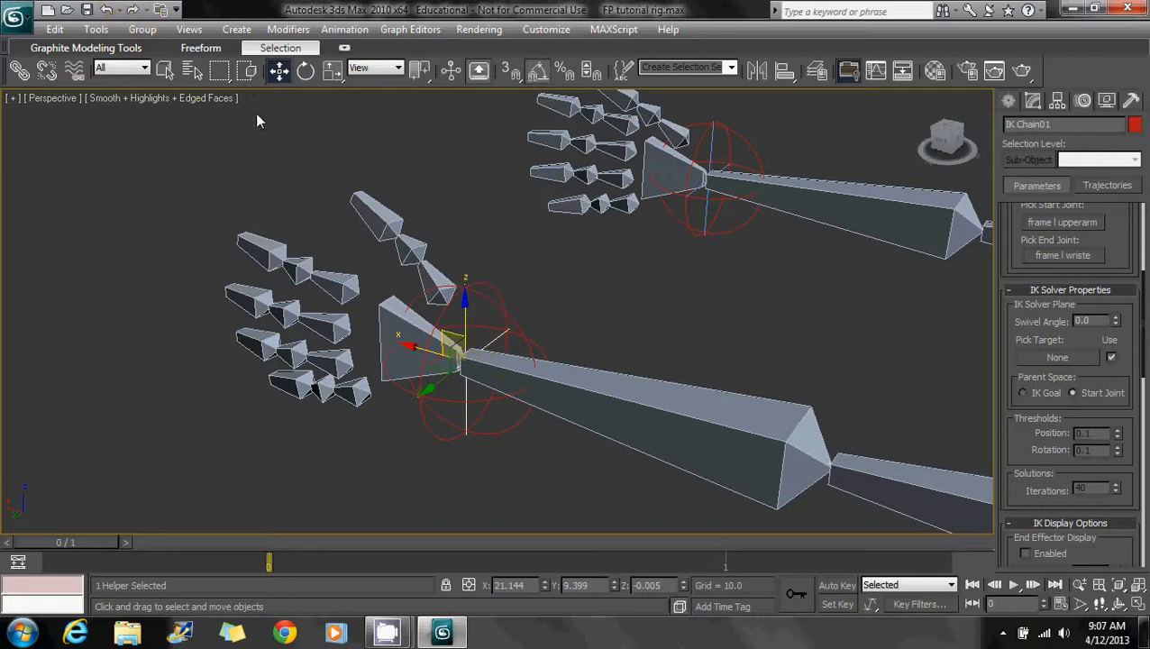
click(333, 30)
mouse_move(419, 129)
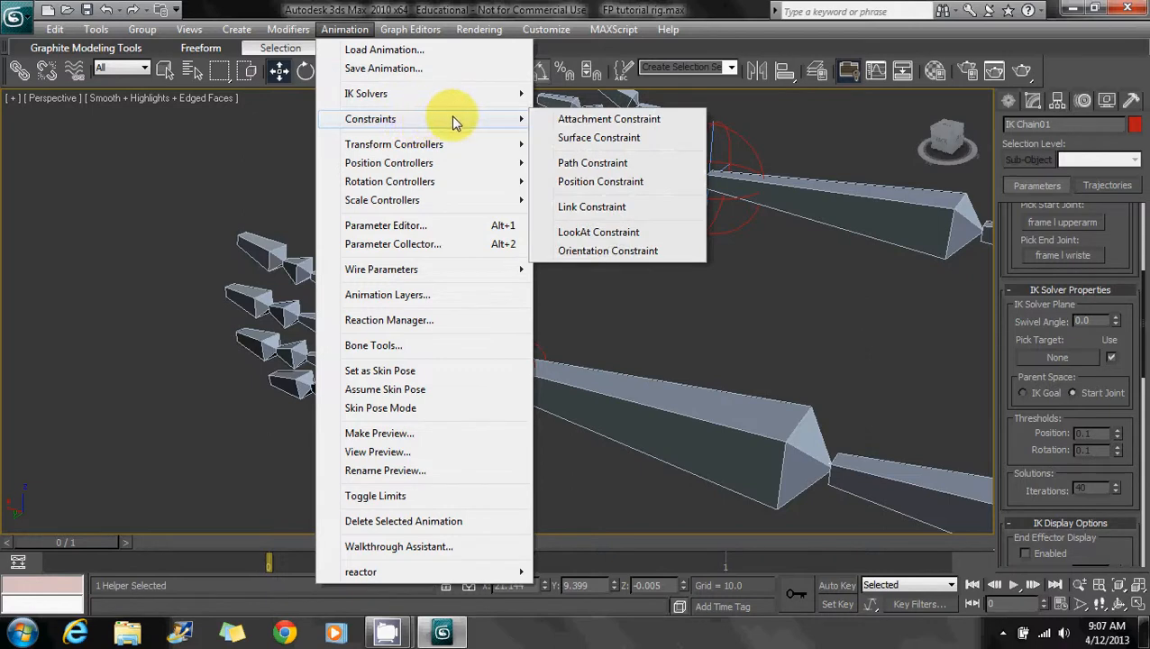
click(604, 181)
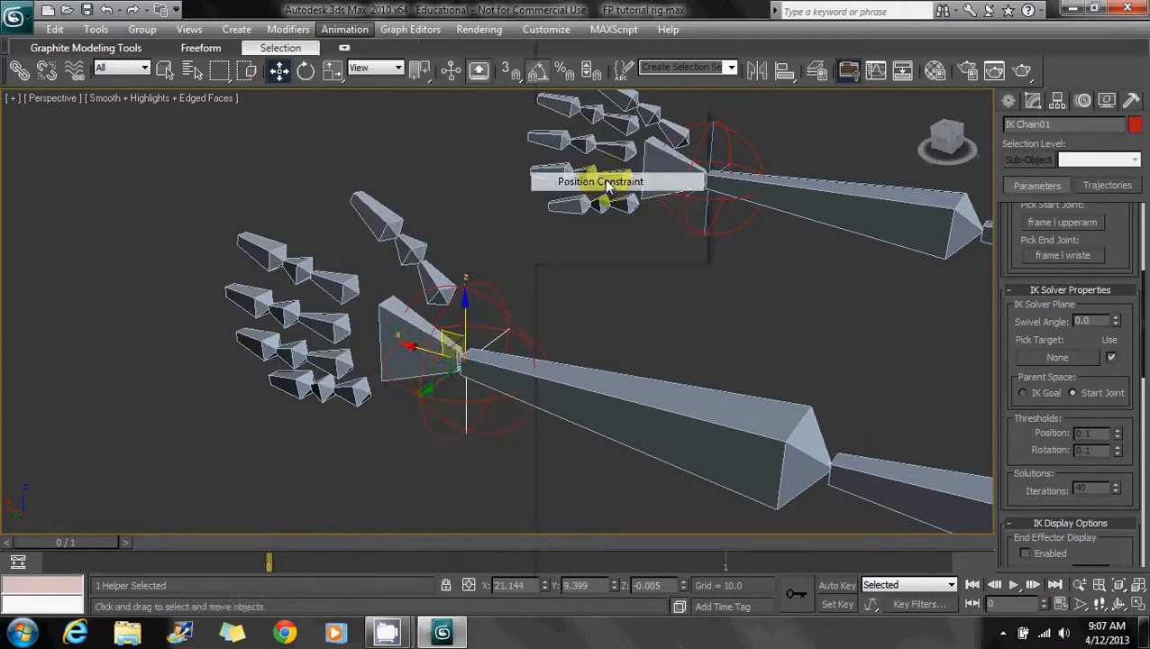
click(497, 308)
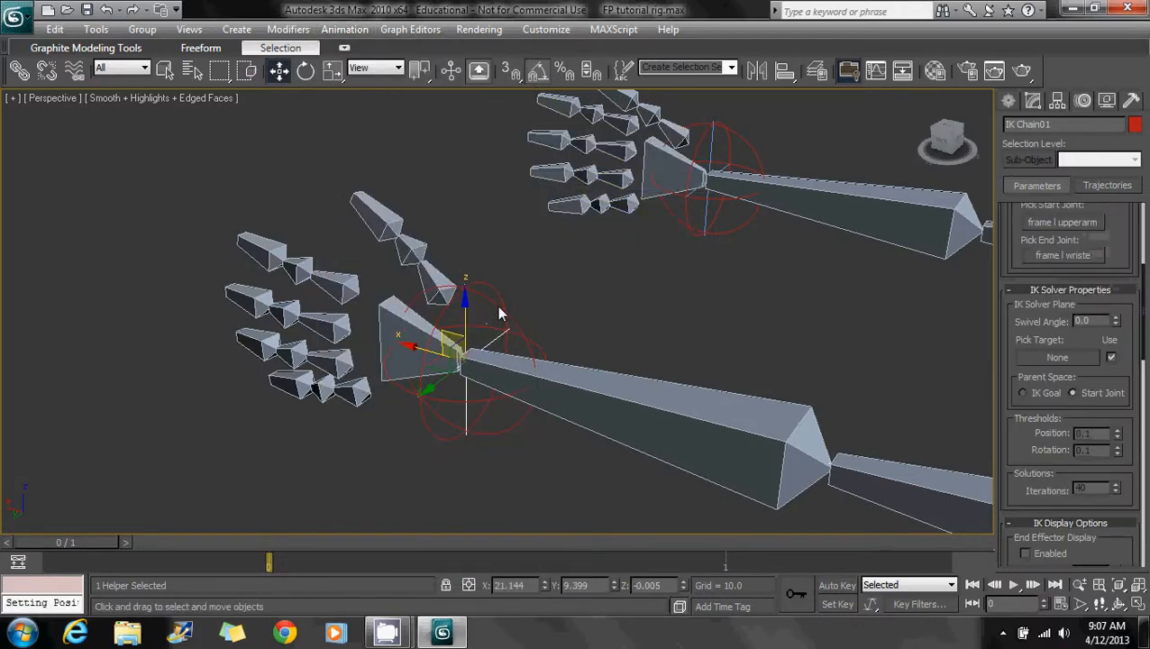
Apply a Position Constraint to the right arm's IK goal, targeting the right wrist controller
alt+middle_drag(615, 252, 645, 312)
click(718, 332)
click(331, 30)
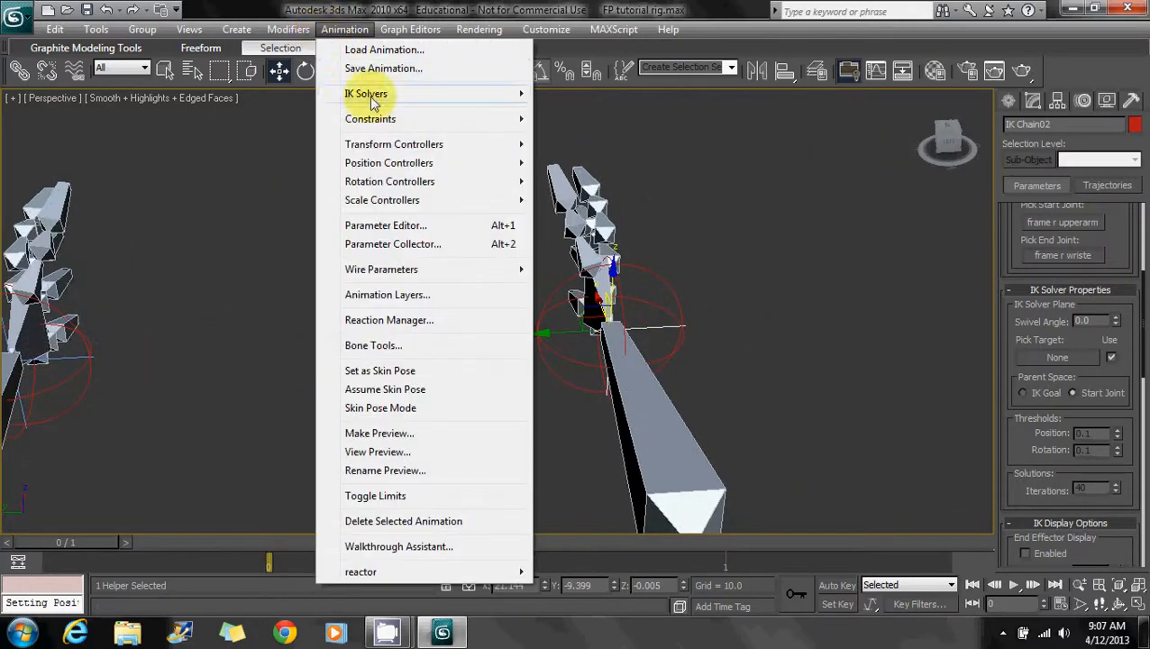
mouse_move(447, 121)
click(586, 183)
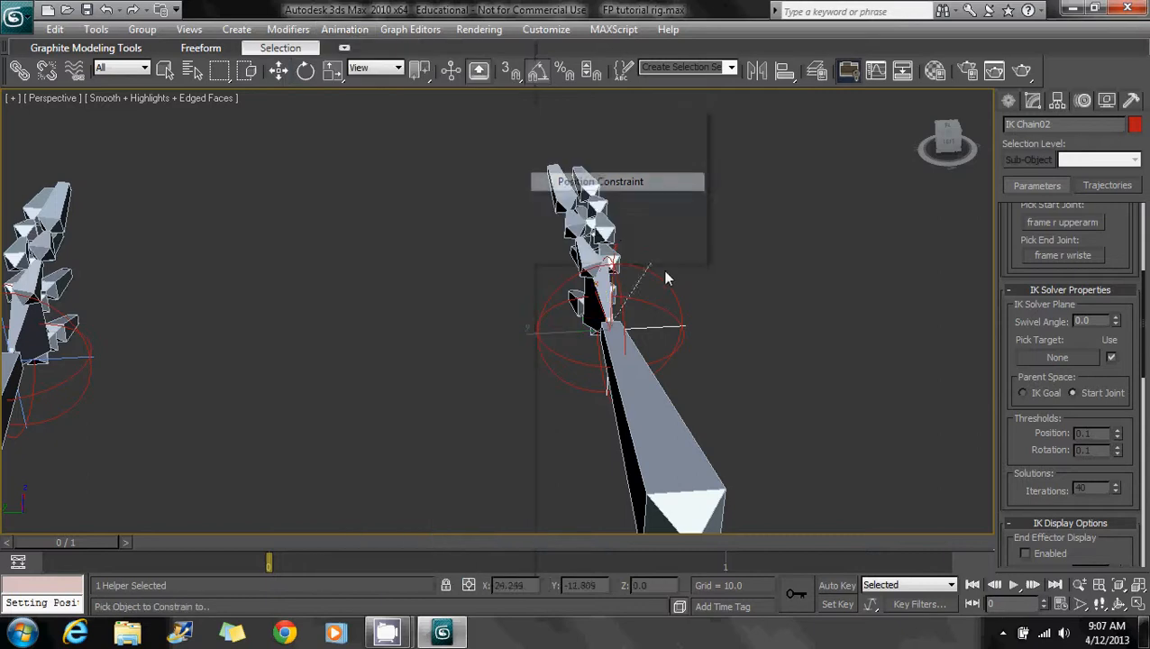
click(663, 279)
Apply an Orientation Constraint to the left wrist bone, targeting the left wrist controller
middle_drag(310, 301, 488, 256)
click(376, 353)
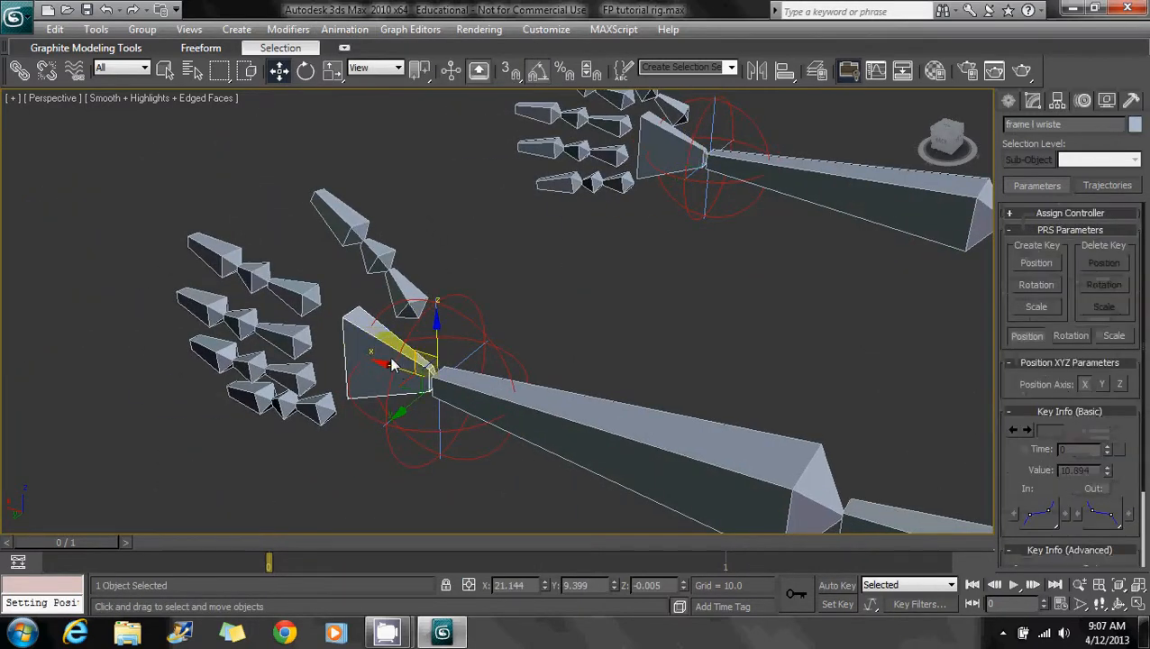
click(358, 31)
mouse_move(374, 119)
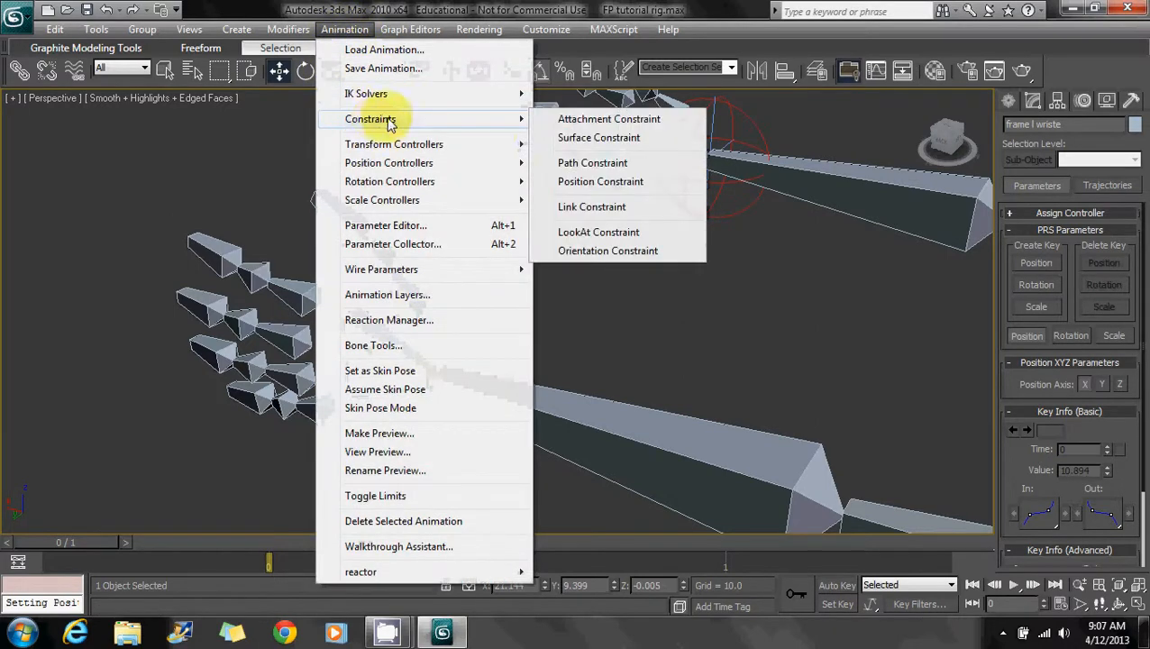
click(612, 251)
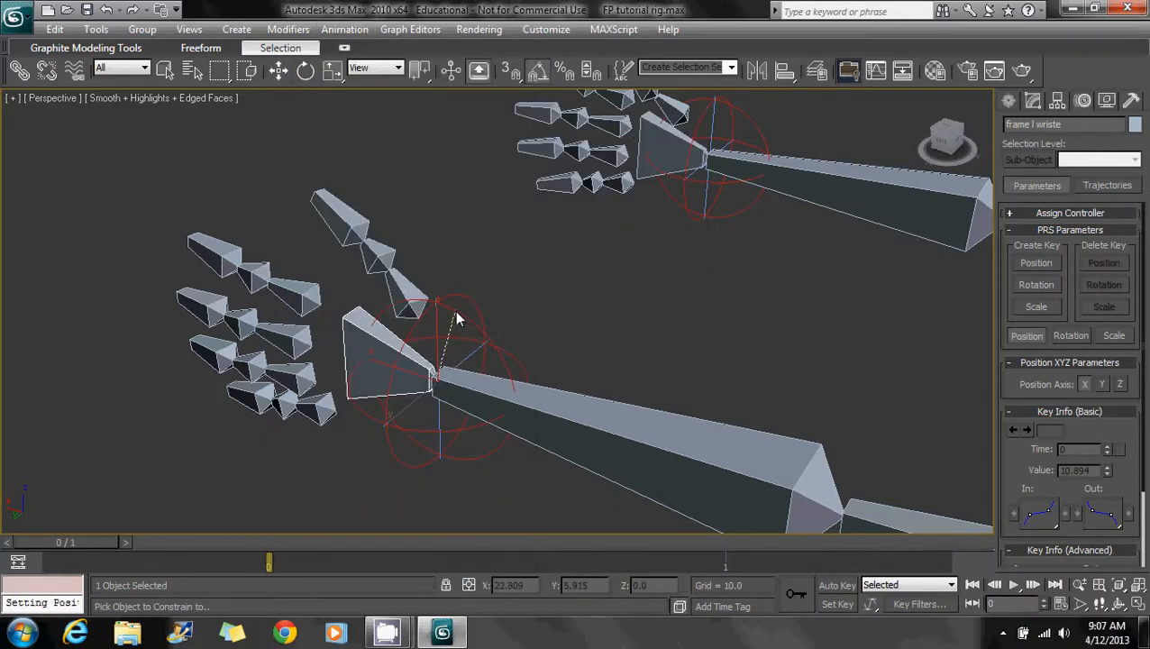
click(455, 310)
Apply an Orientation Constraint to the right wrist bone, targeting the right wrist controller
alt+middle_drag(634, 187, 421, 261)
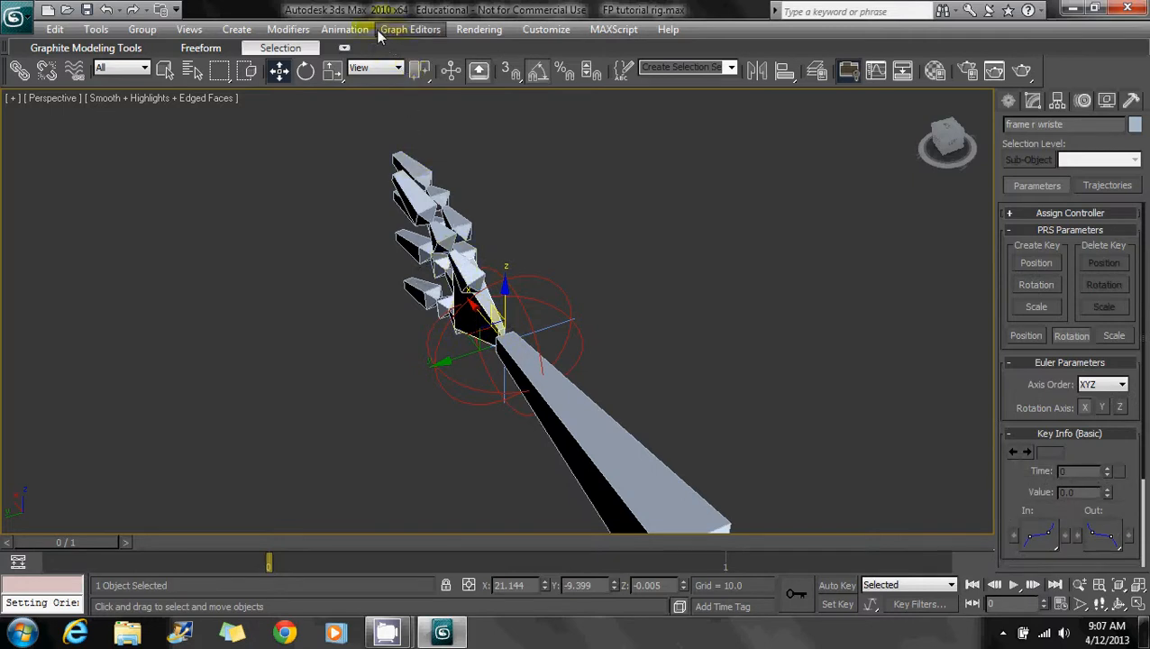
click(346, 29)
mouse_move(394, 127)
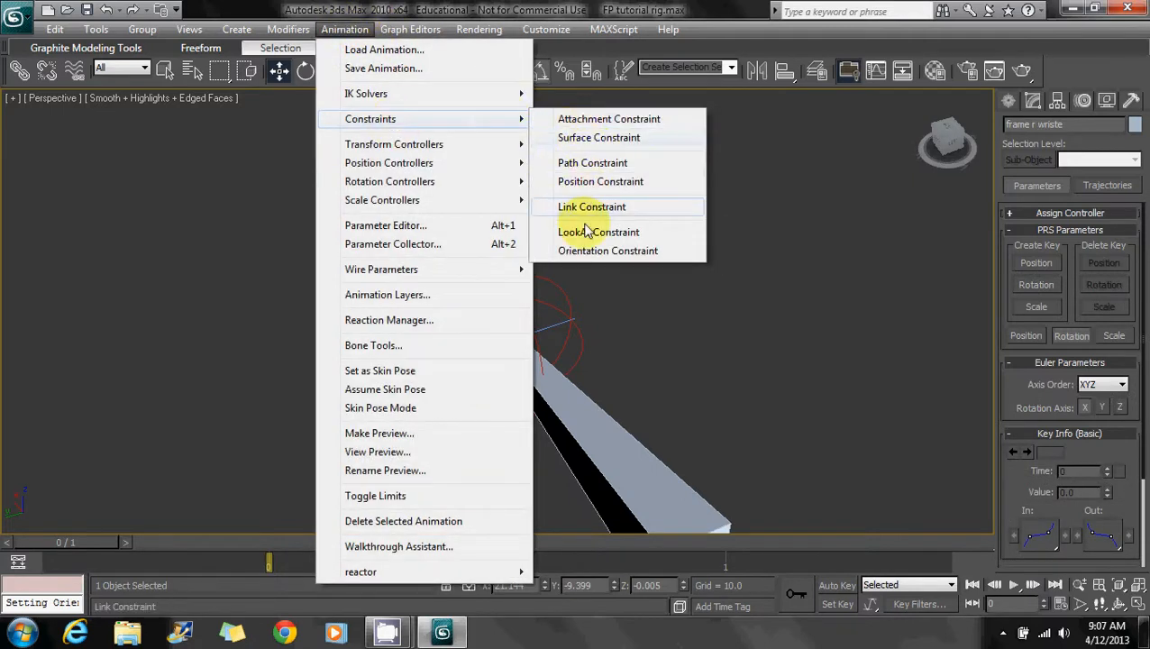
click(569, 231)
click(544, 278)
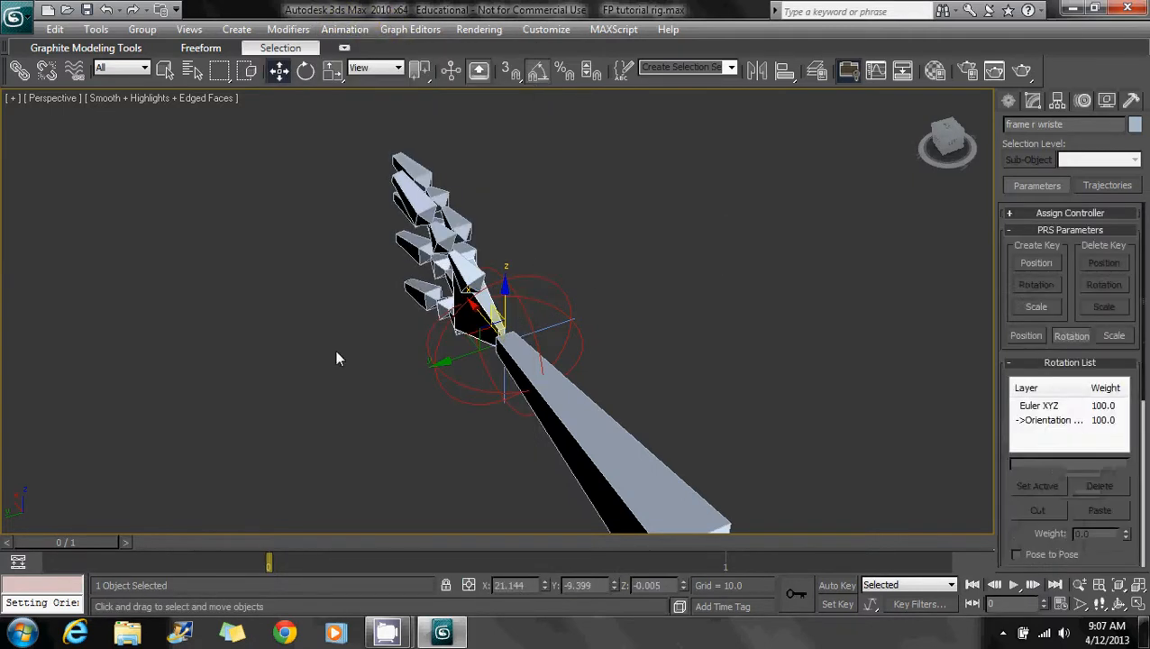
Apply a Position Constraint to the left upper arm bone, targeting the left arm controller
middle_drag(247, 316, 364, 167)
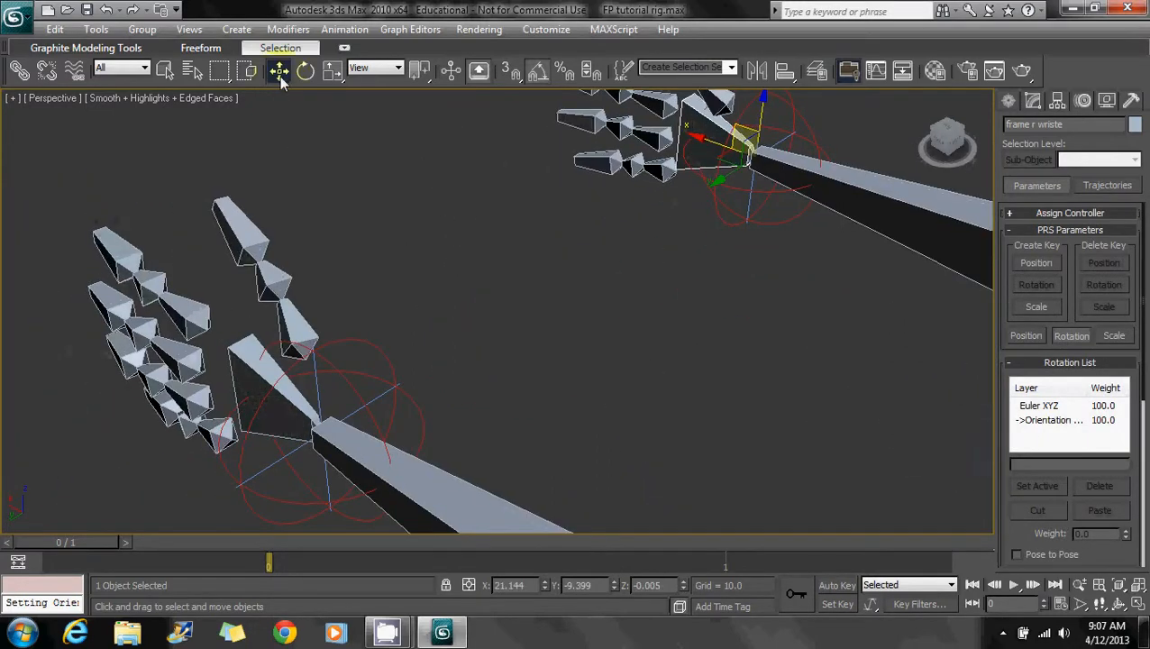
middle_drag(639, 350, 437, 257)
scroll(437, 257, down, 5)
alt+middle_drag(541, 297, 558, 270)
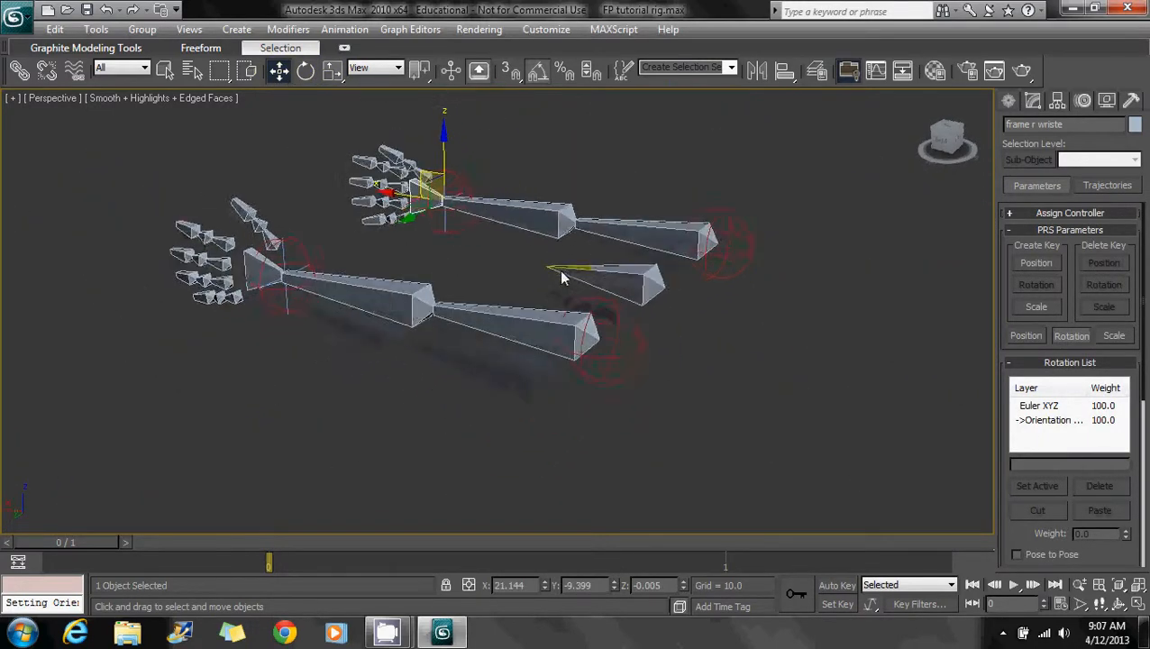
scroll(555, 272, up, 3)
click(570, 337)
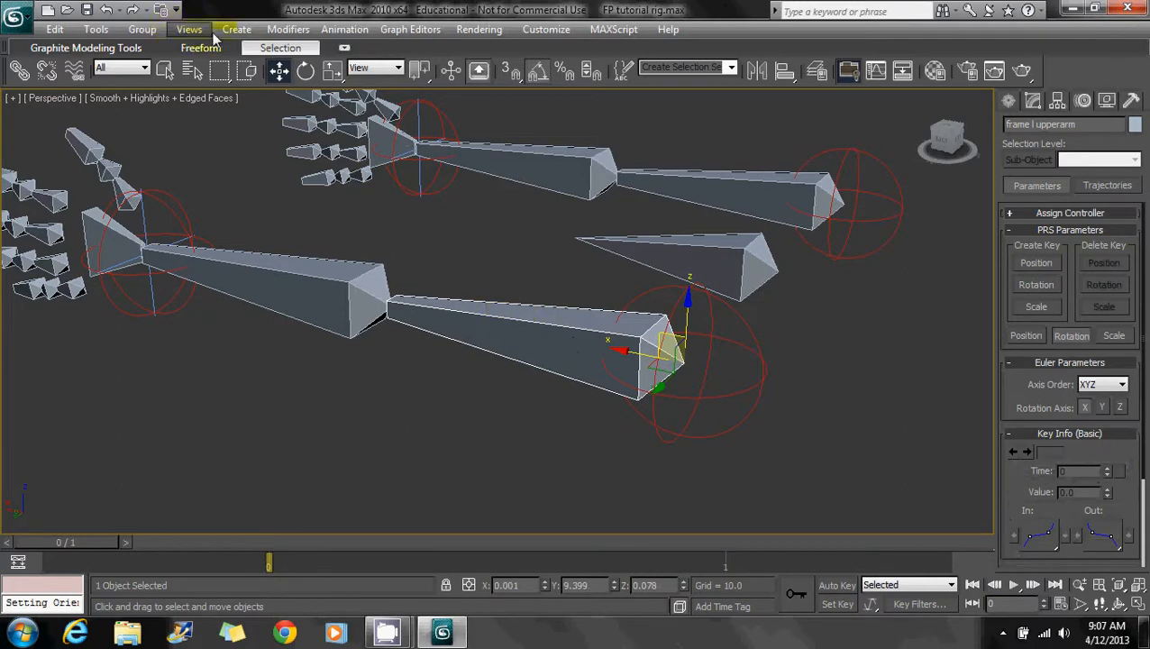
click(344, 29)
mouse_move(364, 119)
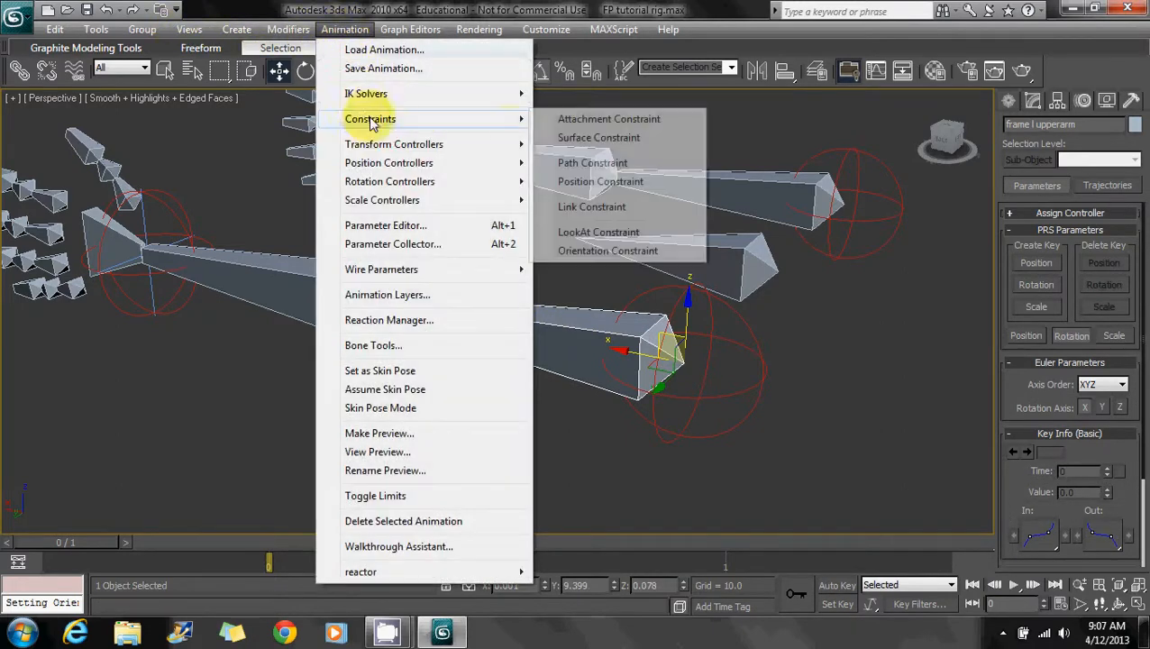
click(586, 182)
click(735, 313)
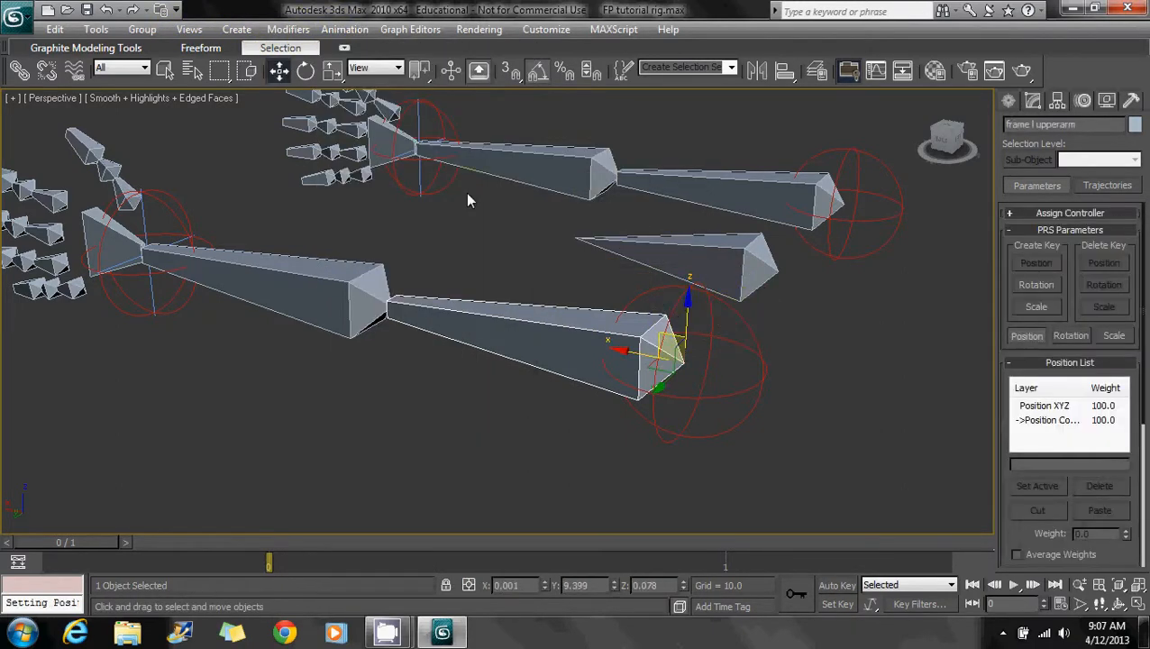
Apply a Position Constraint to the right upper arm bone, targeting the right arm controller, and clear the selection
click(756, 192)
click(346, 30)
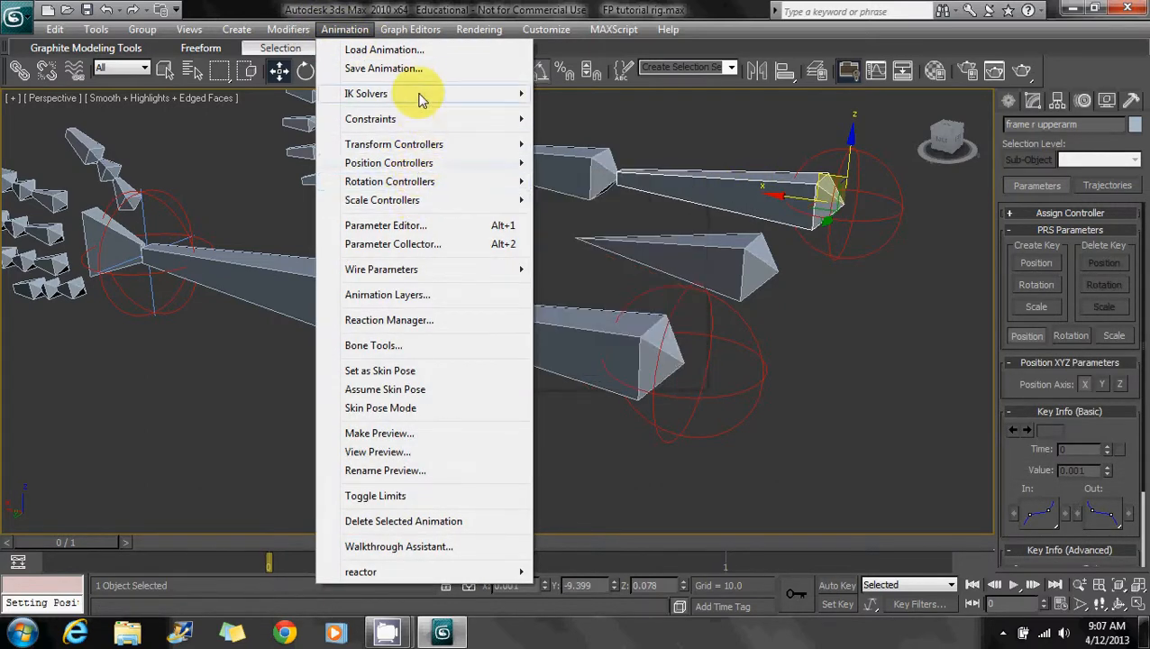
mouse_move(487, 117)
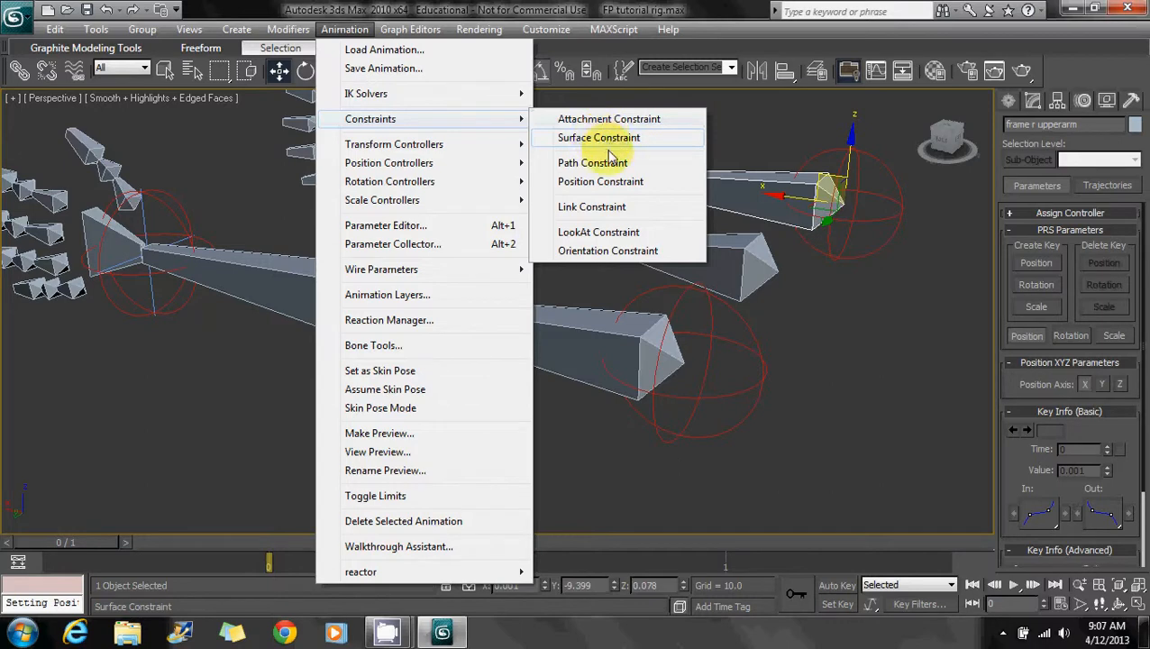
click(604, 182)
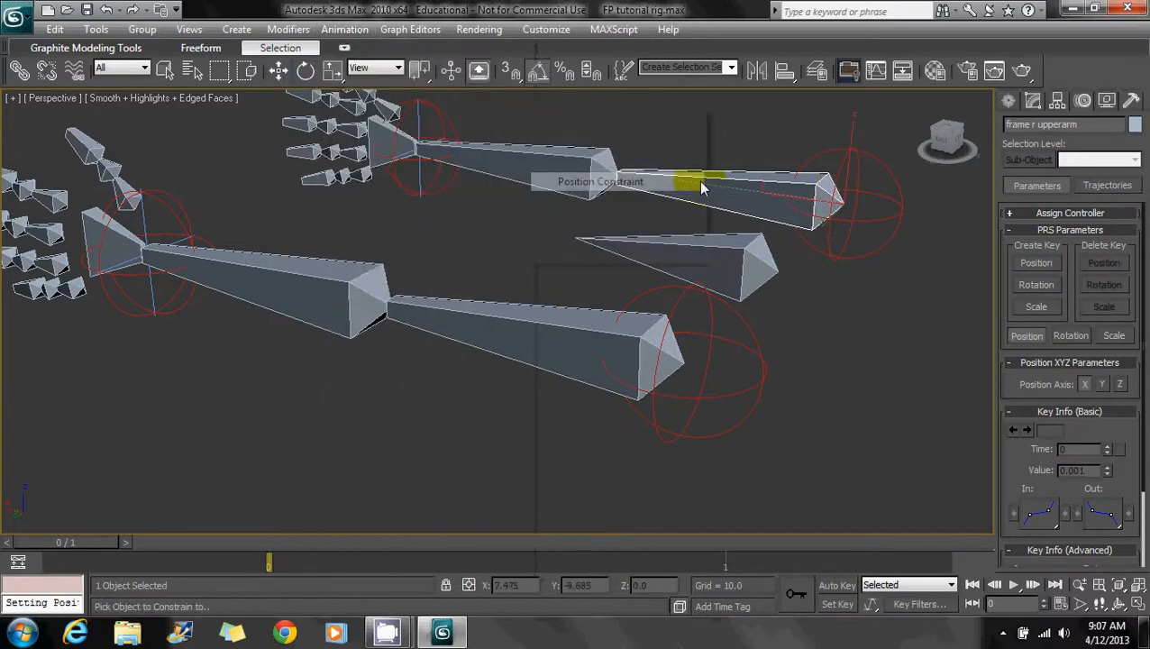
click(893, 176)
click(309, 216)
Unhide all objects and freeze the arms mesh
middle_drag(309, 215, 464, 226)
scroll(355, 224, down, 3)
right_click(474, 234)
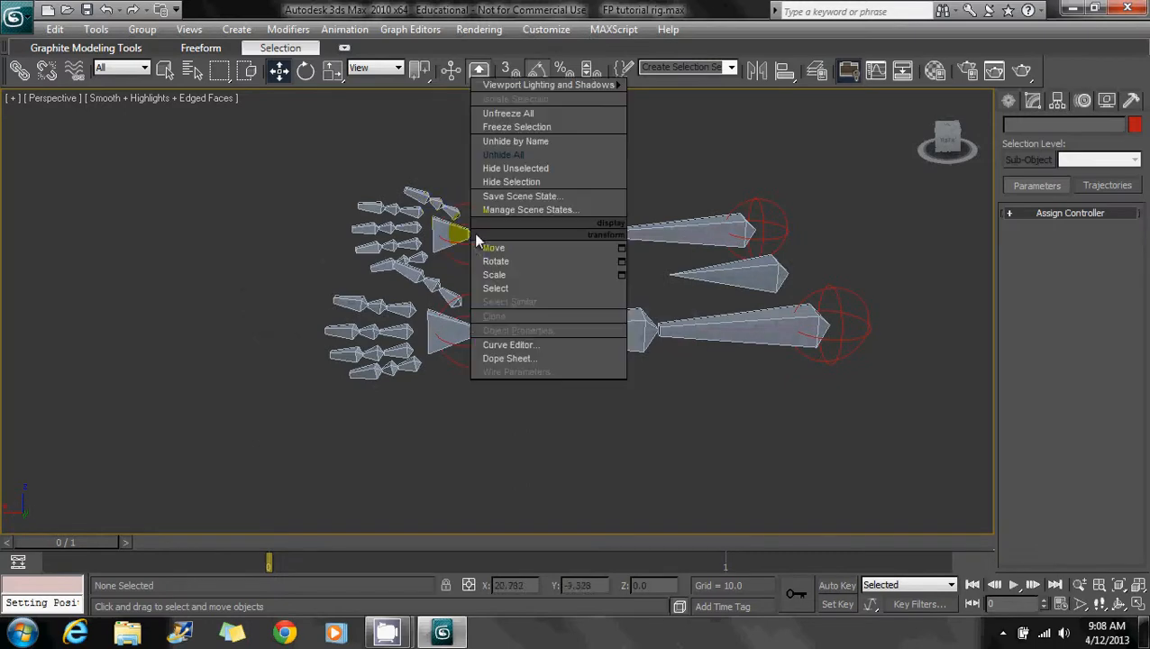
click(503, 155)
click(573, 236)
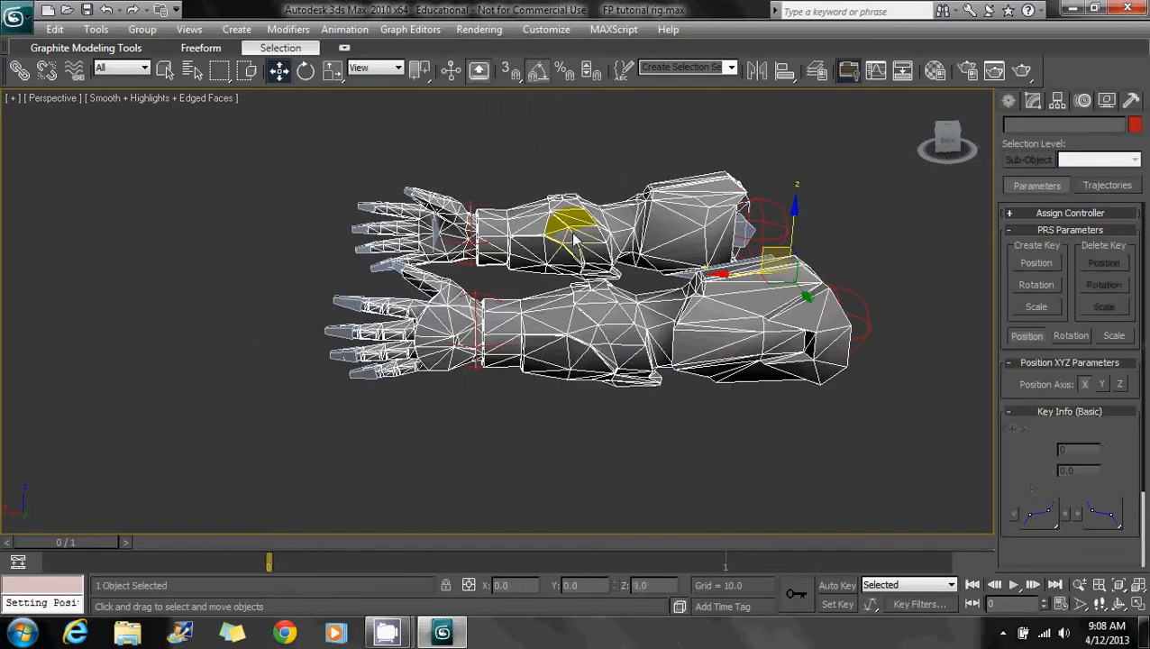
right_click(574, 234)
click(616, 127)
Try moving the controller at the right arm's shoulder, and cancel the move
middle_drag(813, 200, 657, 213)
click(658, 225)
drag(664, 205, 668, 238)
right_click(669, 238)
Move and rotate the right wrist controller to test the arm's deformation, and undo the changes
click(397, 209)
alt+middle_drag(397, 209, 401, 231)
drag(382, 236, 472, 185)
alt+middle_drag(474, 187, 347, 212)
click(306, 71)
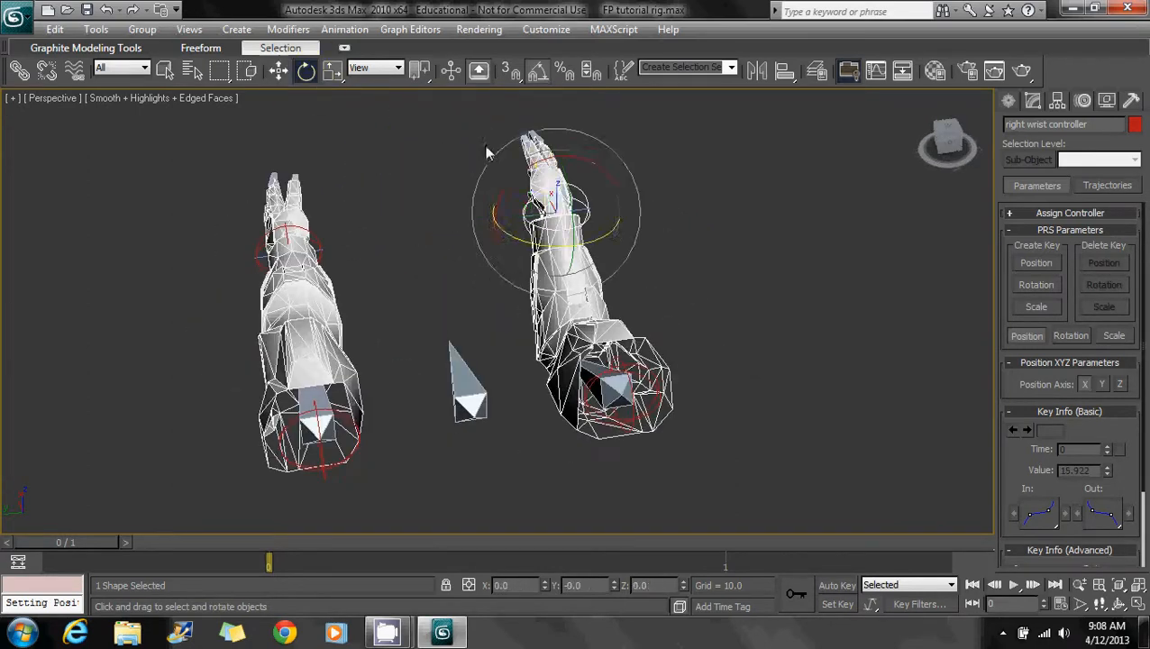
drag(567, 205, 520, 226)
mouse_move(520, 226)
alt+middle_down()
mouse_move(513, 192)
mouse_move(508, 213)
mouse_move(536, 209)
alt+middle_up()
key(ctrl+z)
key(ctrl+z)
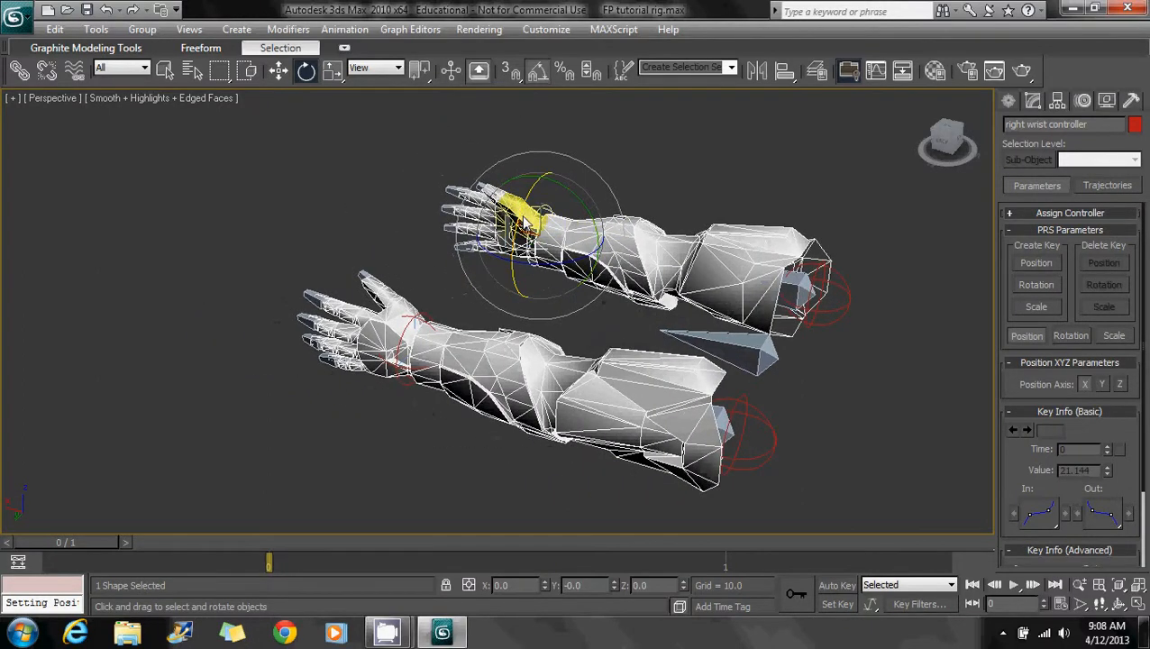
Test the right wrist controller with another rotation and further moves, cancel or undo each one, and deselect it
drag(523, 218, 548, 218)
right_click(549, 219)
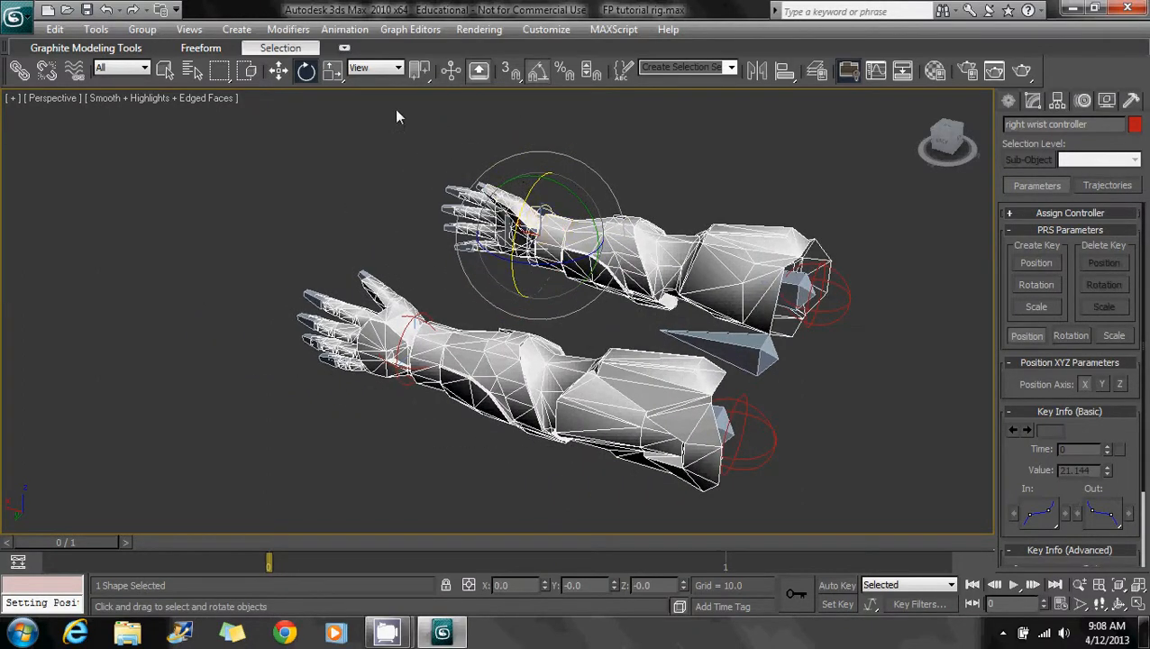
click(282, 72)
alt+middle_drag(514, 209, 546, 217)
drag(480, 216, 559, 213)
key(ctrl+z)
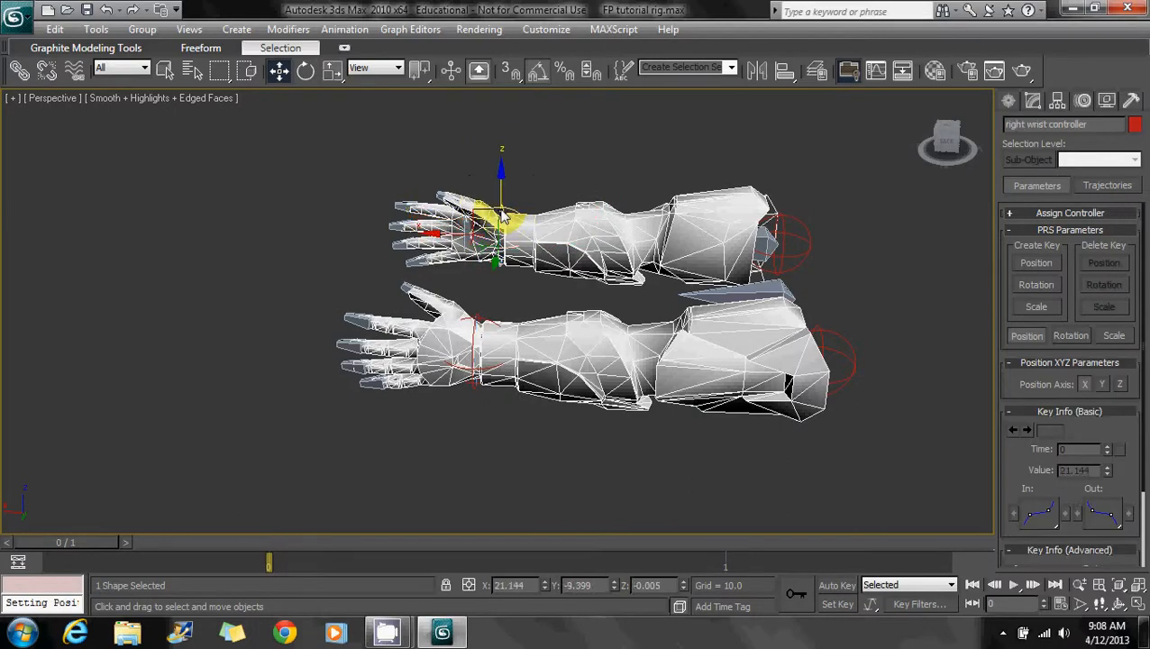
drag(482, 216, 564, 192)
right_click(566, 191)
click(630, 190)
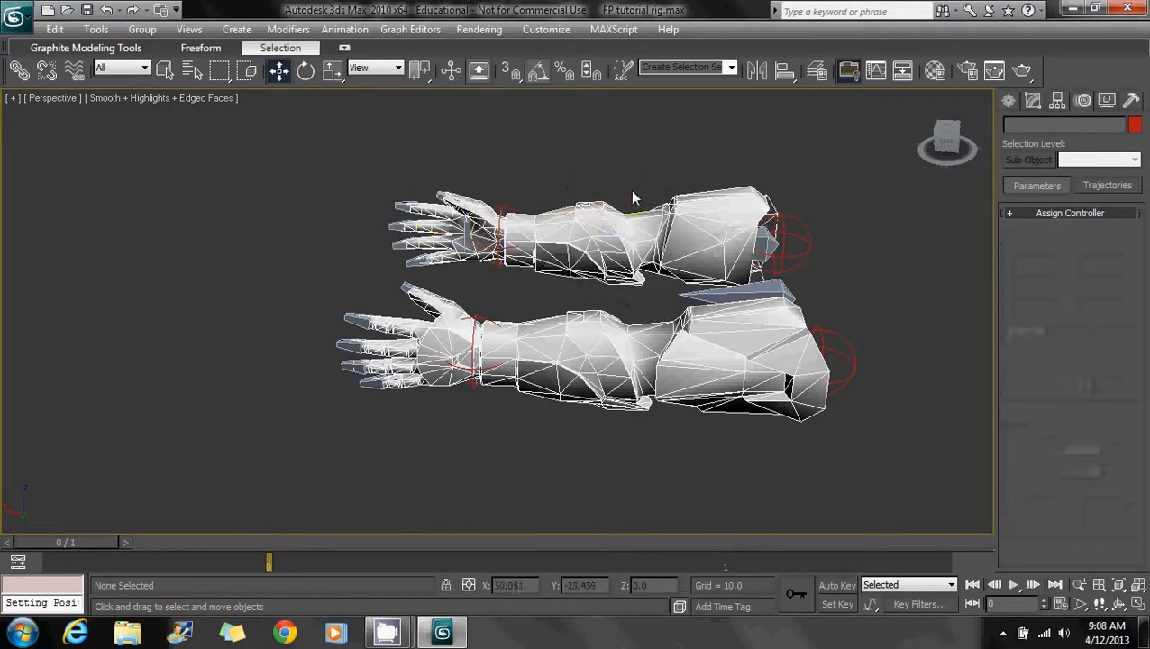
Save the scene with the finished arm constraints
alt+middle_drag(629, 190, 118, 99)
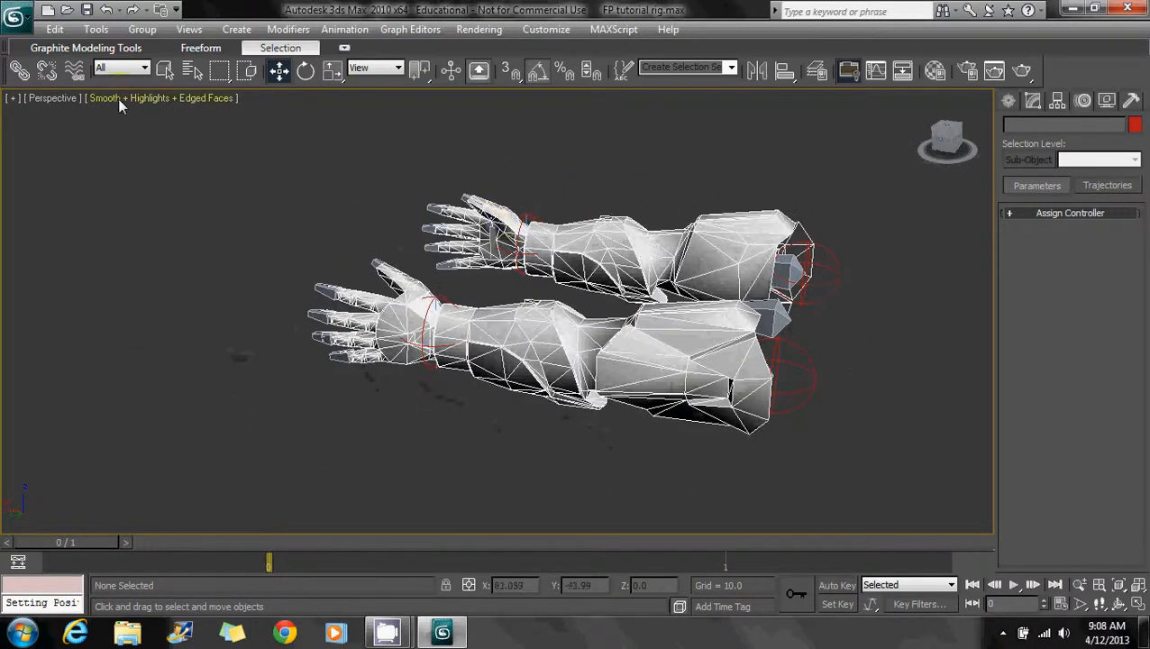
click(22, 20)
click(48, 166)
alt+middle_drag(406, 308, 433, 308)
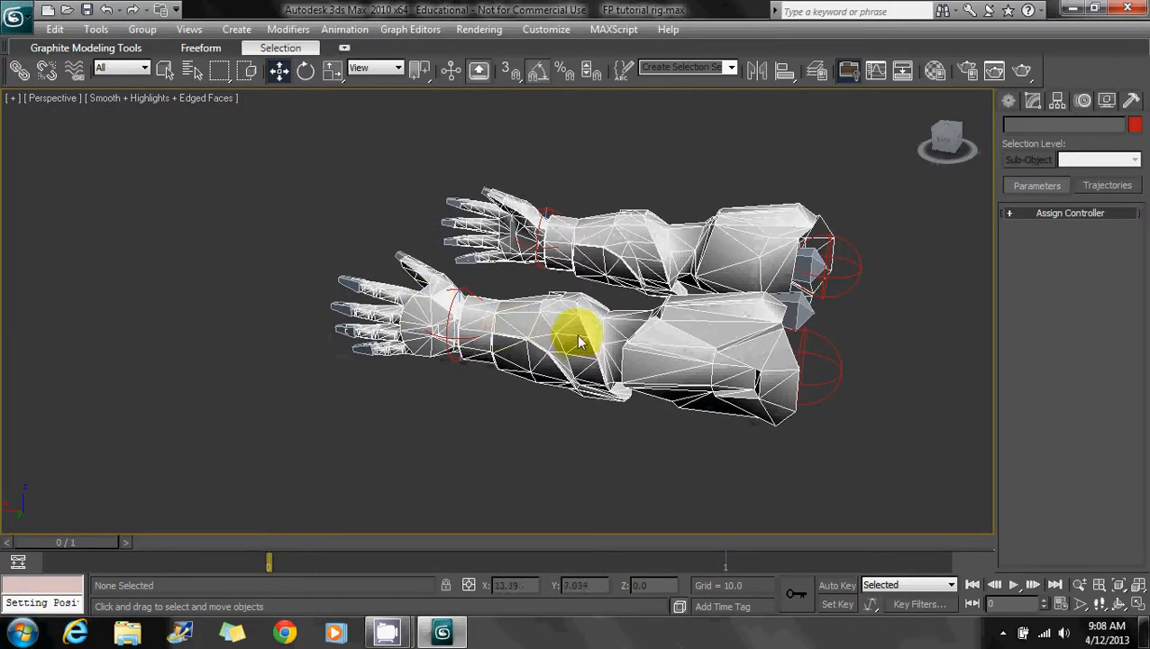
alt+middle_drag(580, 339, 532, 349)
scroll(589, 342, up, 2)
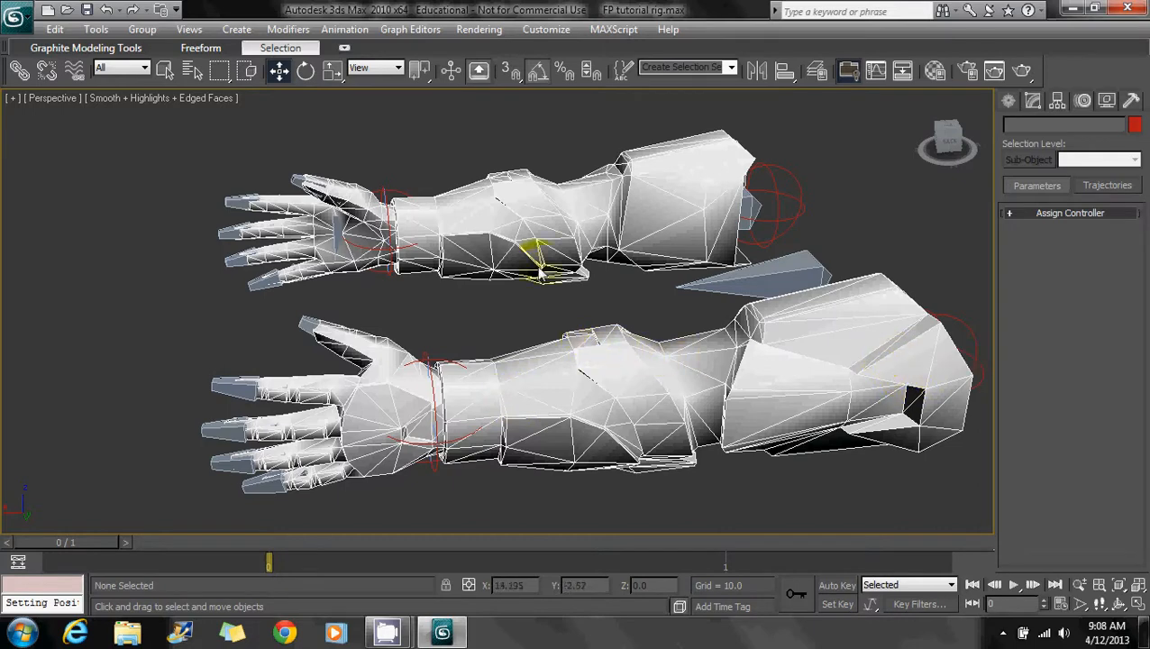
Select the root bone between the arms and save the scene again
middle_drag(587, 241, 560, 280)
scroll(339, 155, down, 4)
alt+middle_drag(343, 181, 512, 202)
click(607, 263)
alt+middle_drag(694, 243, 518, 270)
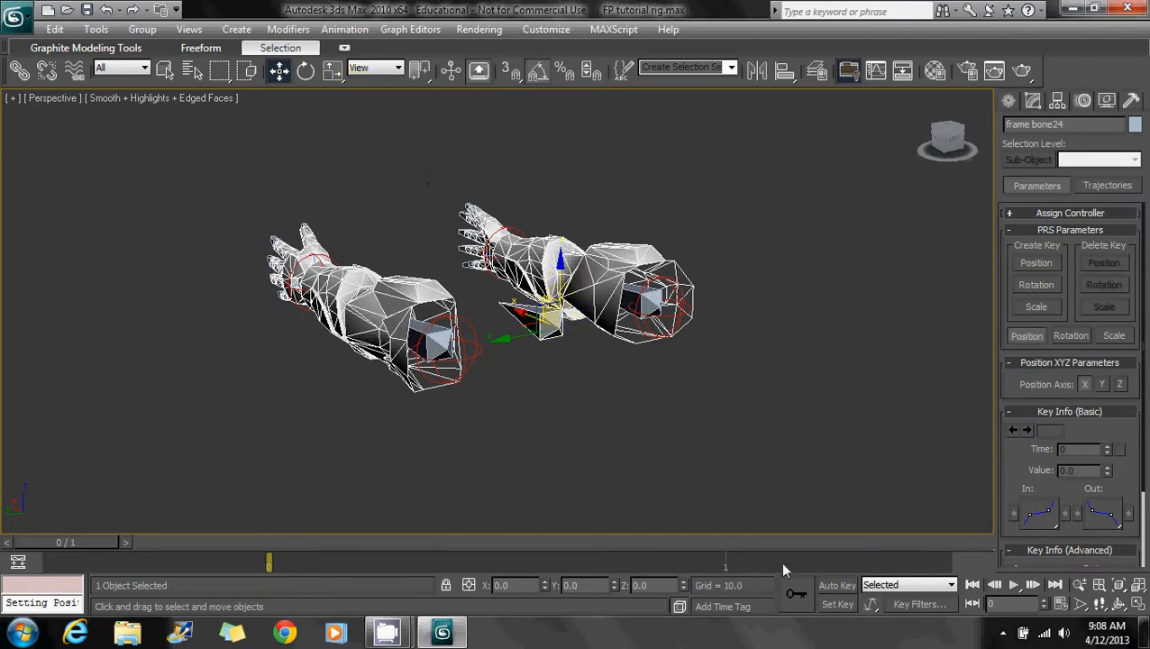
click(14, 16)
click(48, 164)
Try setting the root bone's Z position to -8, and undo the move
key(Return)
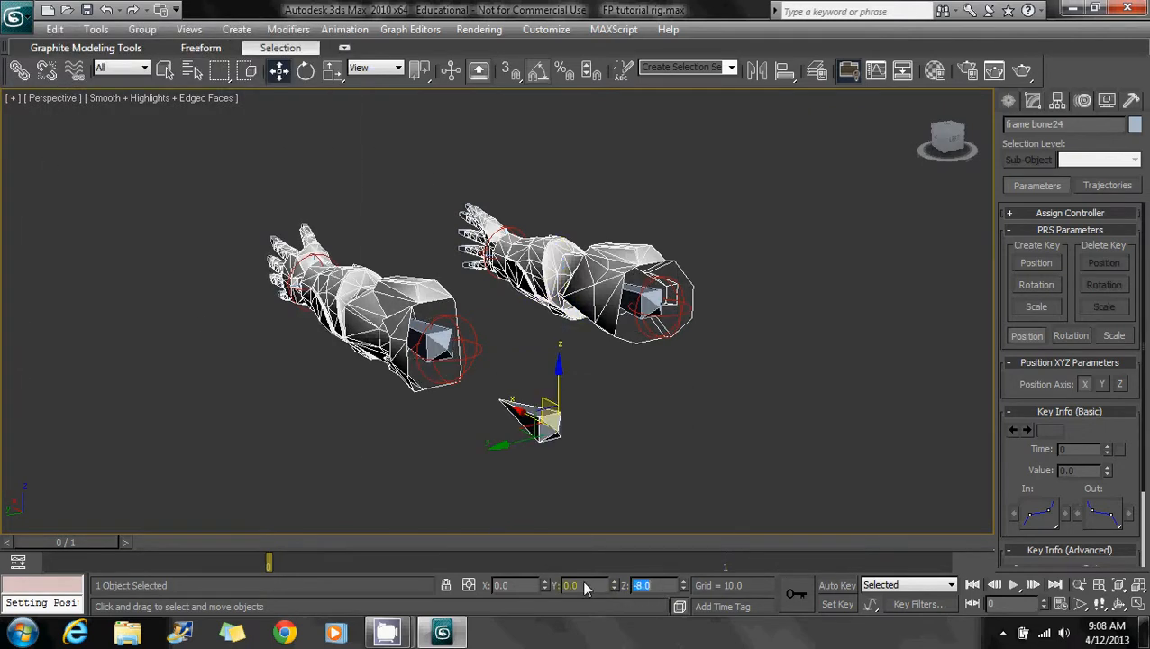
click(637, 410)
key(ctrl+z)
key(ctrl+z)
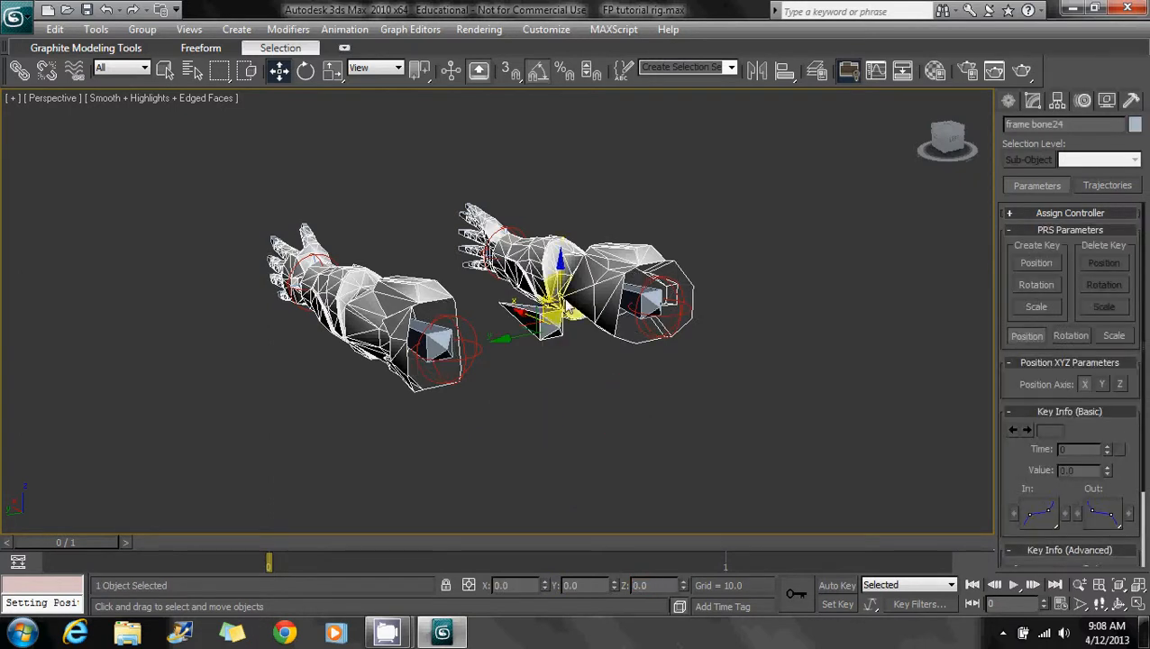
Try moving the right upper arm bone directly, and deselect it
click(645, 302)
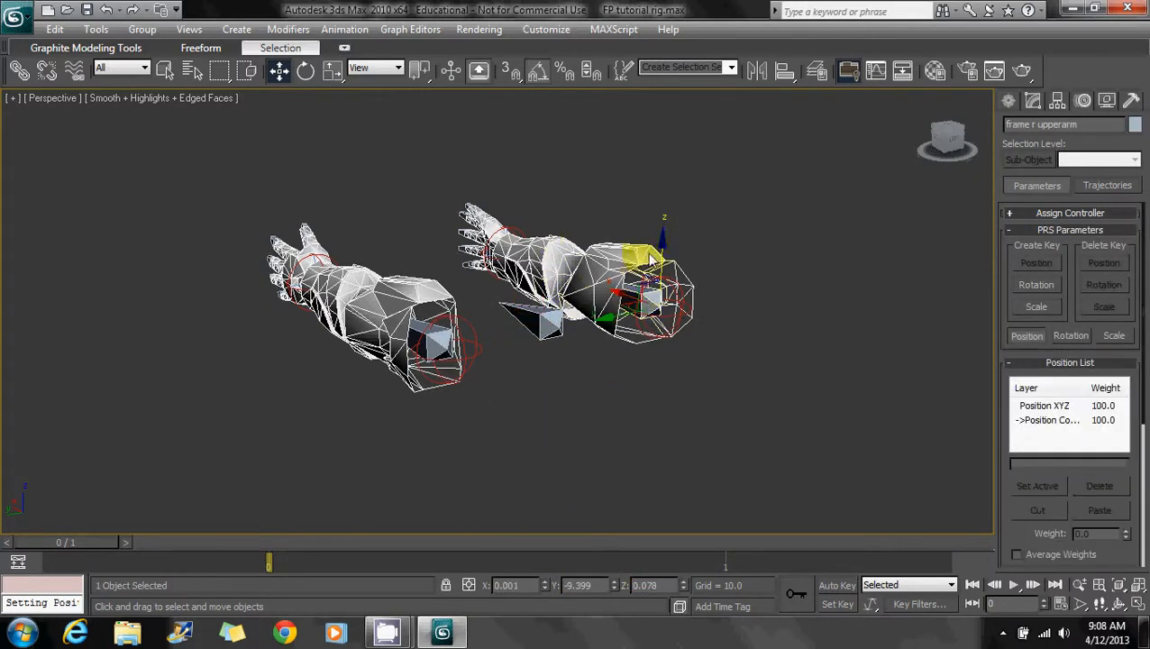
drag(665, 261, 570, 385)
mouse_move(571, 386)
alt+middle_down()
mouse_move(436, 343)
mouse_move(444, 304)
mouse_move(488, 342)
mouse_move(564, 360)
alt+middle_up()
Select both arm controllers, both wrist controllers and the root bone together
click(188, 72)
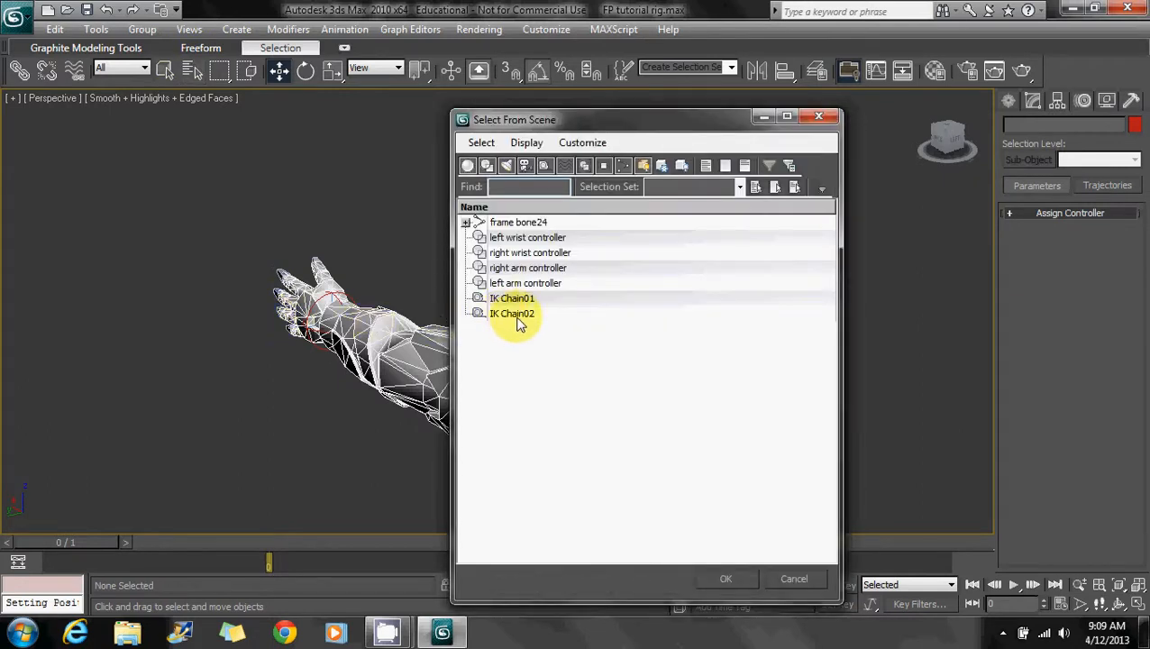
click(465, 223)
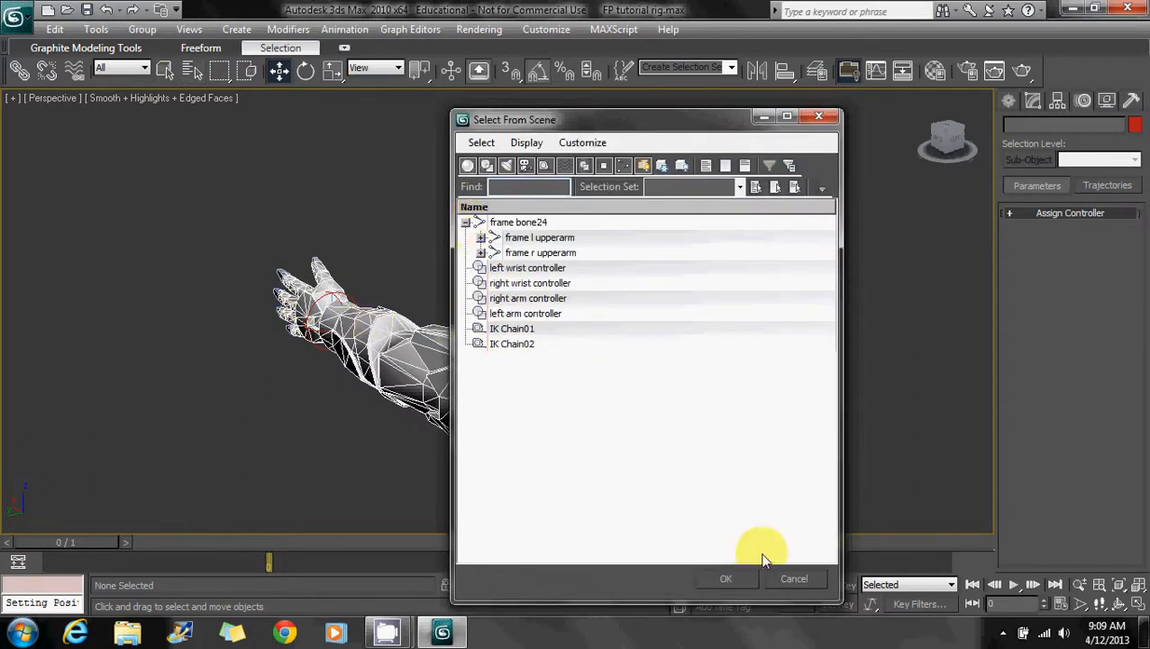
double_click(525, 313)
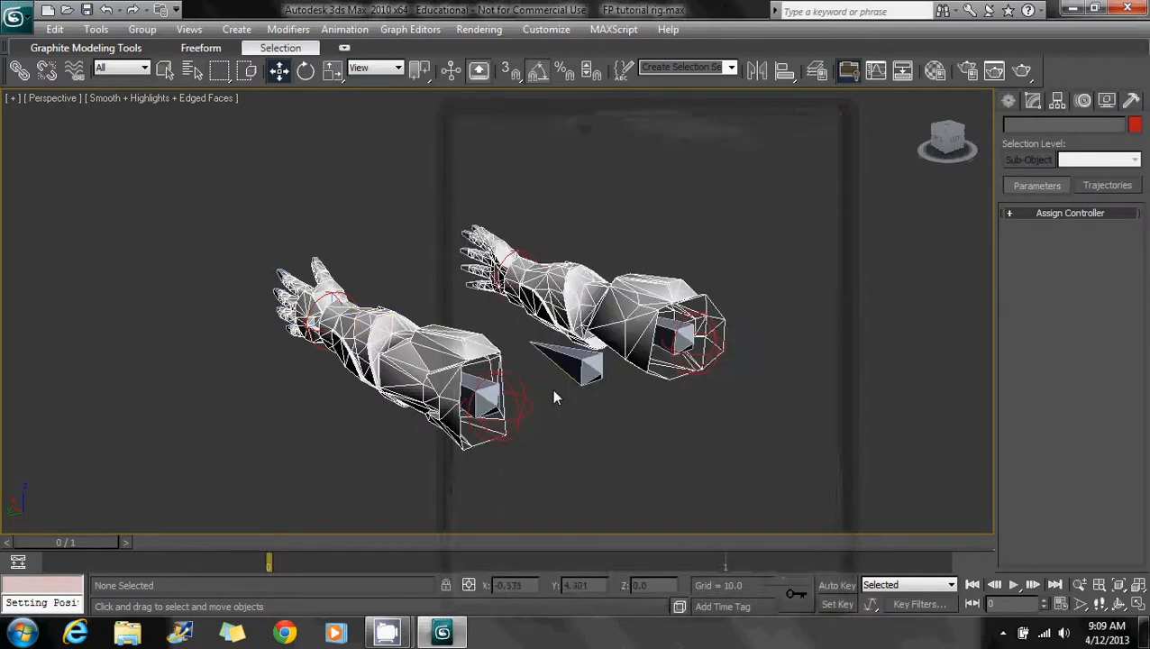
ctrl+click(718, 362)
ctrl+click(532, 260)
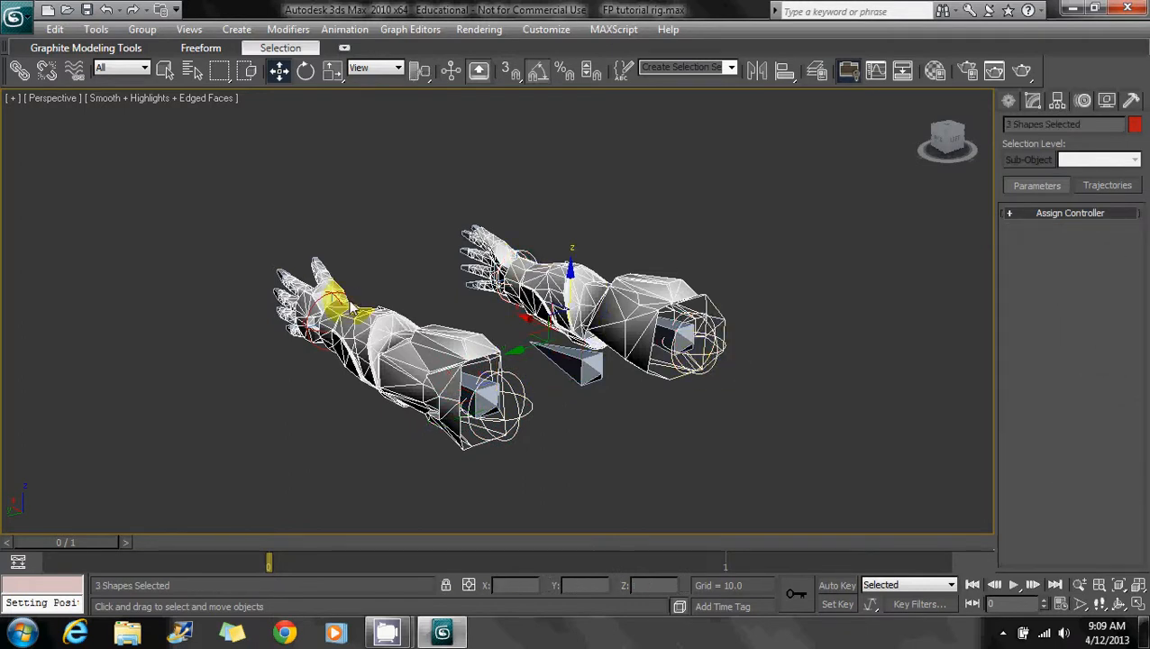
ctrl+click(349, 306)
ctrl+click(599, 369)
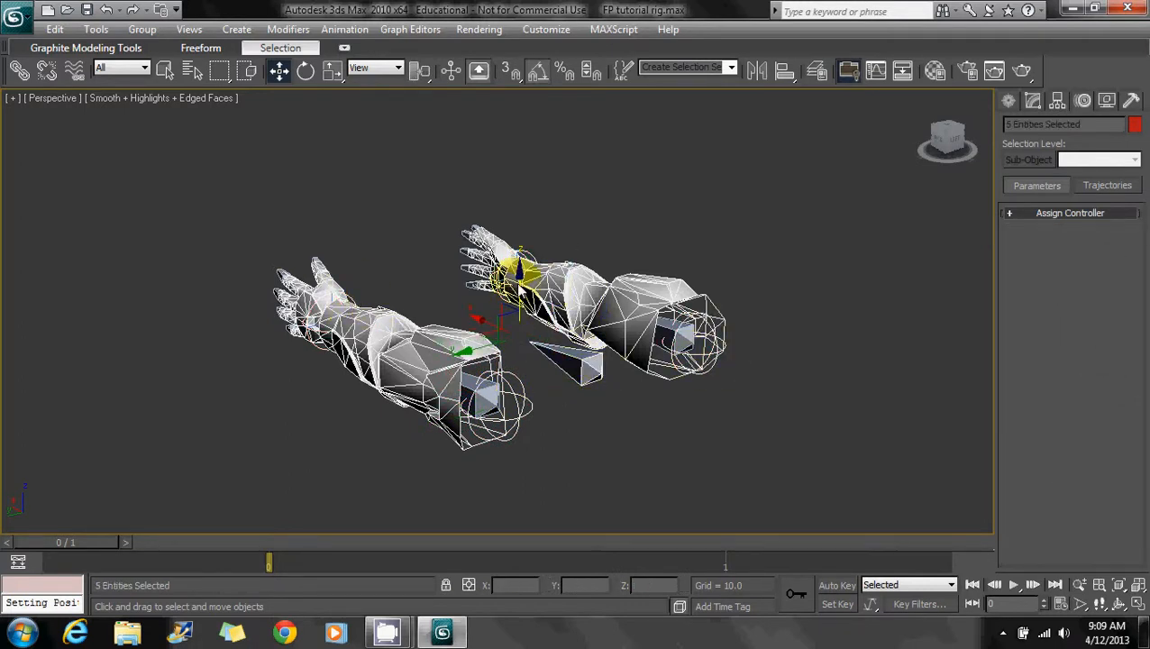
Move the selected controllers and root bone down about 7 units along Z, and clear the selection
drag(520, 290, 521, 329)
key(ctrl+z)
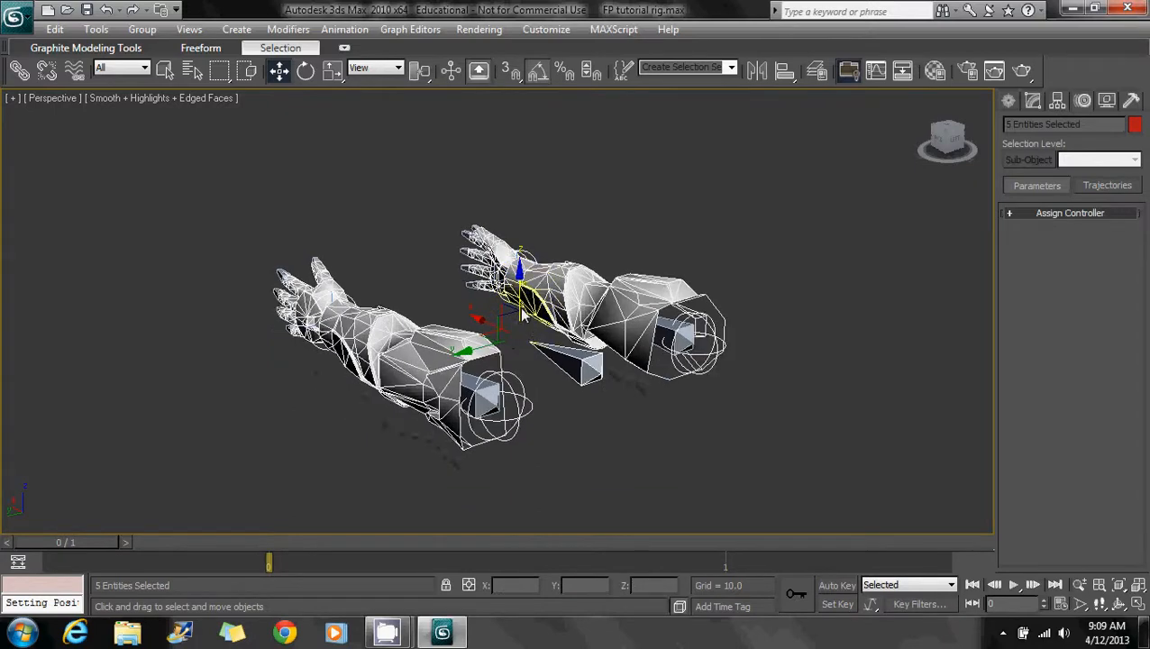
drag(520, 289, 527, 379)
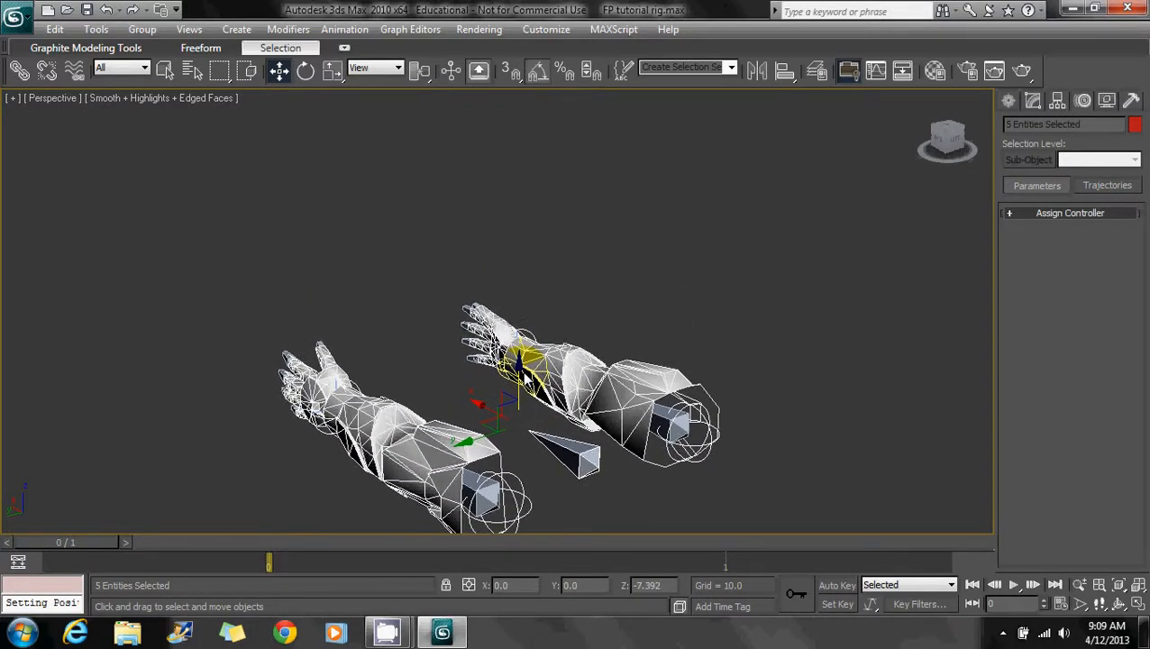
alt+middle_drag(528, 378, 517, 299)
drag(486, 267, 485, 376)
click(527, 312)
Create a standard free camera on the ground grid behind the arms
alt+middle_drag(527, 313, 595, 343)
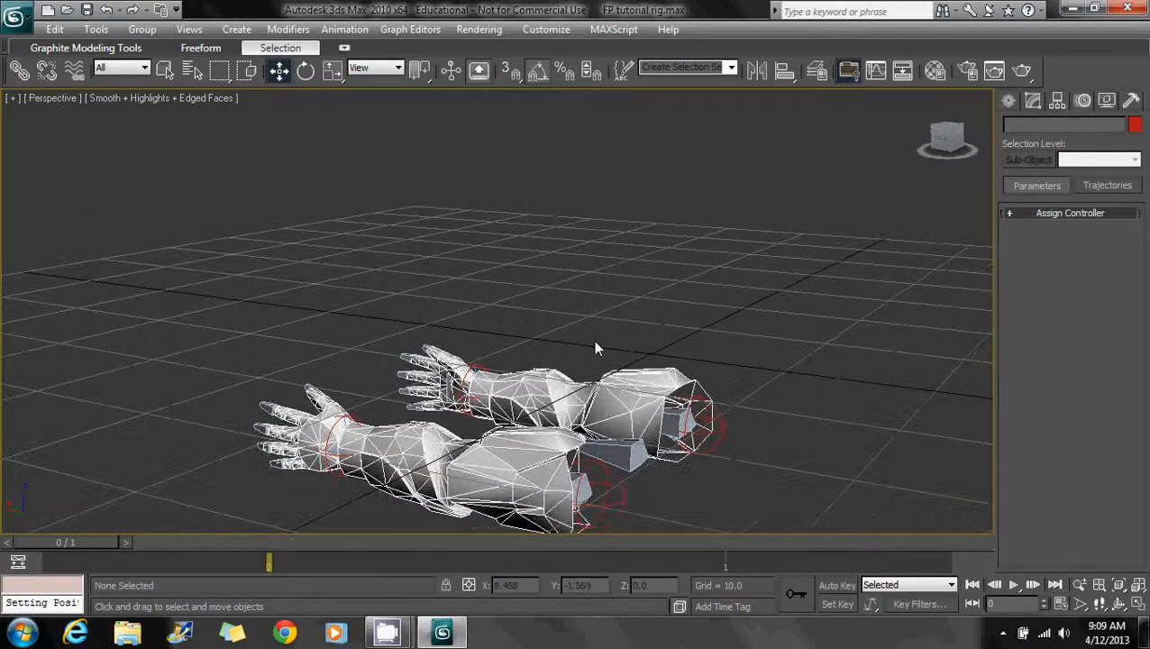
scroll(594, 348, down, 3)
click(1032, 103)
click(1008, 101)
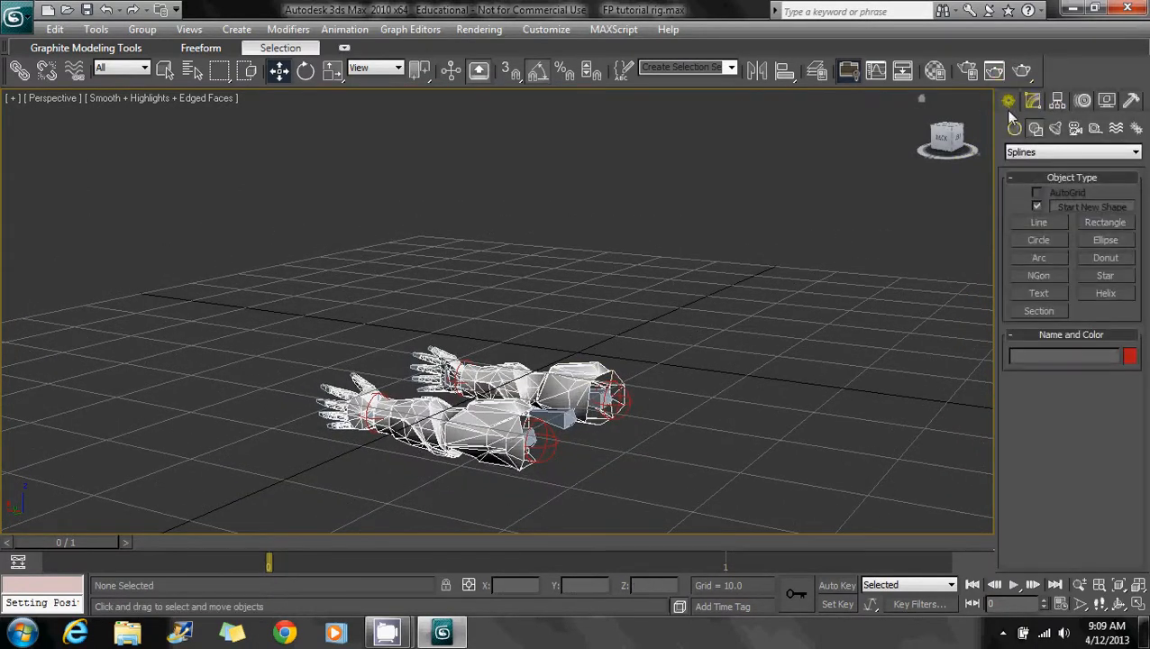
click(1076, 128)
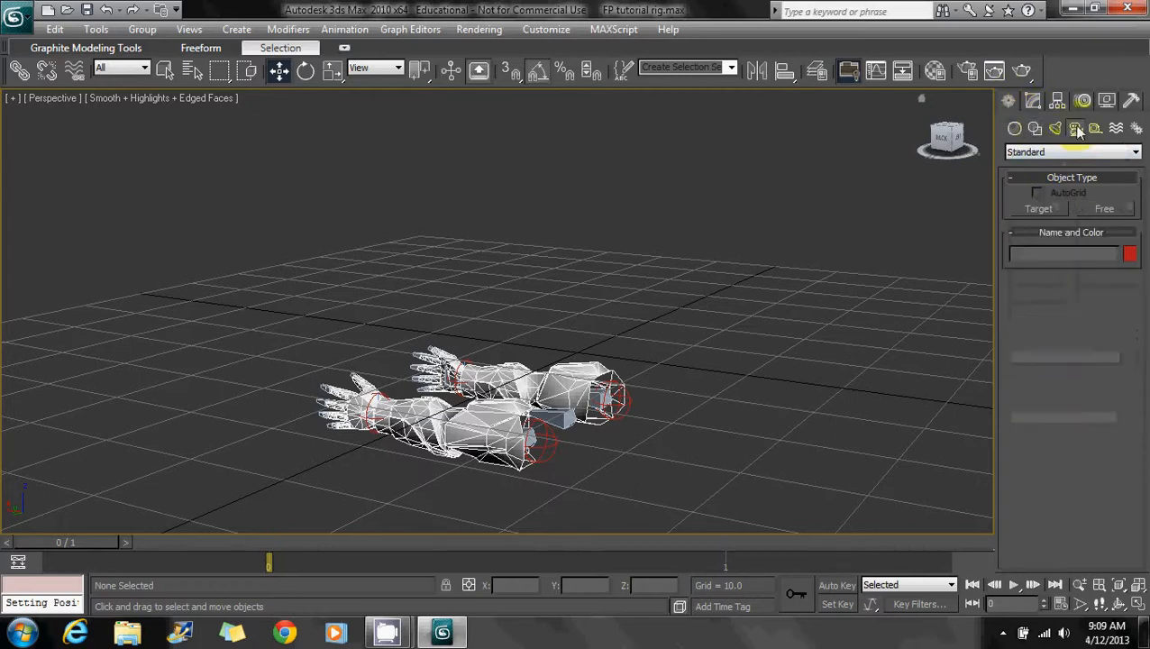
click(1104, 208)
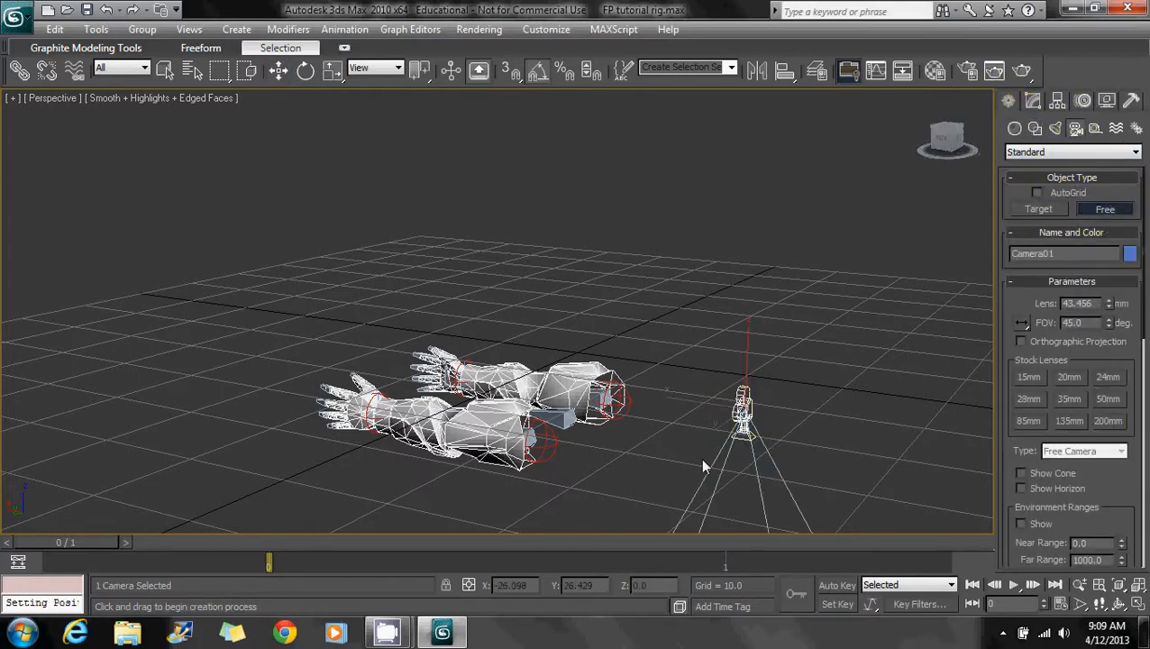
Rotate the camera to 90 degrees on X and -90 degrees on Z so it faces forward along the arms
click(305, 72)
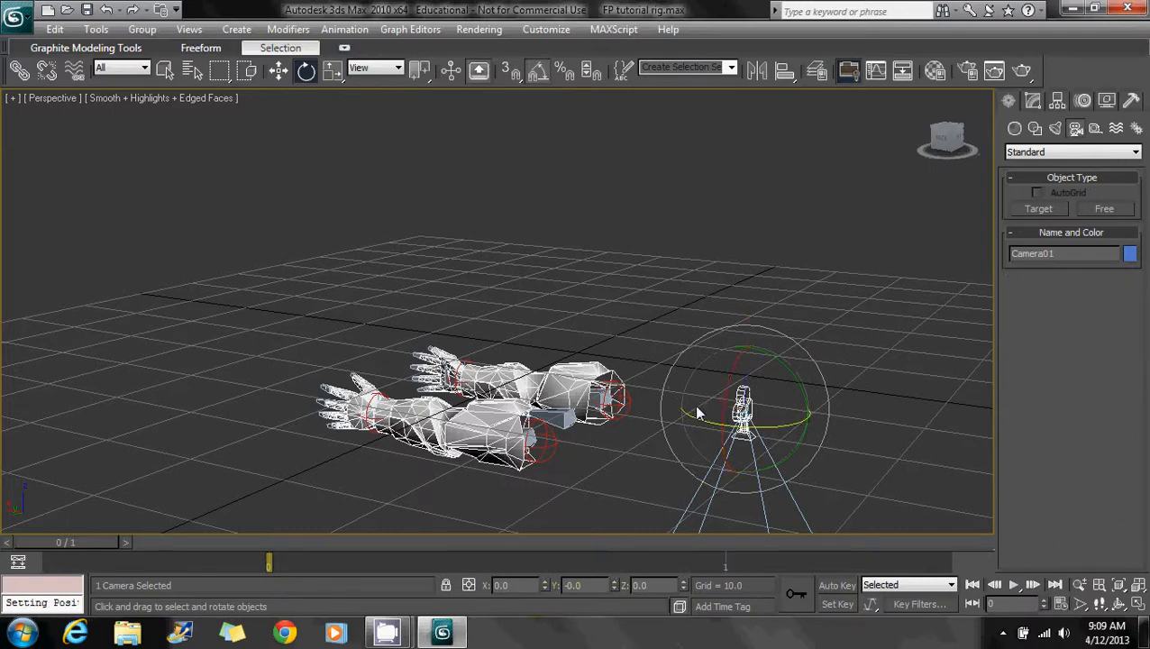
alt+middle_drag(756, 428, 491, 414)
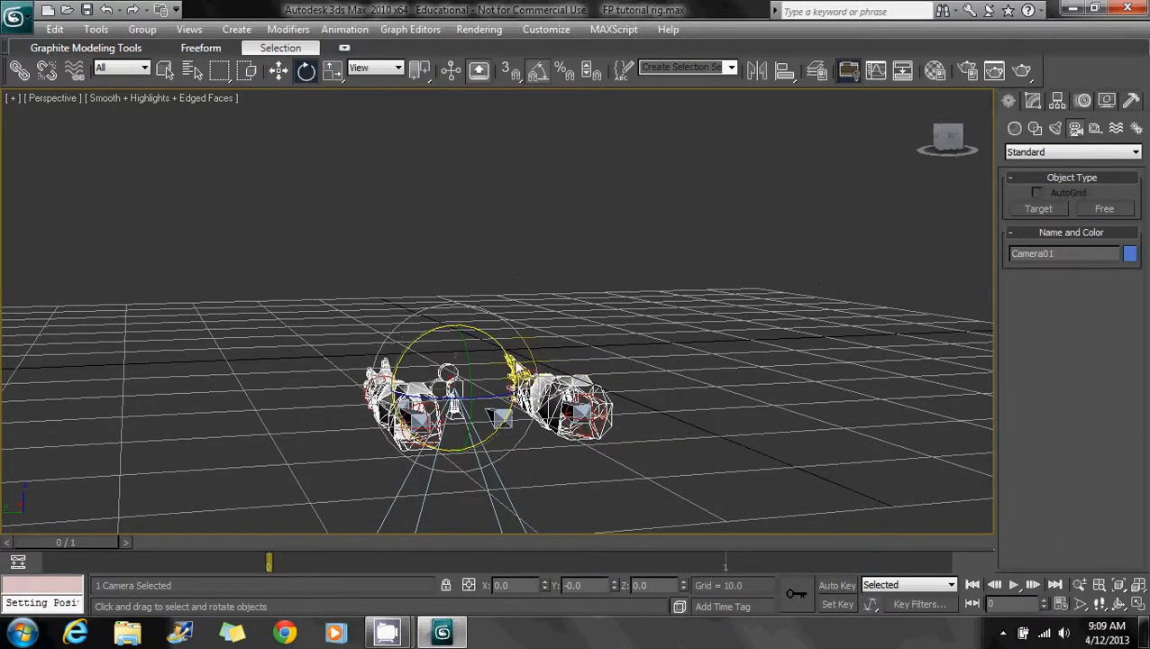
drag(518, 368, 415, 420)
Set the camera's X and Y position to 0 to centre it over the rig
click(277, 70)
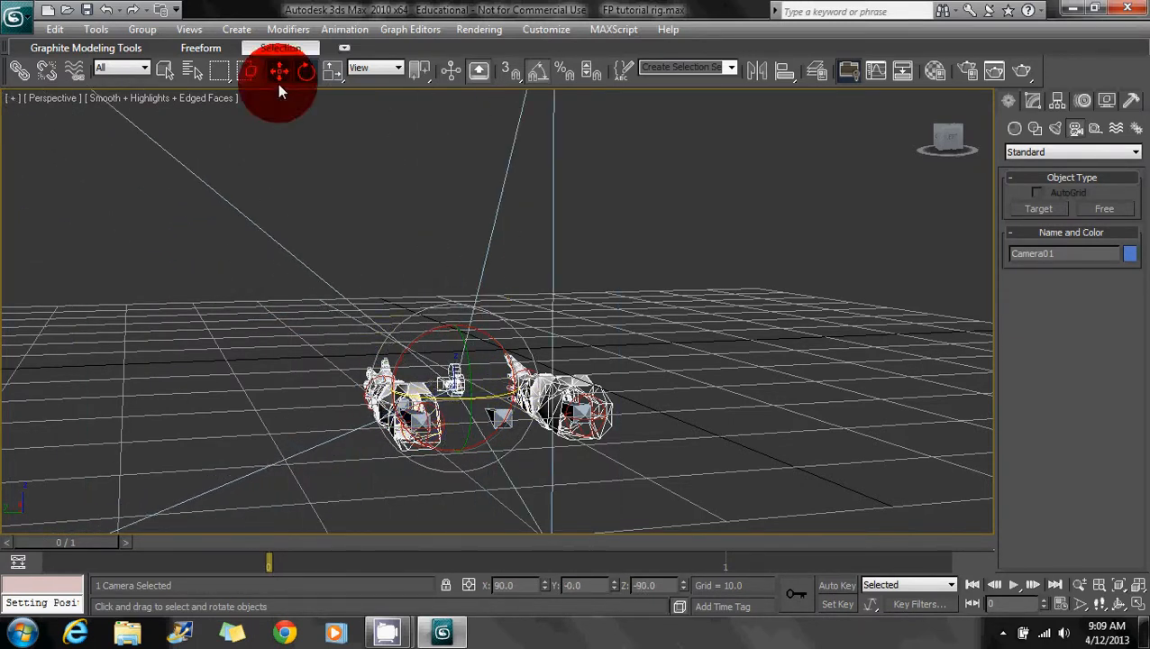
right_click(615, 586)
right_click(546, 585)
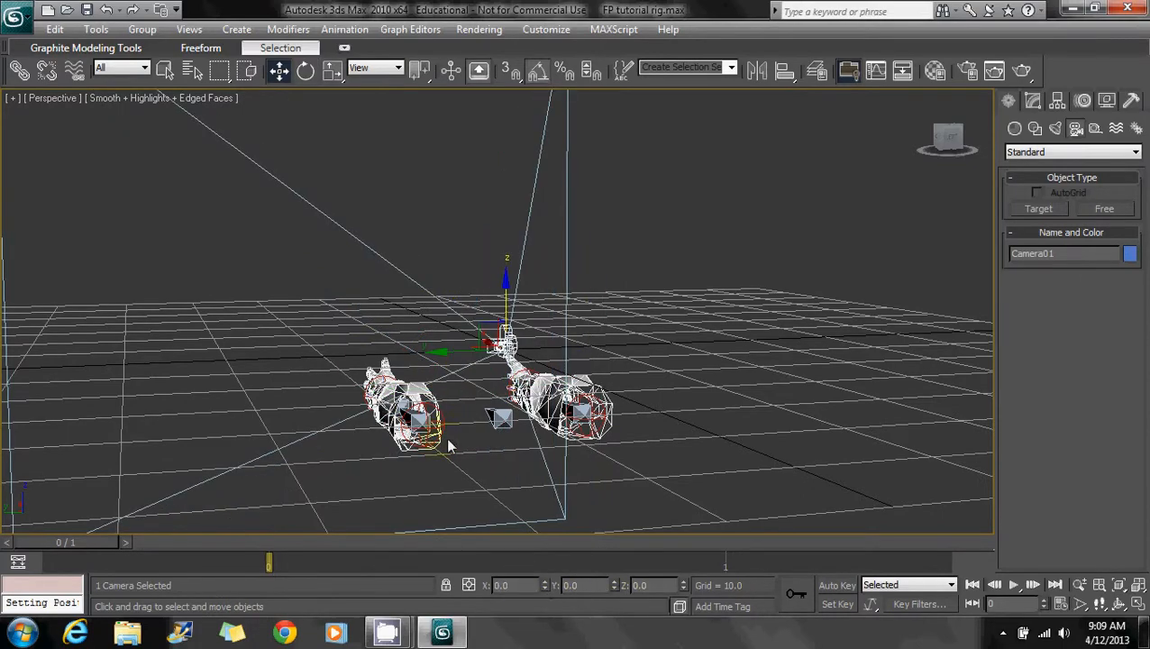
Deselect the camera, check the arms through the Camera01 view, and return to the perspective view
alt+middle_drag(447, 440, 704, 376)
click(696, 402)
key(c)
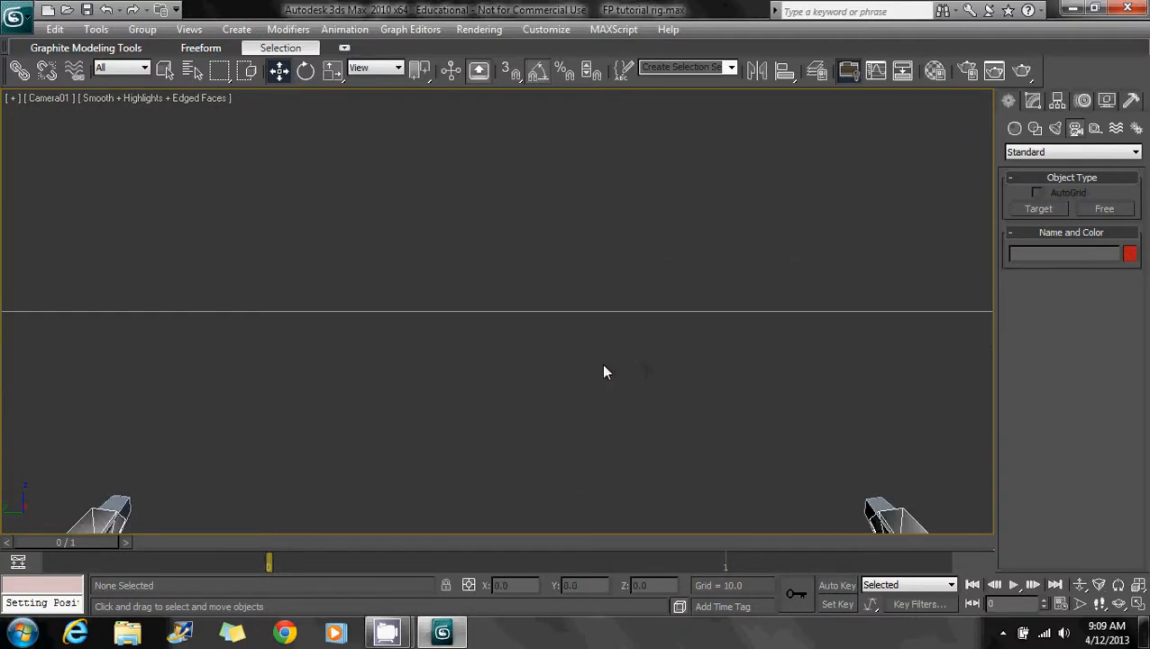
key(p)
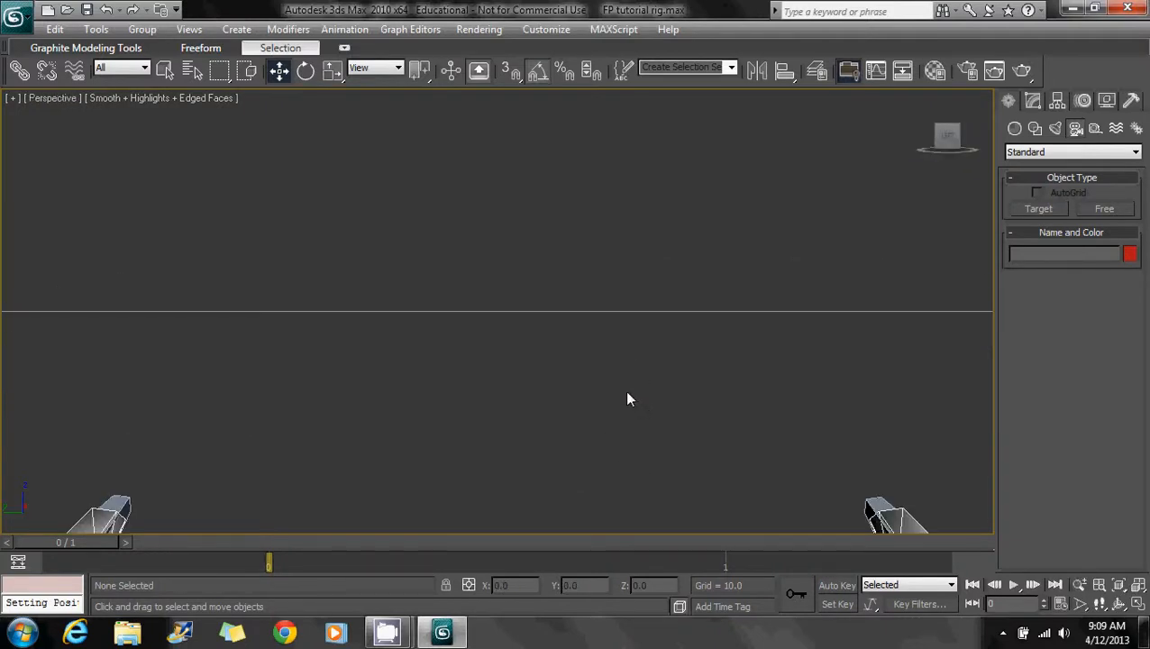
Frame both arms and the camera from the front in the perspective view and hide the grid
scroll(626, 392, down, 8)
alt+middle_drag(566, 354, 771, 363)
key(z)
scroll(633, 378, down, 2)
key(g)
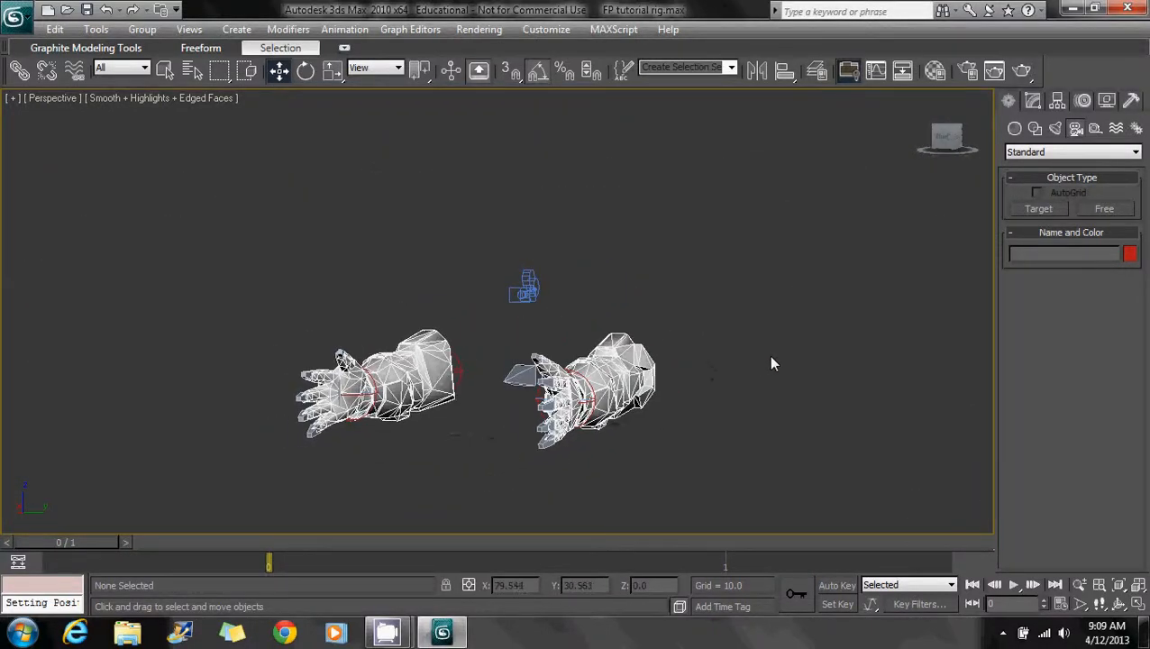
Save the scene to the existing FP tutorial rig.max file
click(13, 16)
click(61, 168)
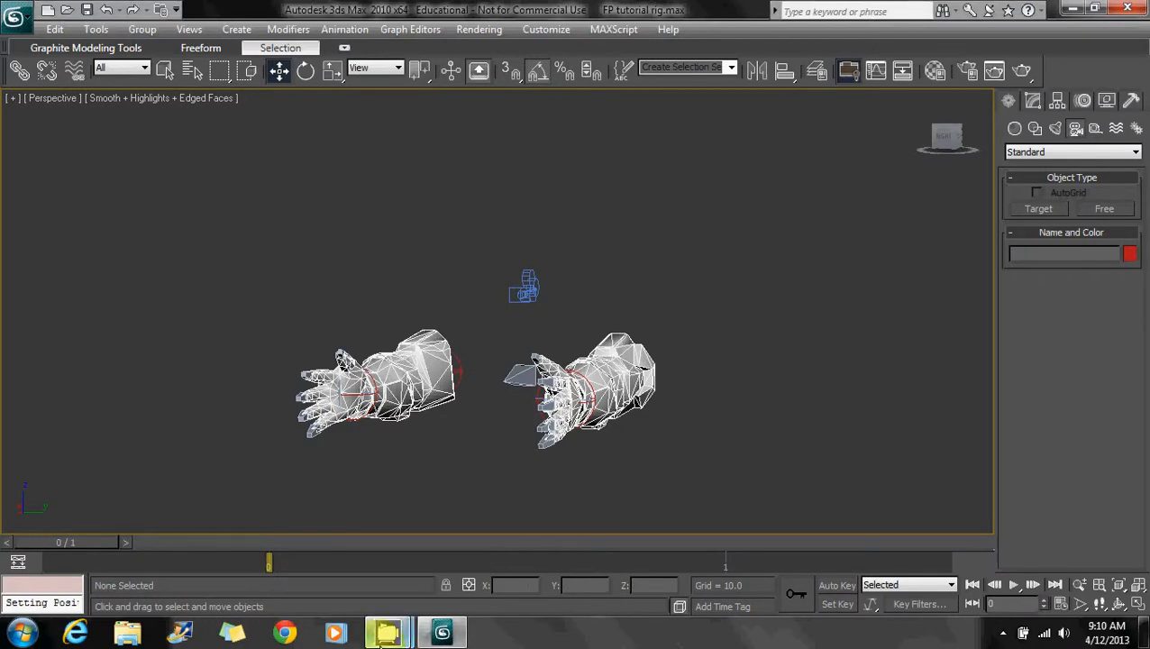
mouse_move(386, 632)
click(309, 546)
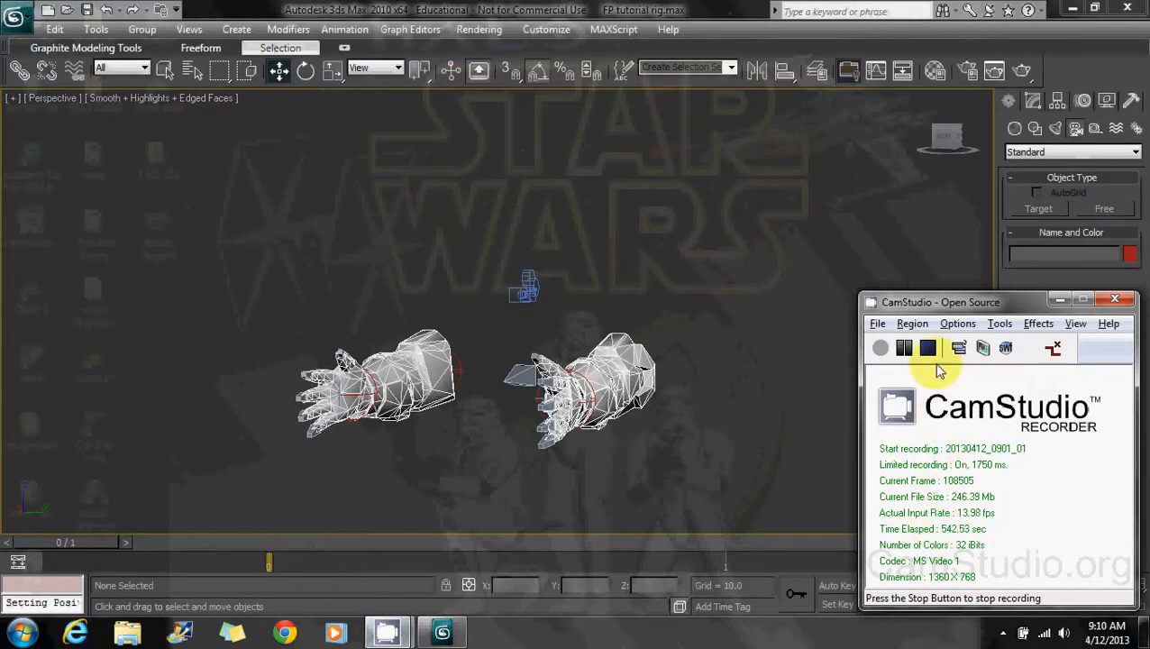